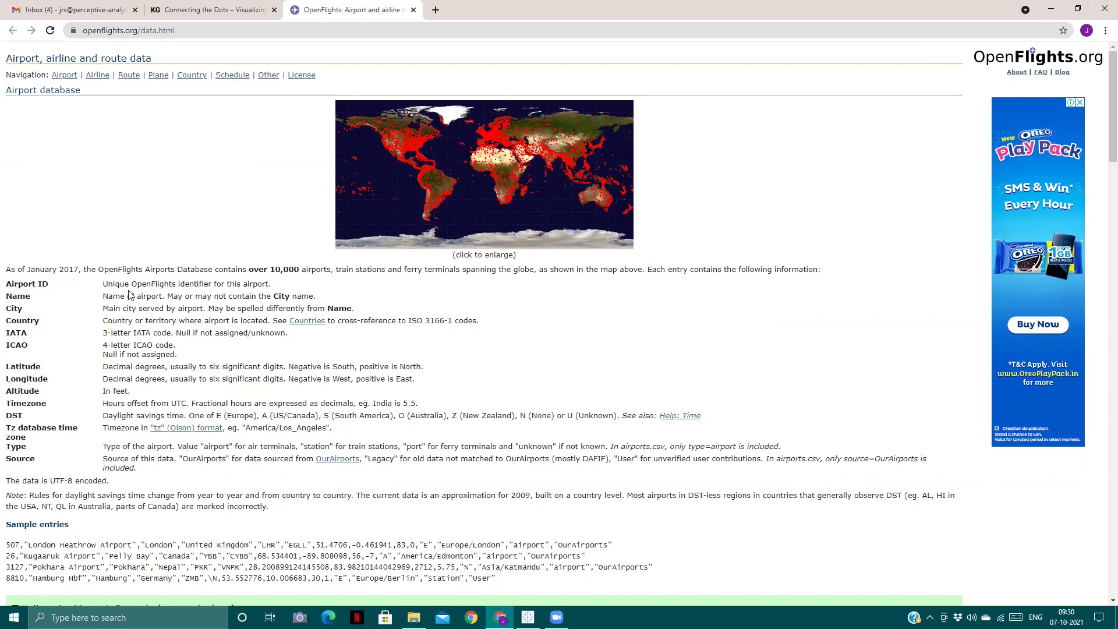
- Examine the OpenFlights data page's airport, airline and route database sections, including field descriptions, sample entries and download links
scroll(129, 295, "down", 6)
scroll(129, 295, "down", 2)
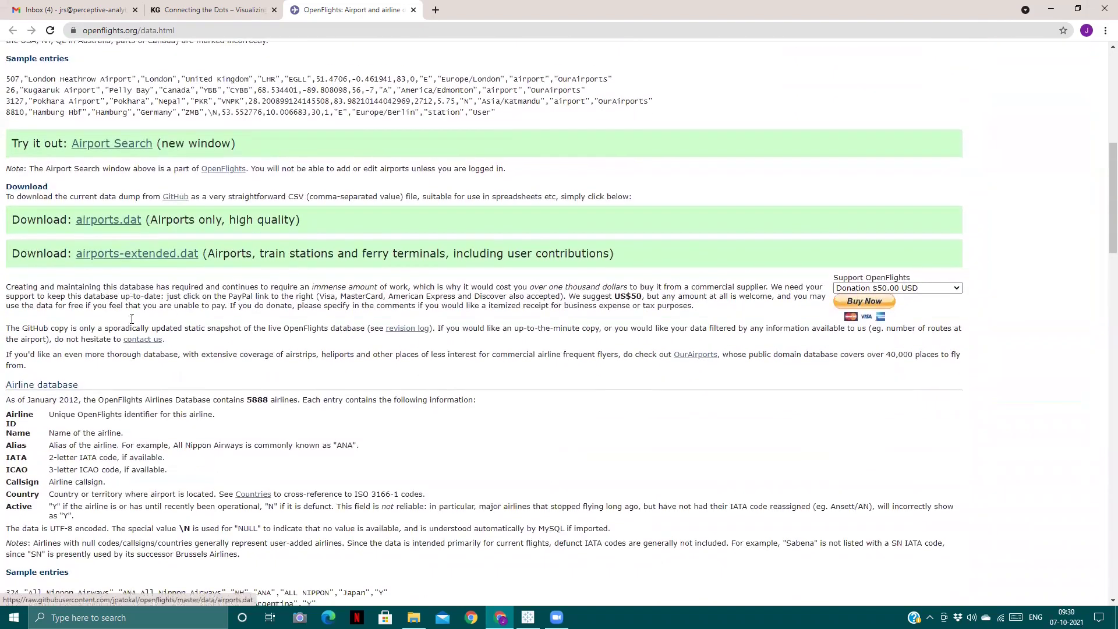
scroll(287, 329, "down", 9)
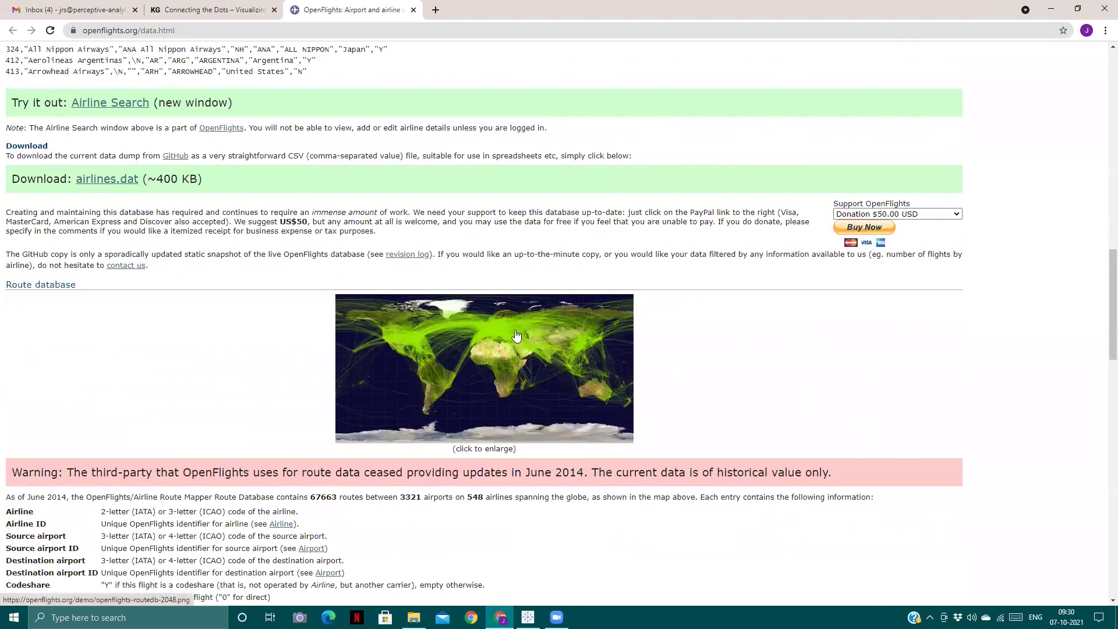
scroll(516, 336, "up", 7)
scroll(517, 337, "up", 12)
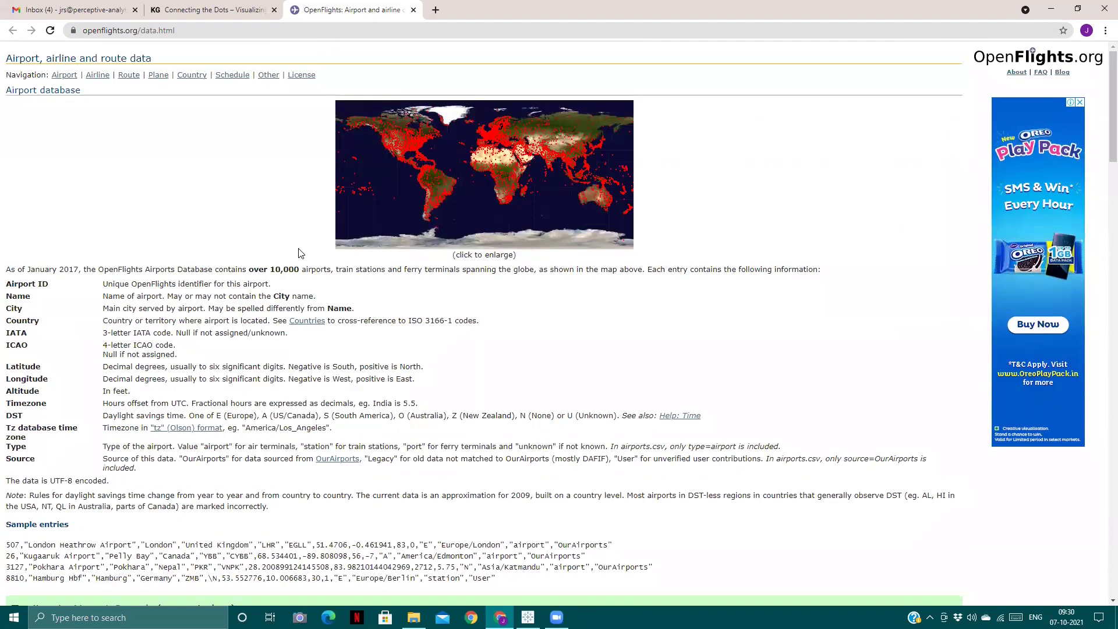
scroll(278, 264, "down", 4)
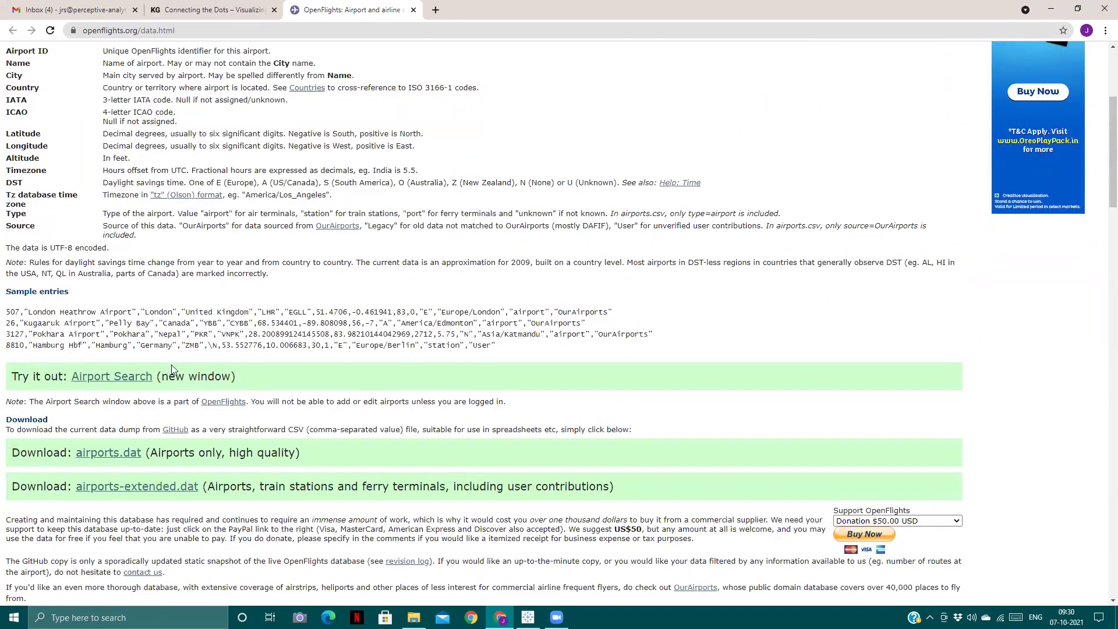
scroll(291, 322, "down", 13)
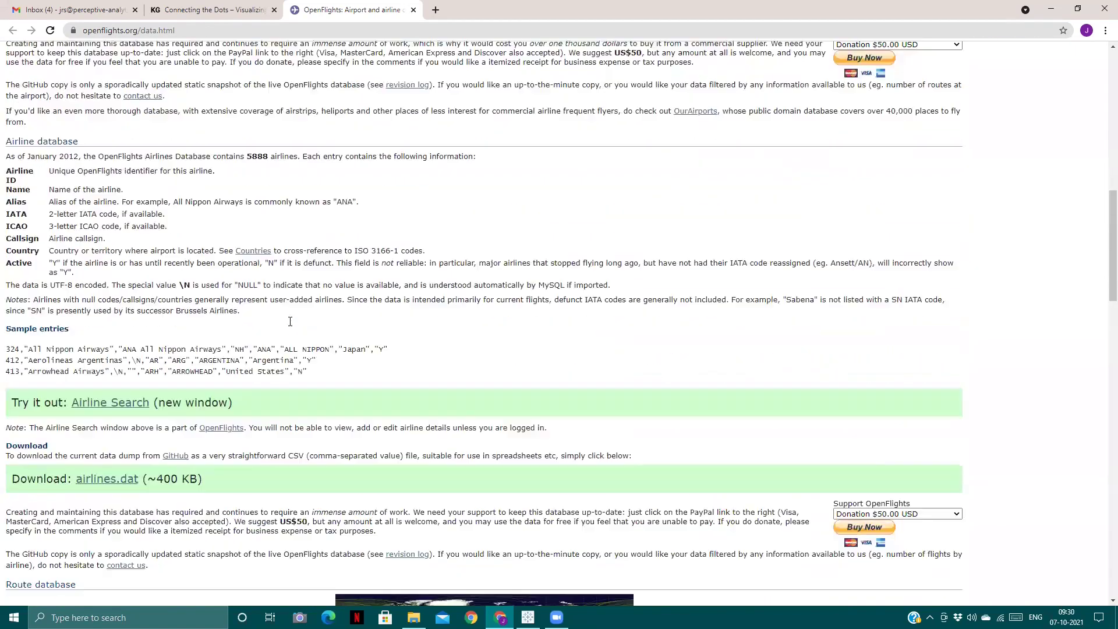
scroll(327, 320, "down", 5)
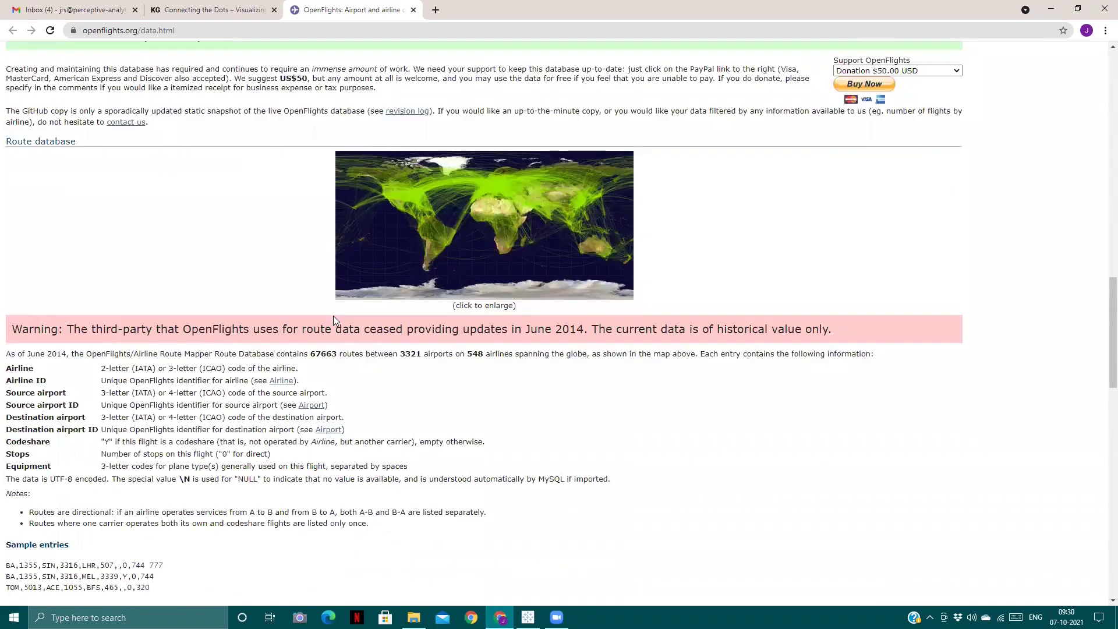
scroll(334, 321, "up", 8)
scroll(334, 320, "up", 10)
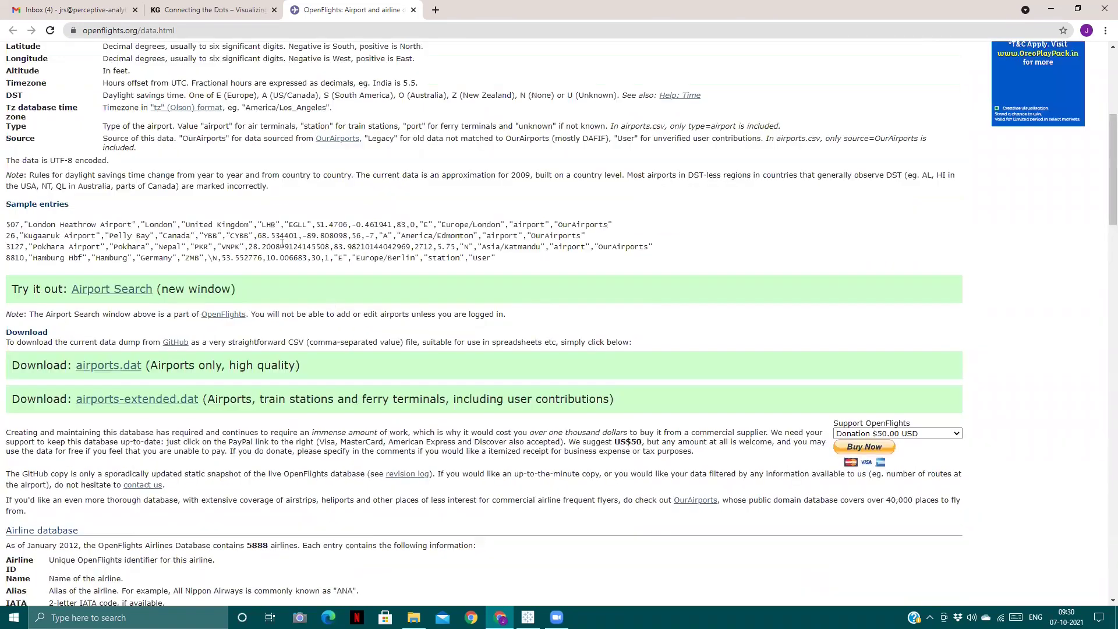
scroll(28, 124, "up", 1)
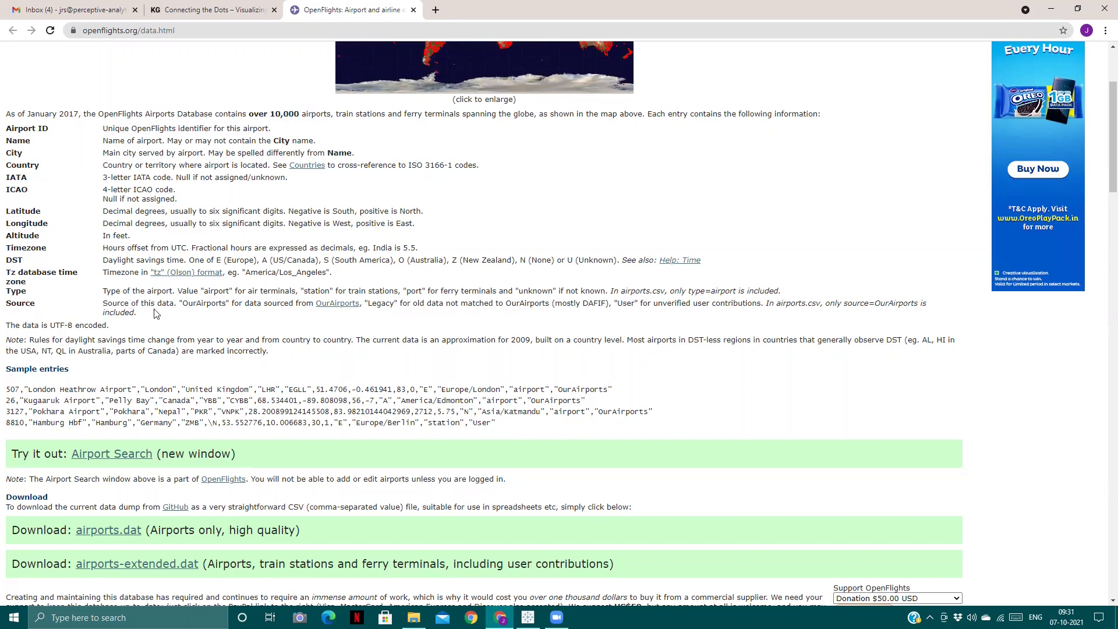
- Download the airports.dat link's file to the Desktop as airports.csv with the All Files save type
scroll(221, 309, "down", 3)
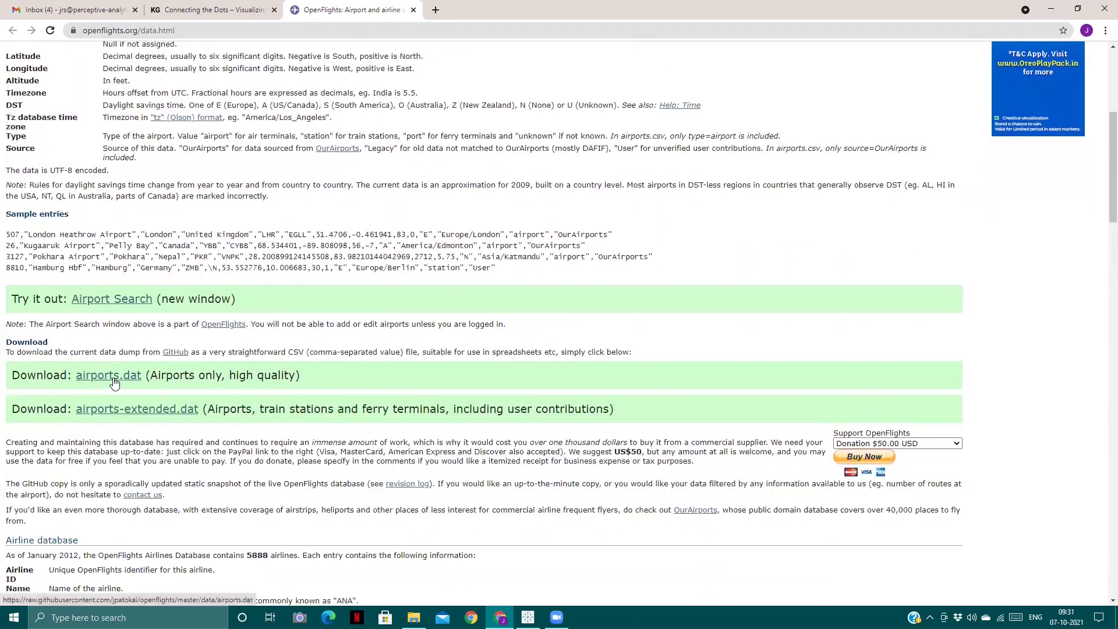
right_click(114, 383)
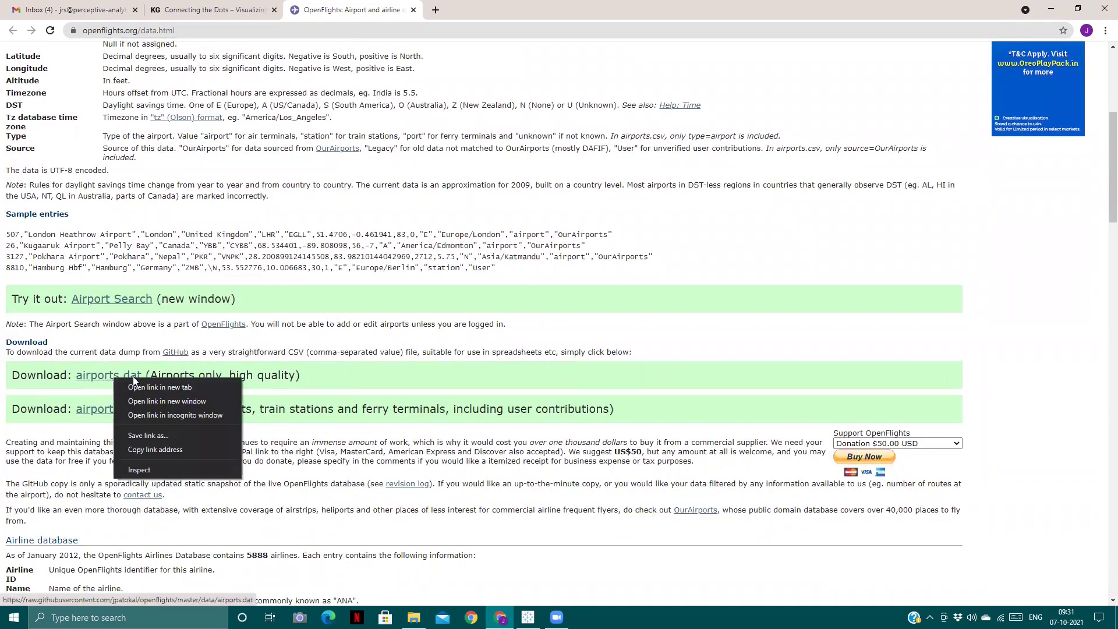
left_click(158, 437)
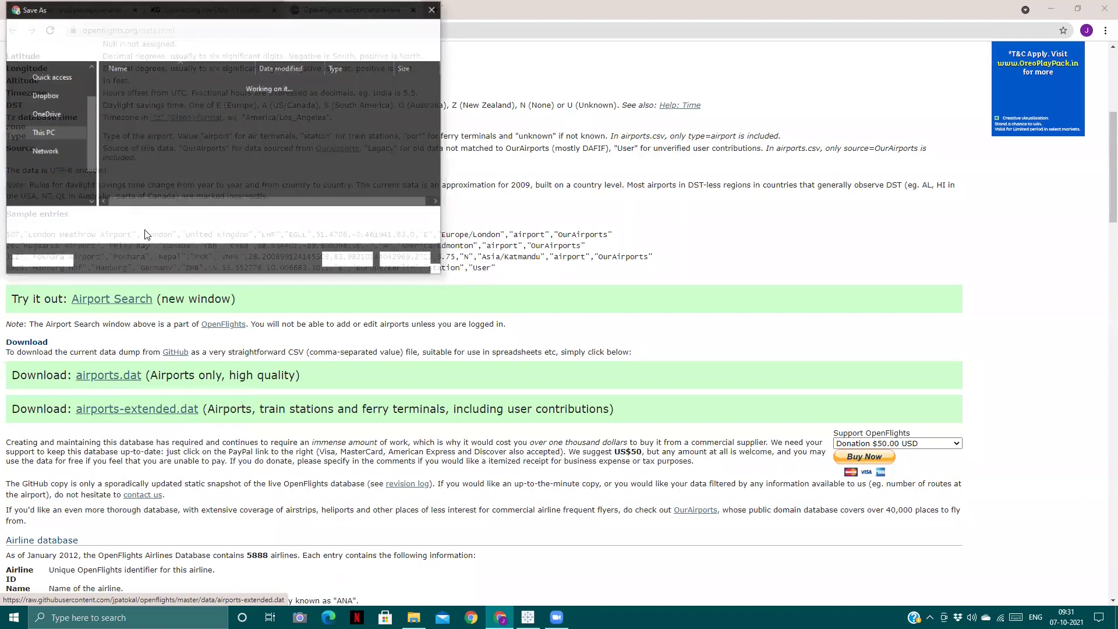
left_click(434, 234)
left_click(147, 252)
double_click(129, 219)
left_click(128, 218)
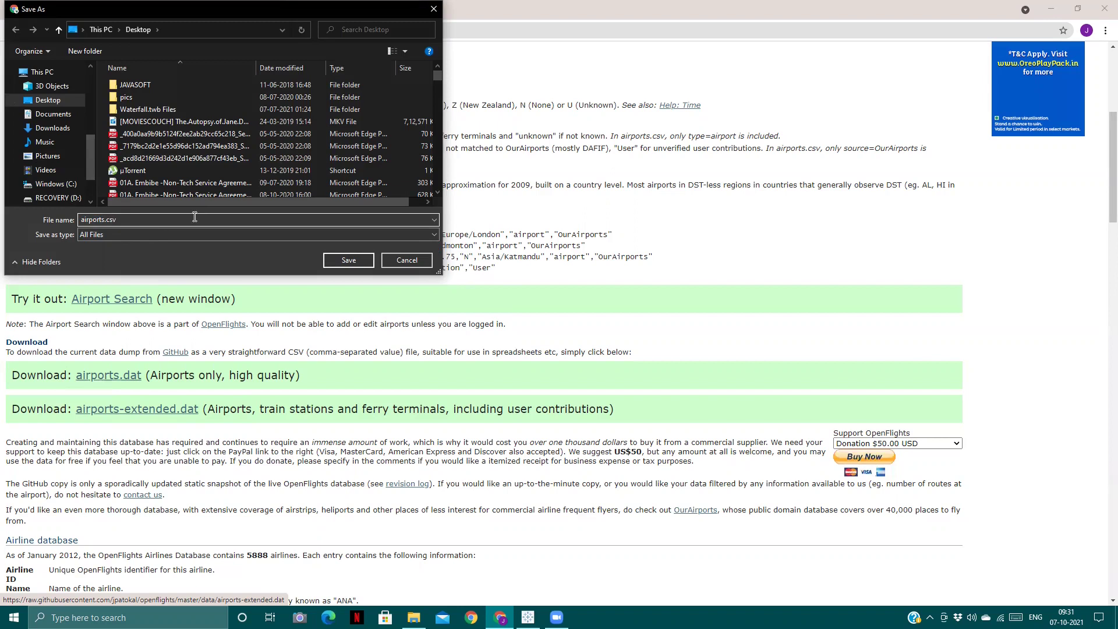
left_click(330, 263)
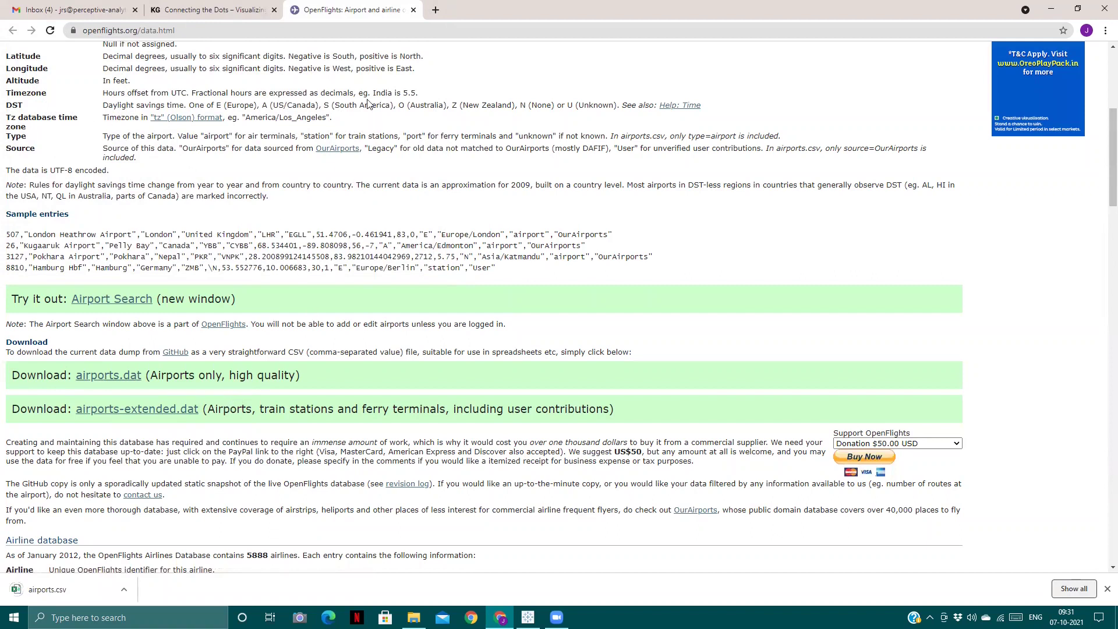
- Review the airline database and route database sections, including the route field descriptions
scroll(375, 244, "down", 1)
scroll(375, 244, "down", 1)
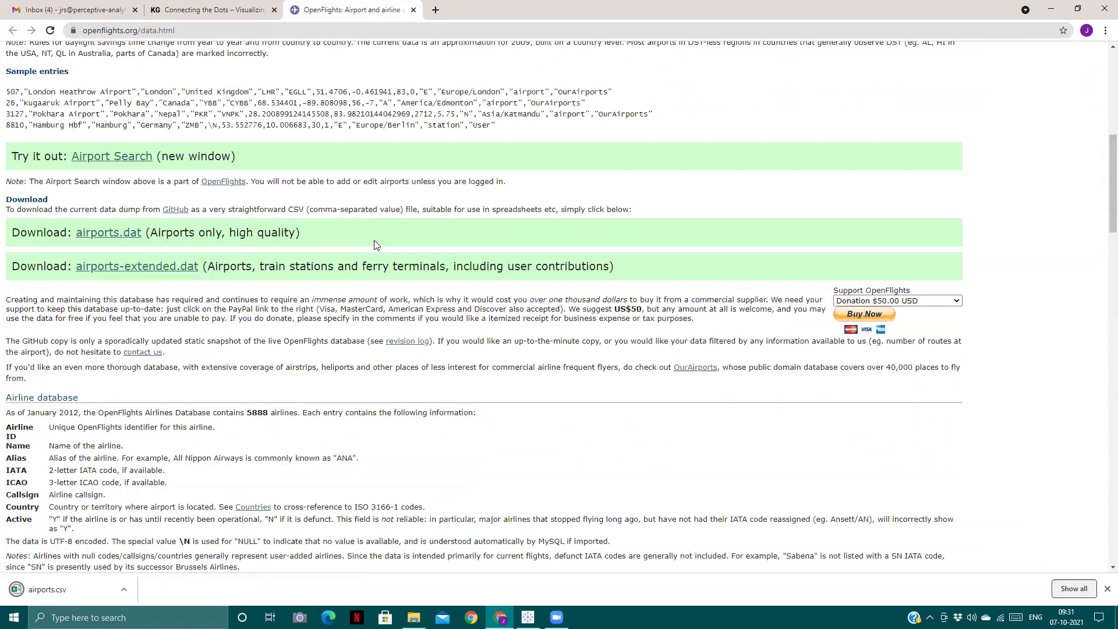
scroll(375, 243, "down", 2)
scroll(32, 233, "down", 2)
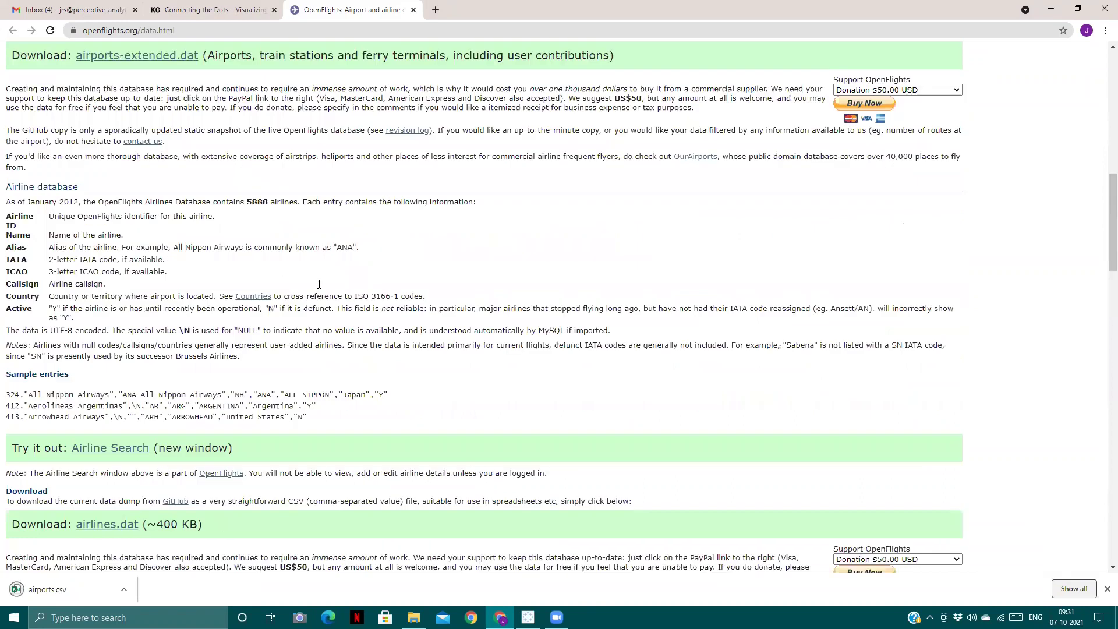
scroll(182, 227, "down", 2)
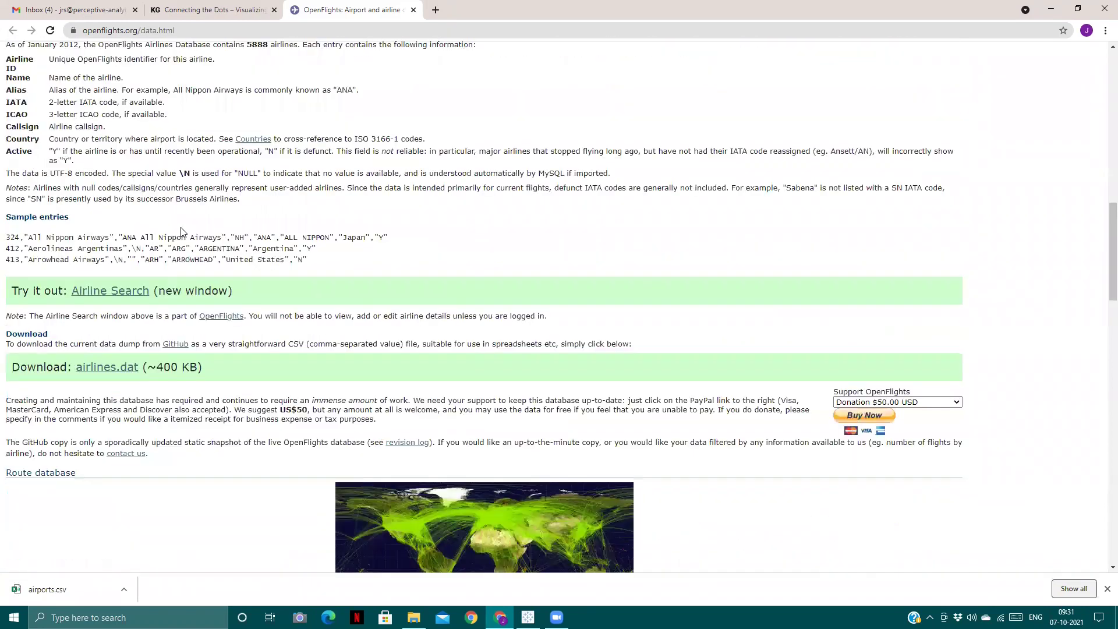
scroll(182, 227, "down", 1)
scroll(182, 227, "down", 1)
scroll(198, 262, "down", 2)
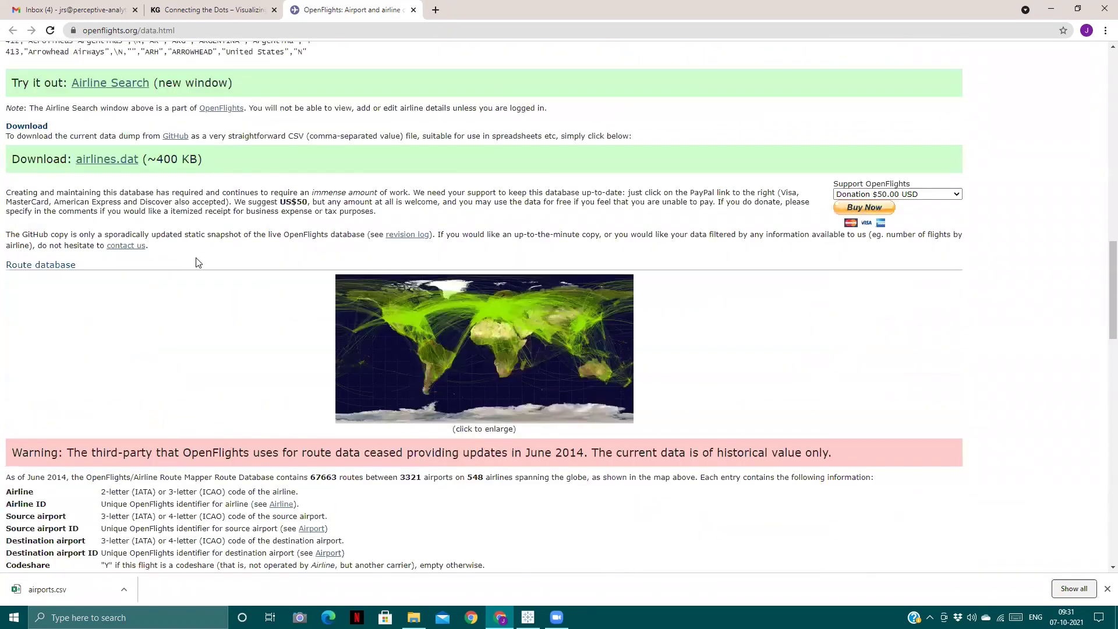
scroll(35, 139, "up", 1)
scroll(110, 194, "down", 3)
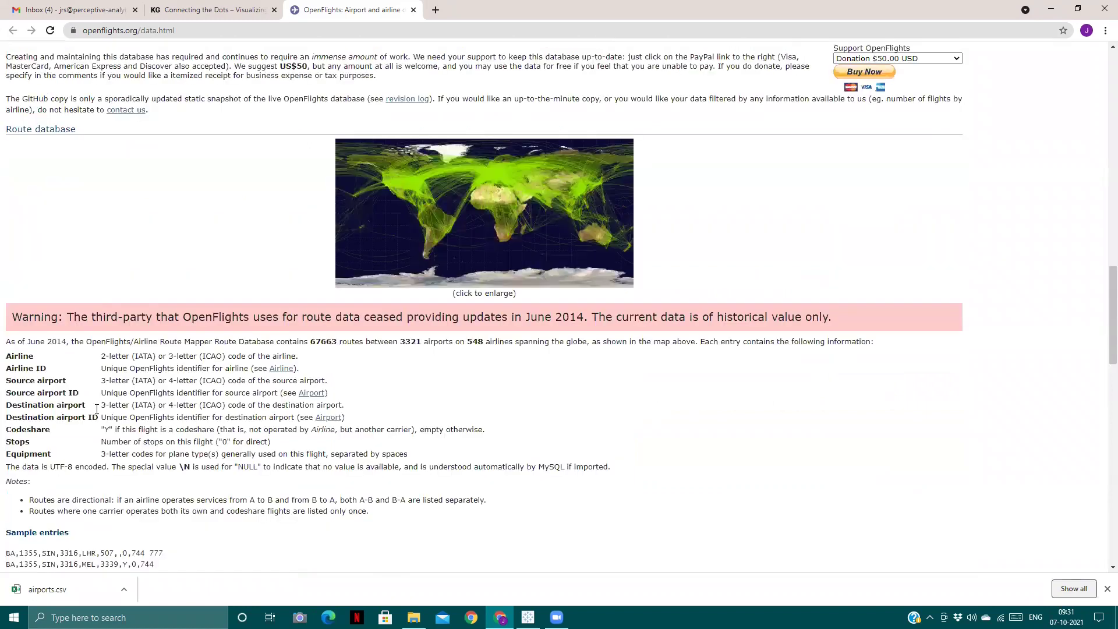
scroll(70, 367, "down", 2)
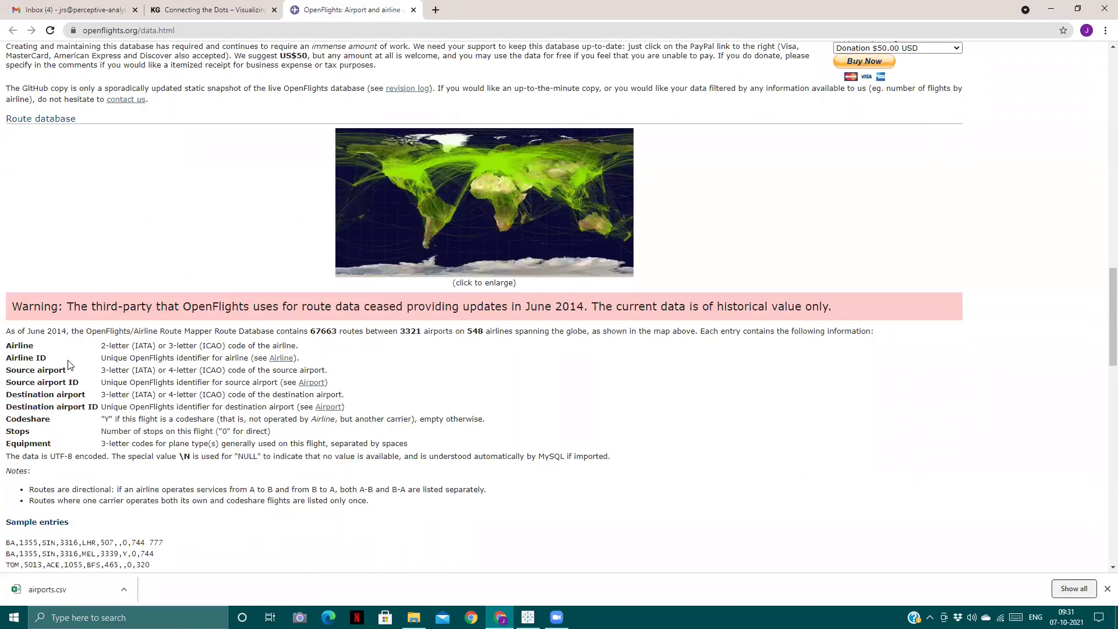
- Download the routes.dat link's file to the Desktop as routes.csv with the All Files save type
scroll(130, 442, "down", 1)
right_click(110, 417)
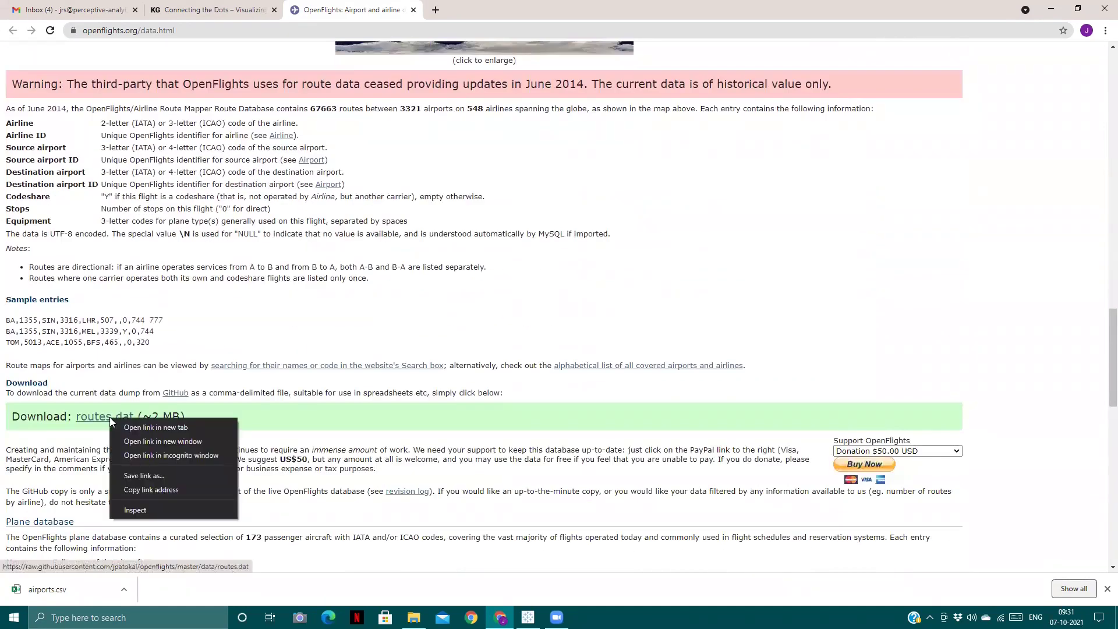
left_click(132, 476)
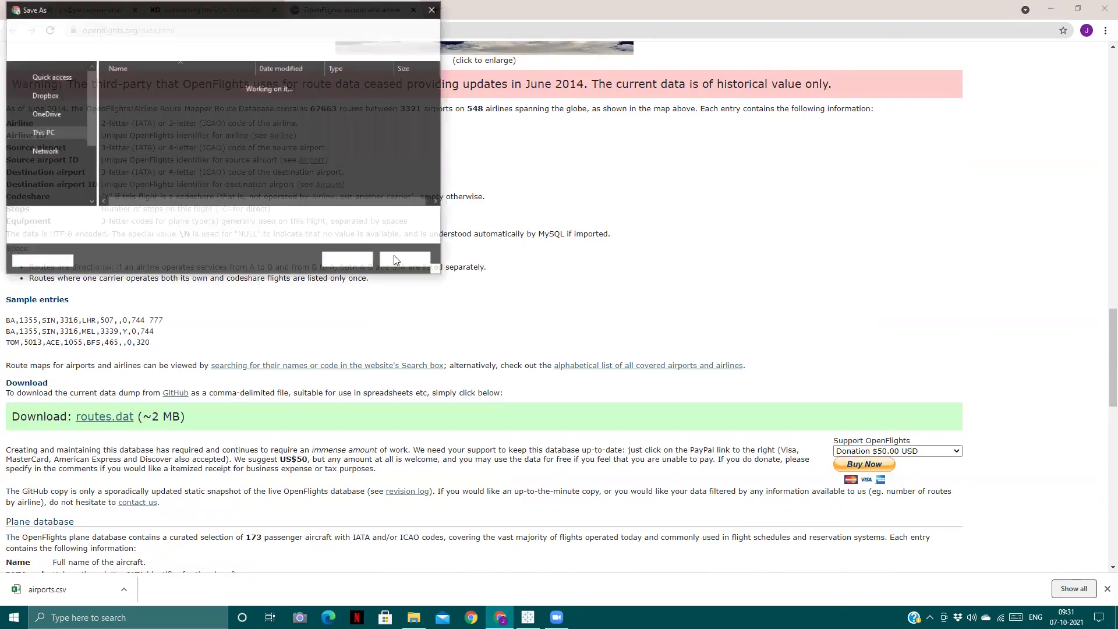
left_click(416, 235)
left_click(121, 255)
left_click(120, 223)
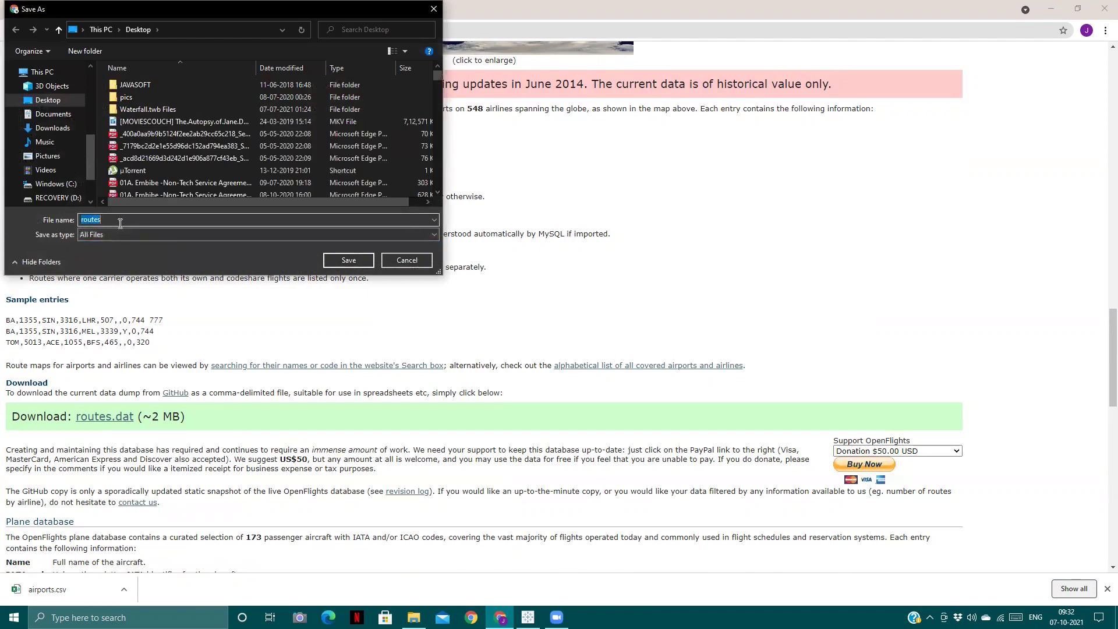
left_click(120, 223)
type(".csv")
left_click(346, 258)
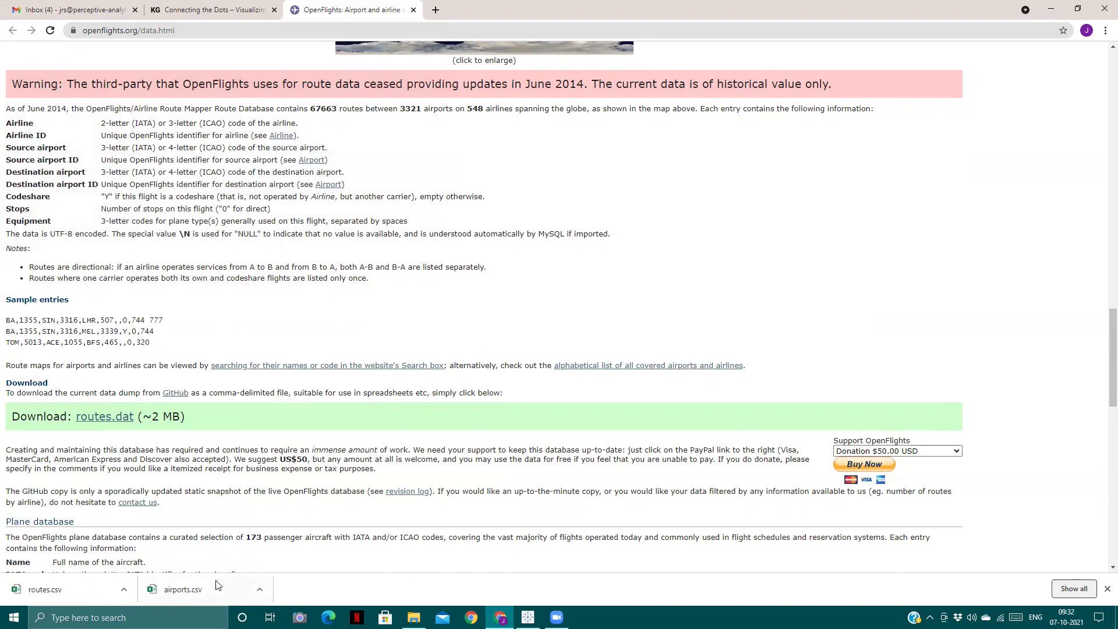
- Open the downloaded airports.csv in Excel, inspect its columns for headers, and minimize the workbook
left_click(249, 579)
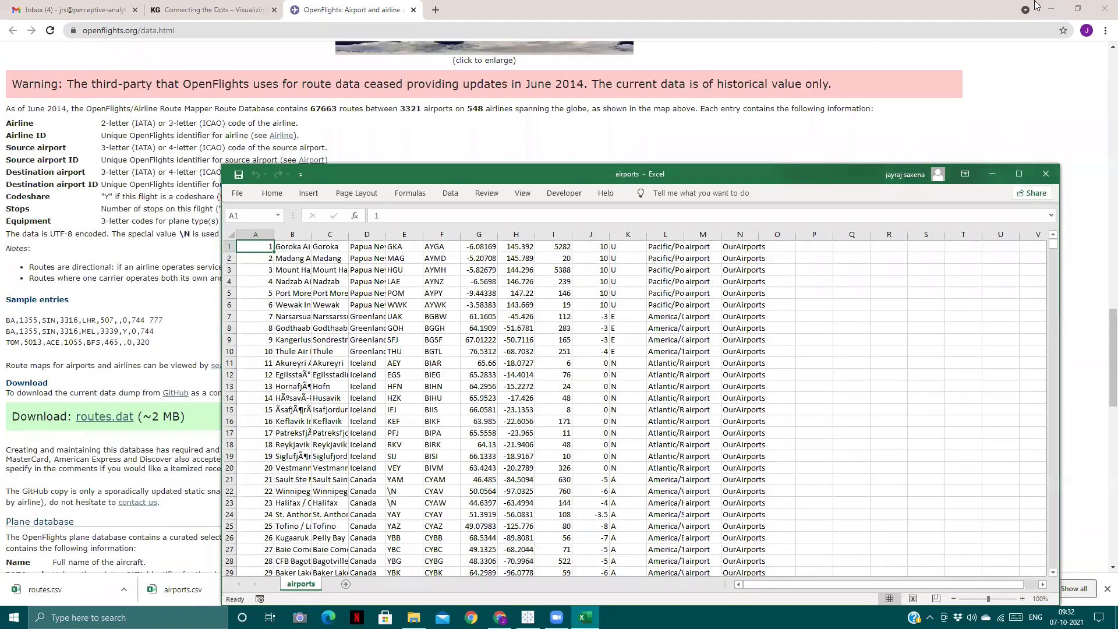
key("super+Up")
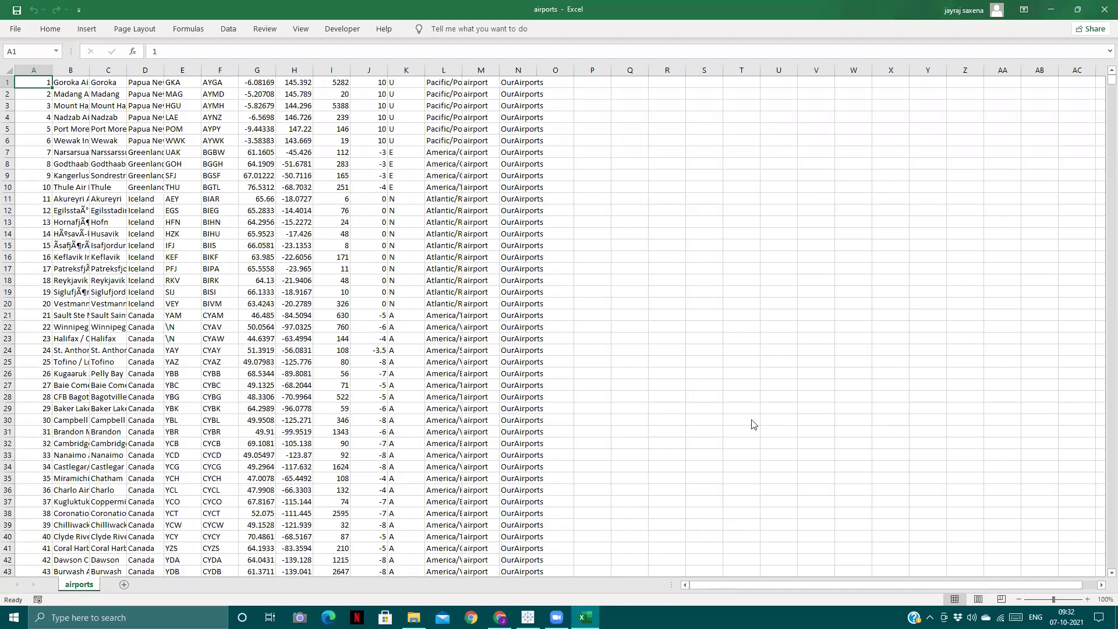
key("super+Down")
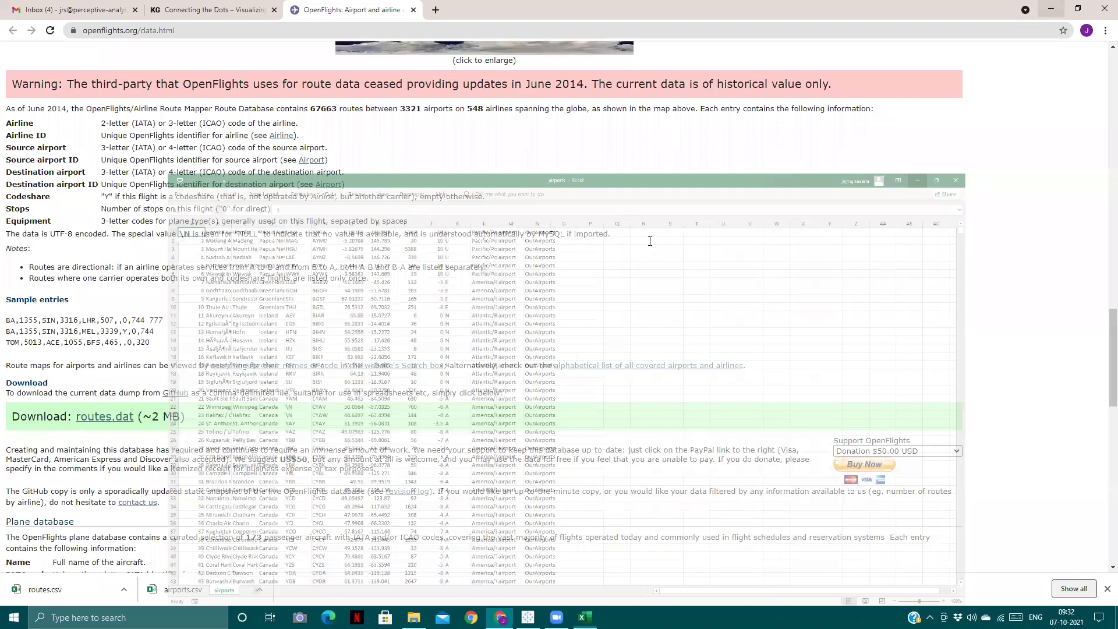
- Open the airports file from the desktop in Notepad and maximize its window
key("super+d")
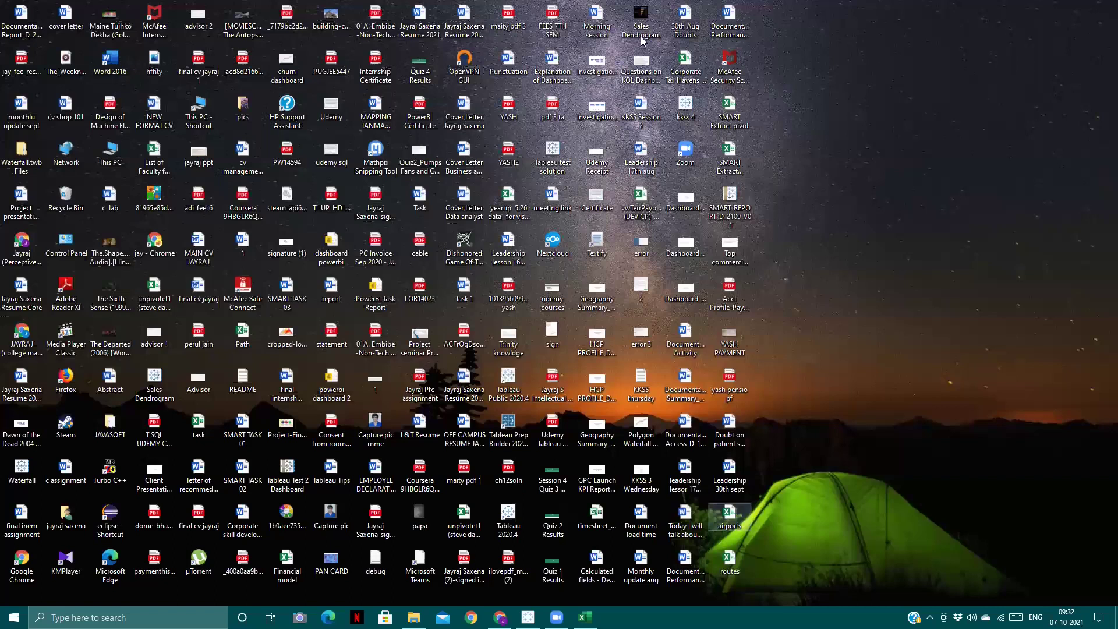
key("Return")
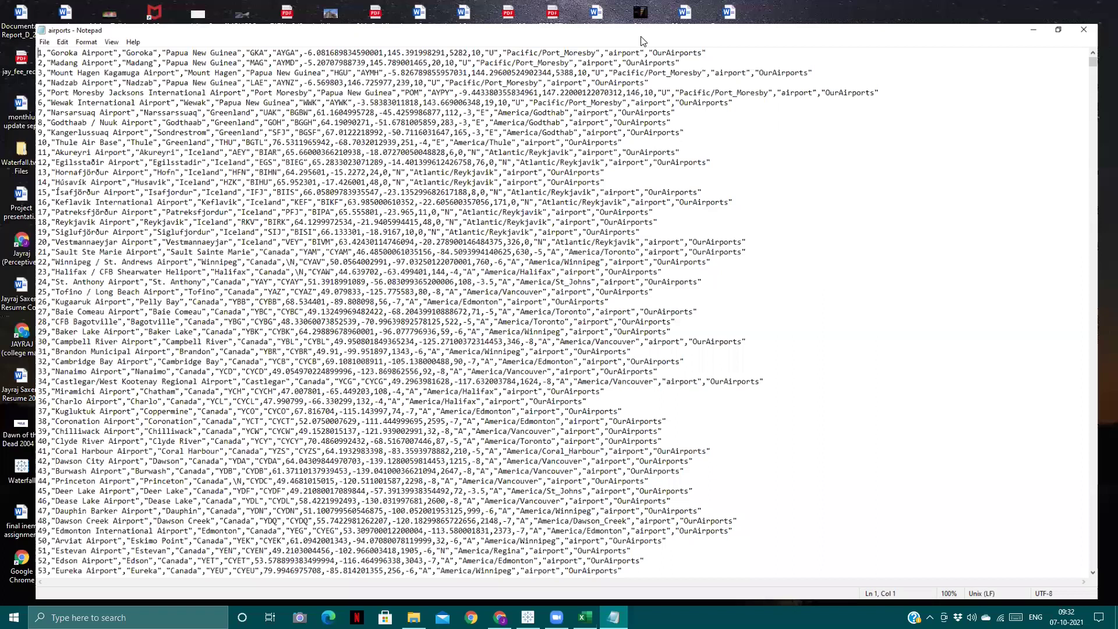
double_click(641, 41)
- Insert a quoted, comma-separated header row above the data: Airport ID, Name, City, Country, IATA, ICAO, Latitude, Longitude, Altitude, Timezone, DST, Tz database time zone, Type, Source
key("Return")
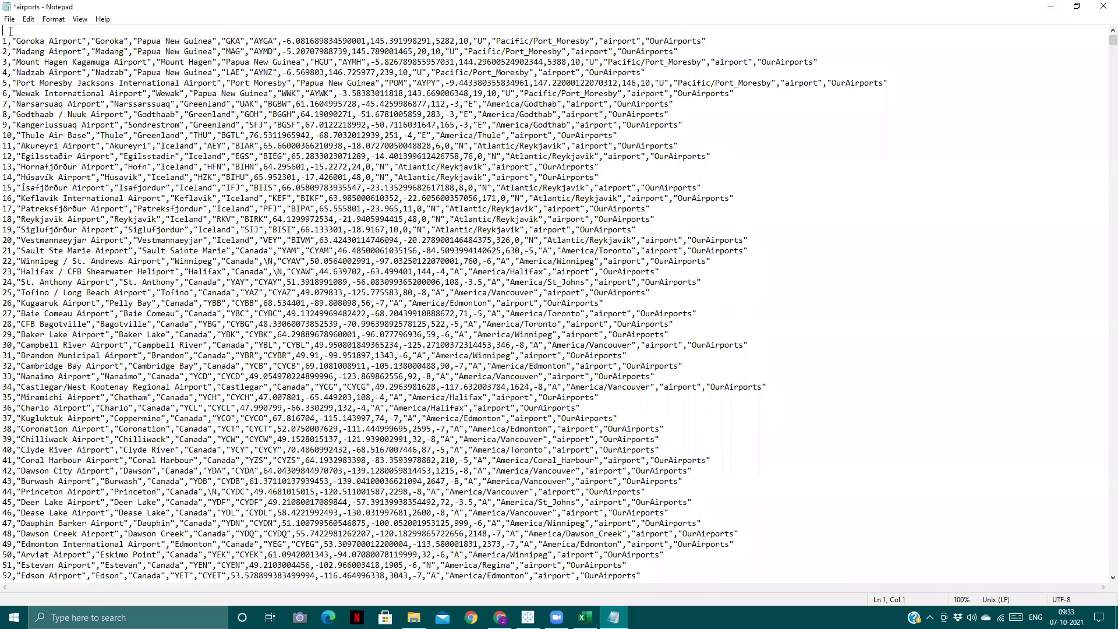
type("\"Airport ID\",\"Name\",\"City\",\"Country\",\"IATA\",\"ICAO\",\"Latitude\",\"Longitude\",\"Altitude\",\"Timezone\",\"DST\",\"Tz database time zone\",\"Type\",\"Source\"")
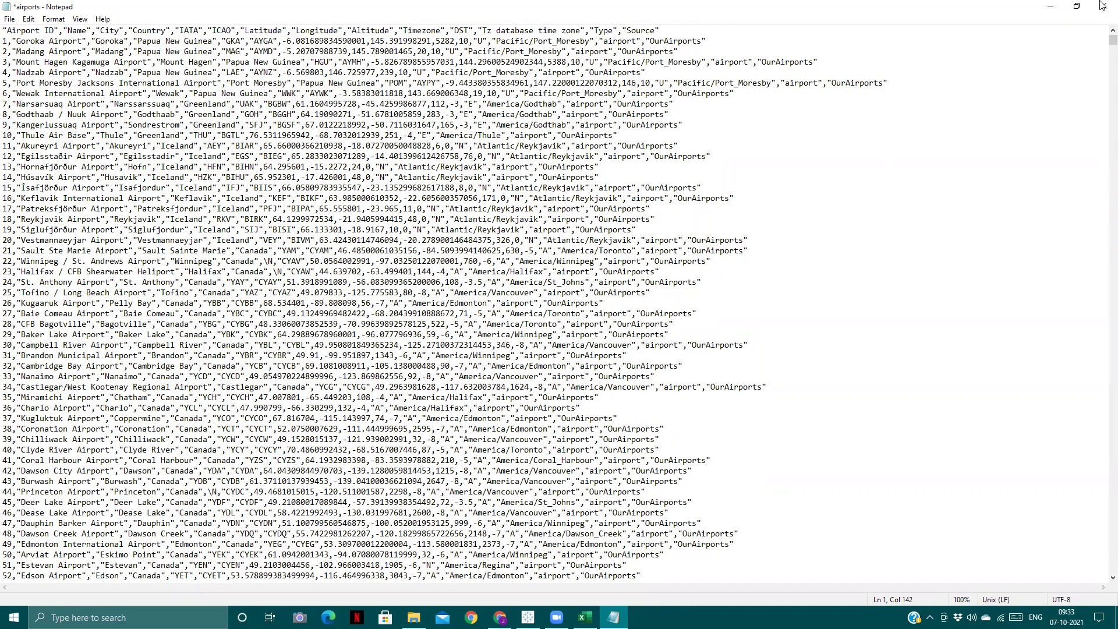
- Try to save the edited text to the Desktop as airports.csv with the All Files type, replacing the existing file
key("alt+F4")
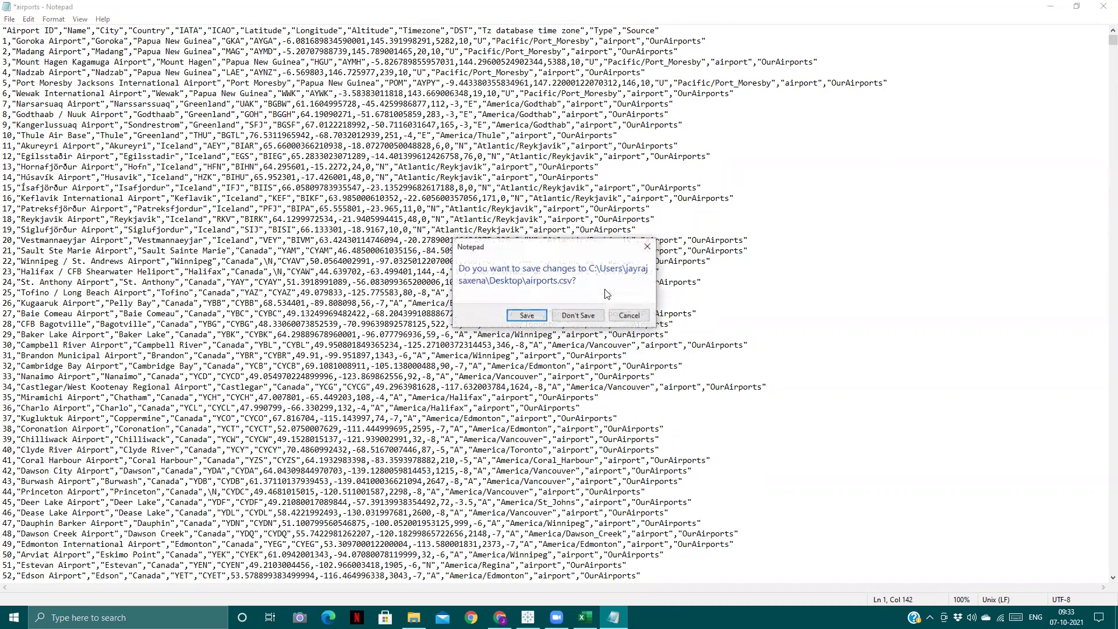
left_click(524, 316)
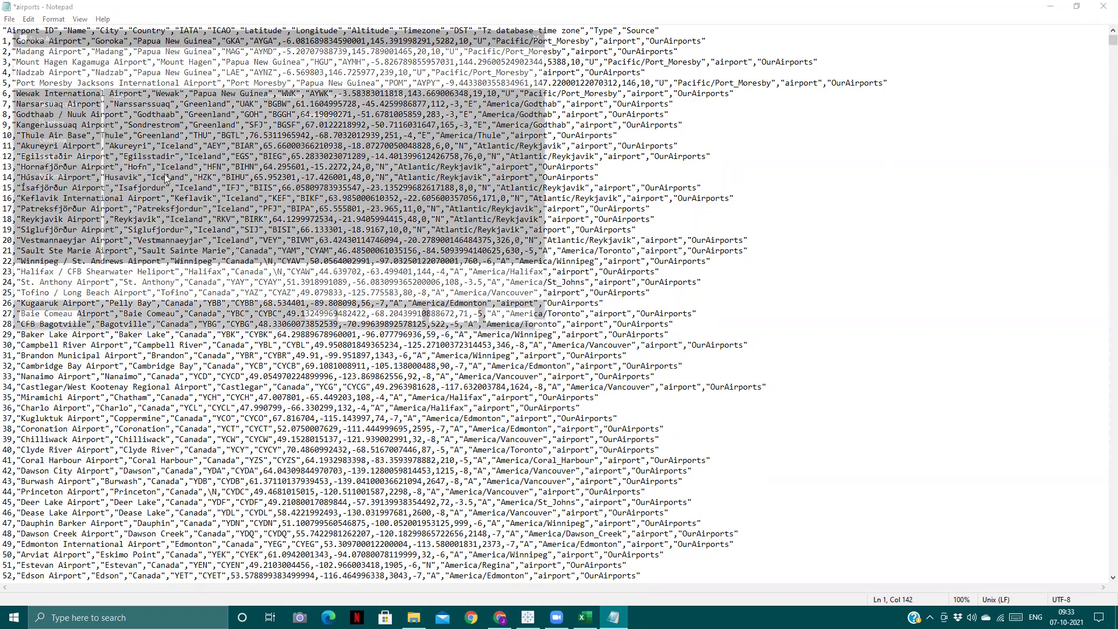
left_click(161, 294)
left_click(156, 316)
double_click(123, 280)
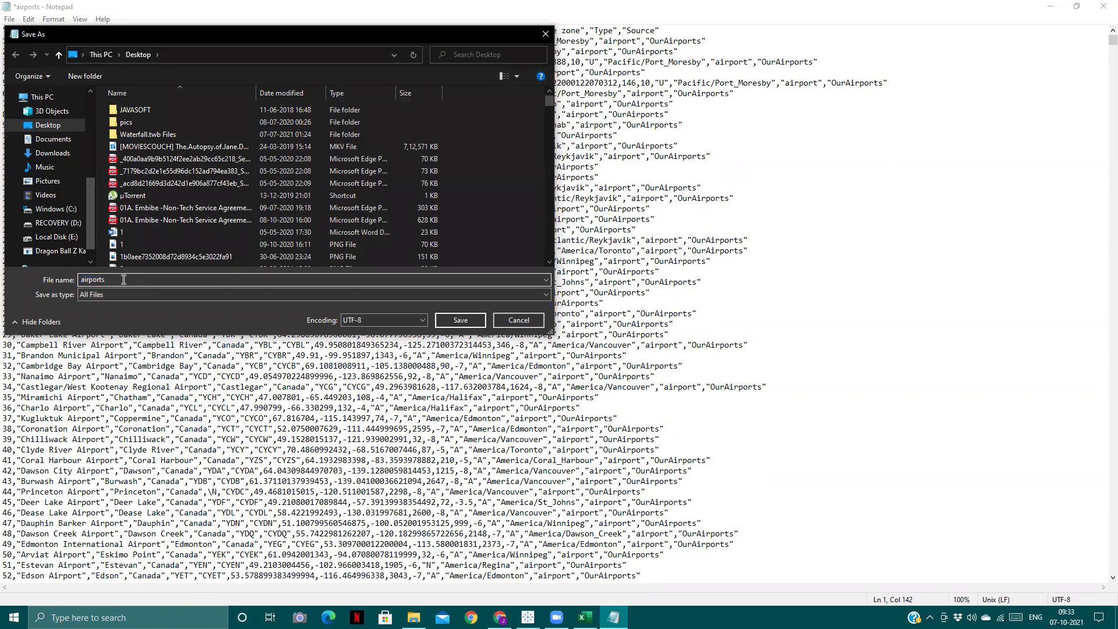
type(".csv")
key("BackSpace")
left_click(460, 320)
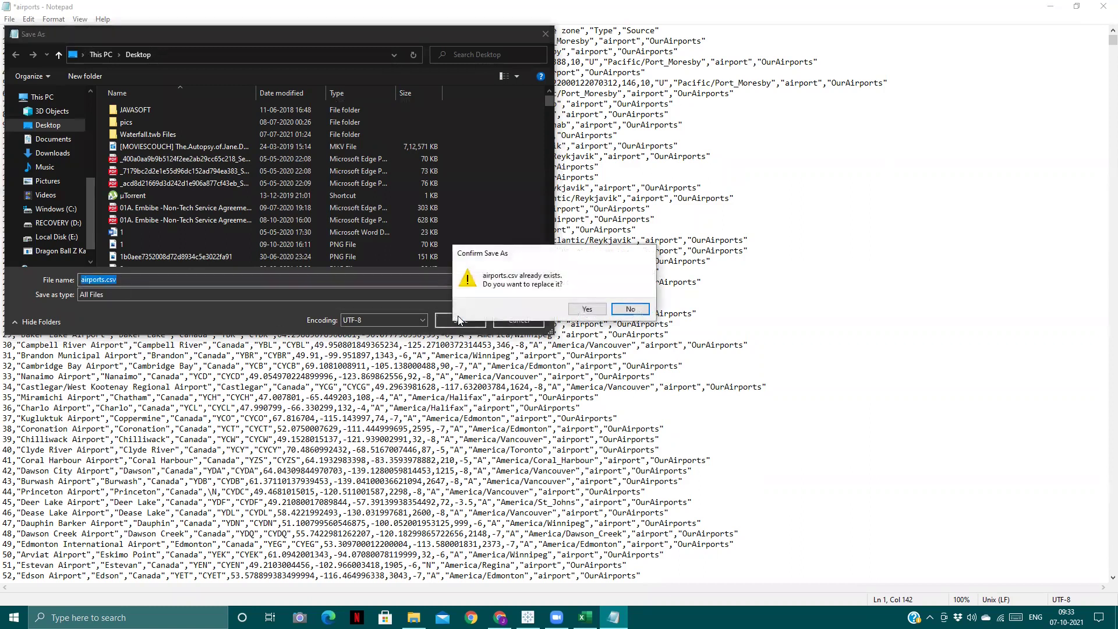
left_click(583, 310)
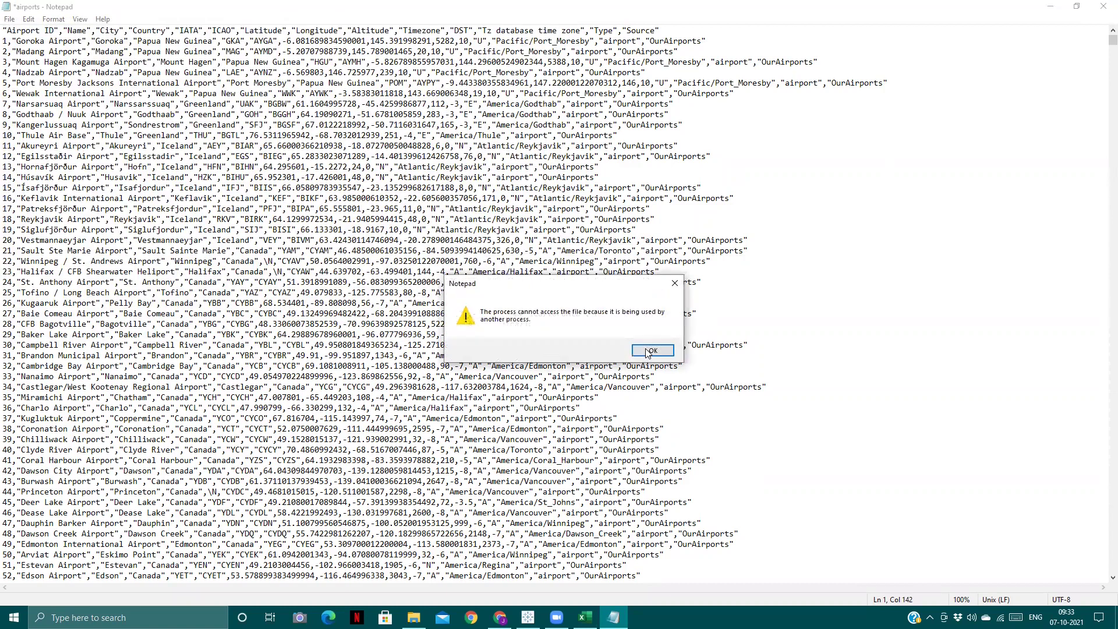
- Save the edited text to the Desktop as airports.csv with the All Files type, replacing the existing file
left_click(649, 350)
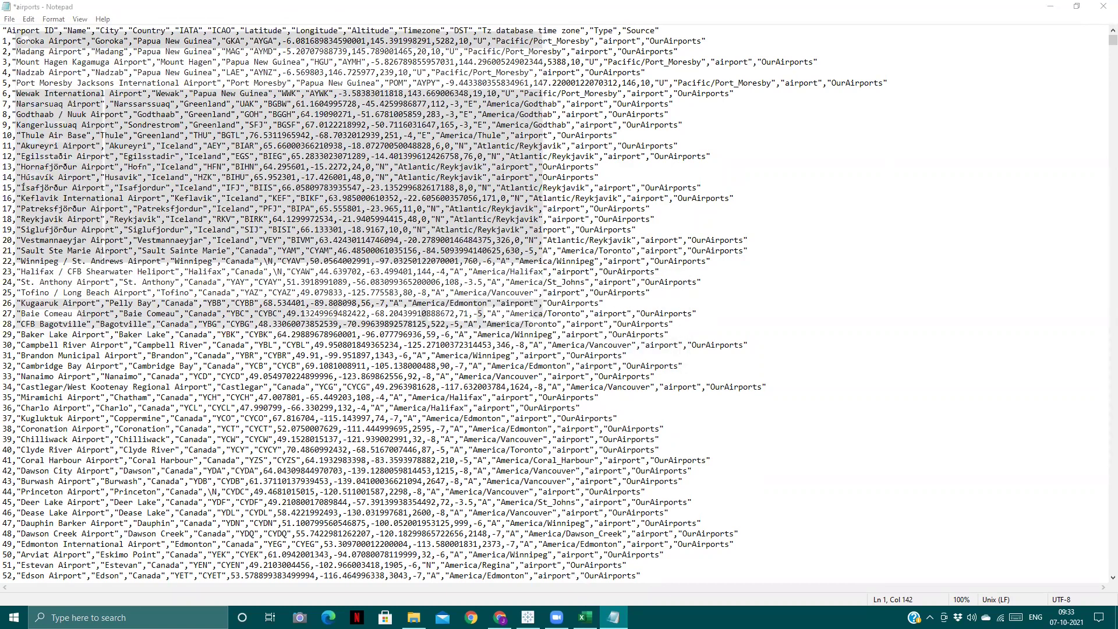
key("ctrl+shift+s")
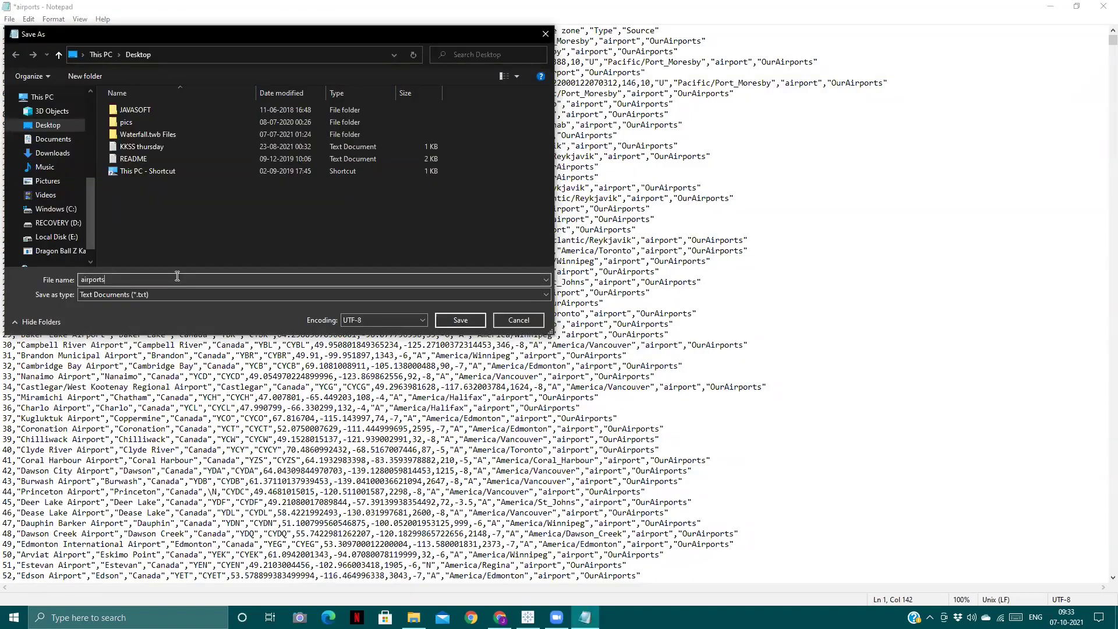
left_click(177, 276)
type(".csv")
left_click(173, 294)
left_click(159, 315)
left_click(461, 321)
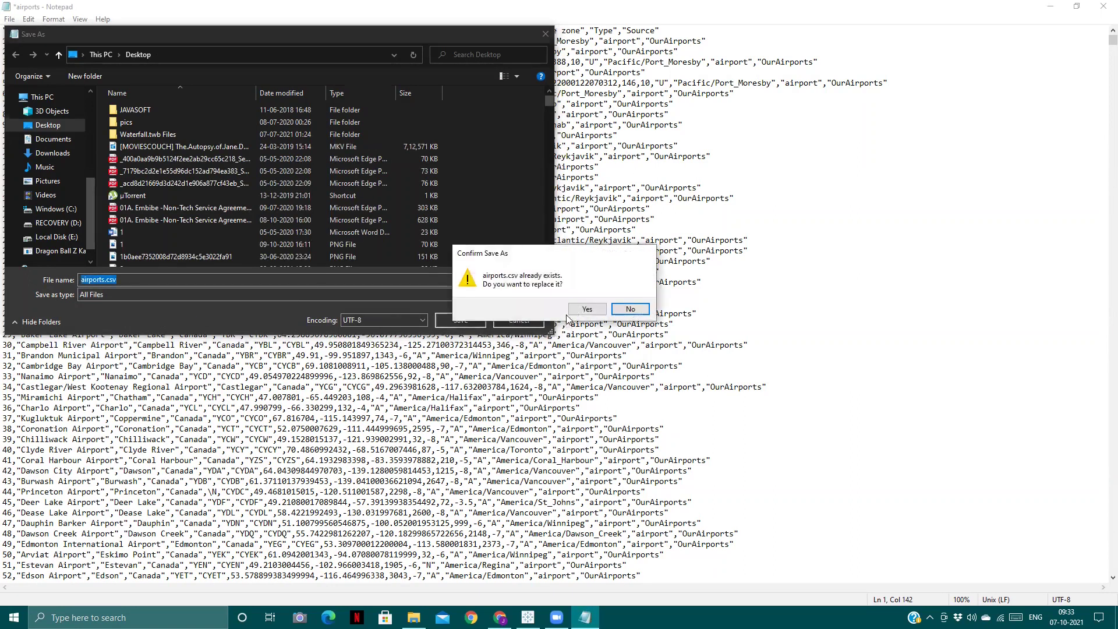
left_click(586, 309)
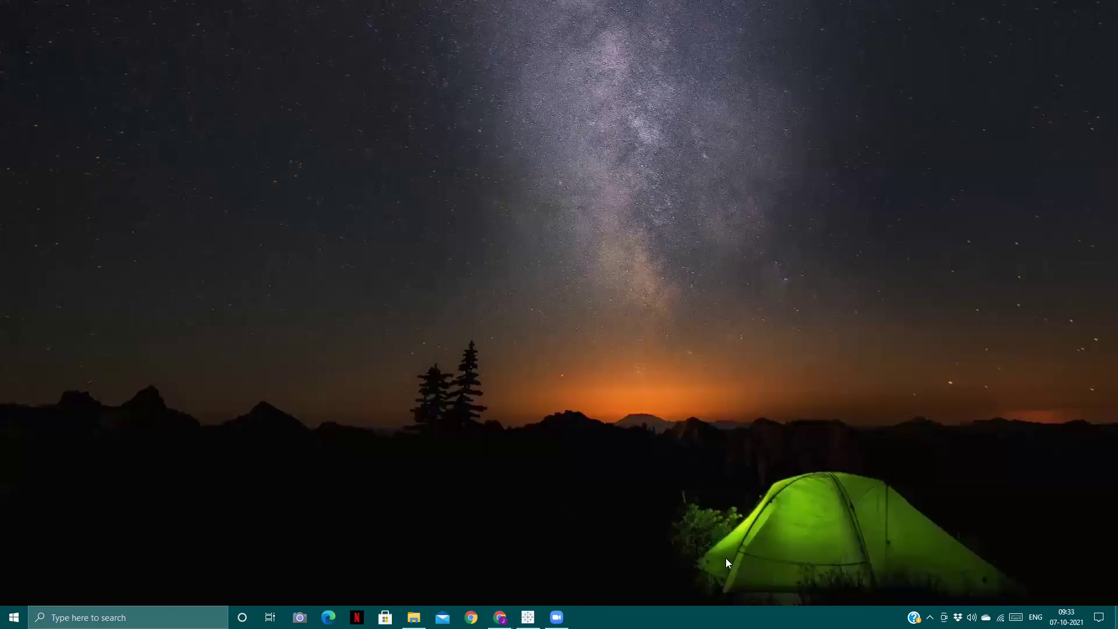
- Open the routes file from the desktop in Notepad and maximize its window
right_click(729, 558)
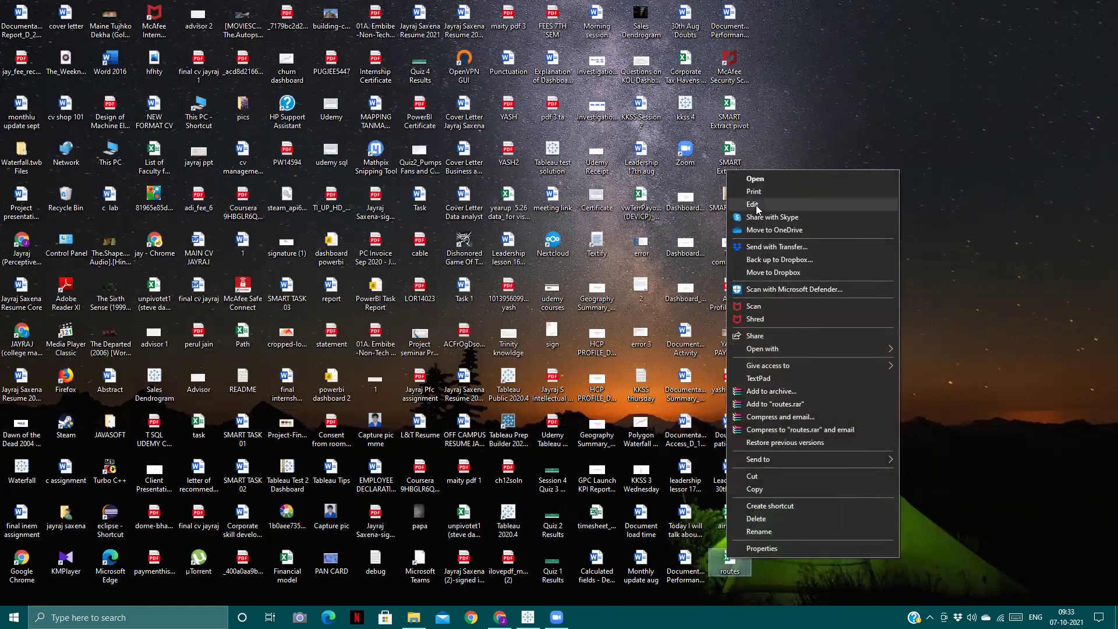
left_click(755, 204)
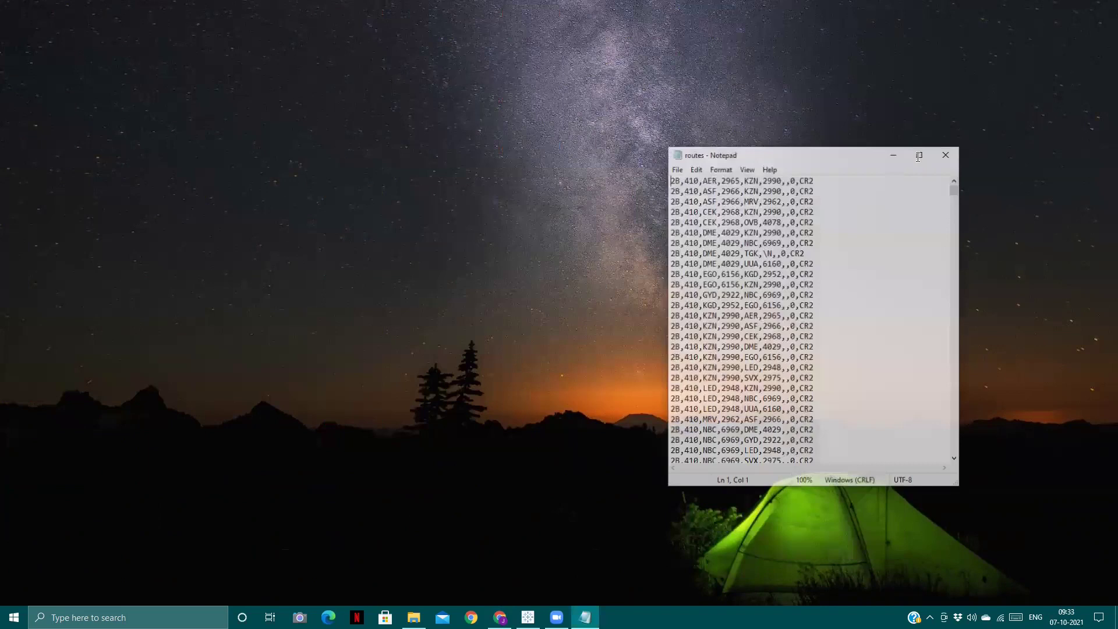
key("super+Up")
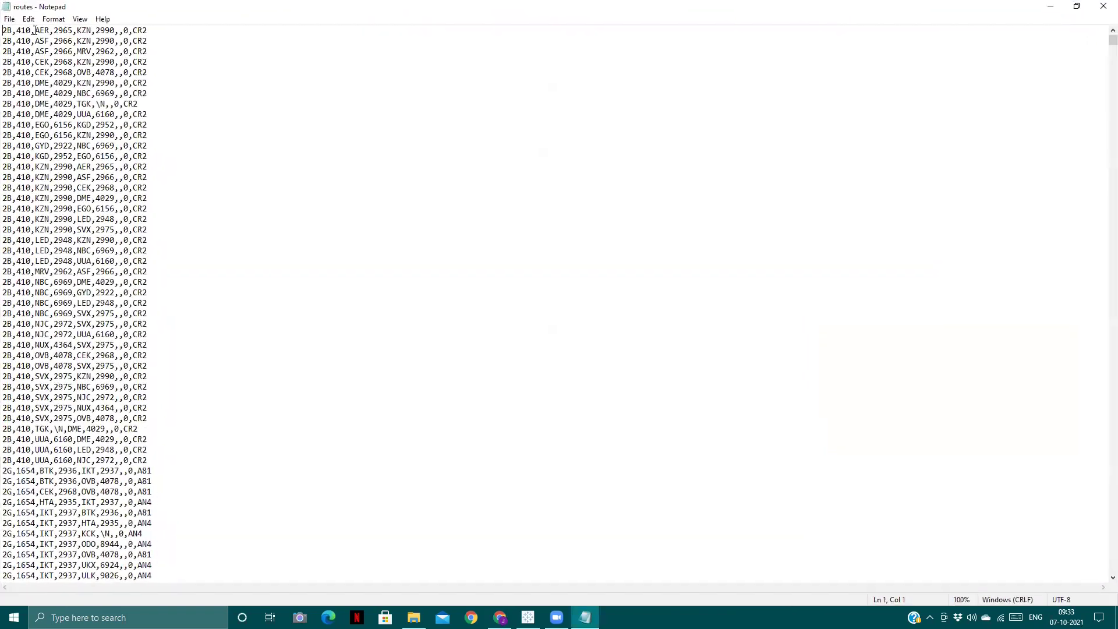
- Insert a quoted header row above the data: Airline, Airline ID, Source airport, Source airport ID, Destination airport, Destination airport ID, Codeshare, Stops, Equipment; save the file
left_click(85, 30)
key("Return")
key("Up")
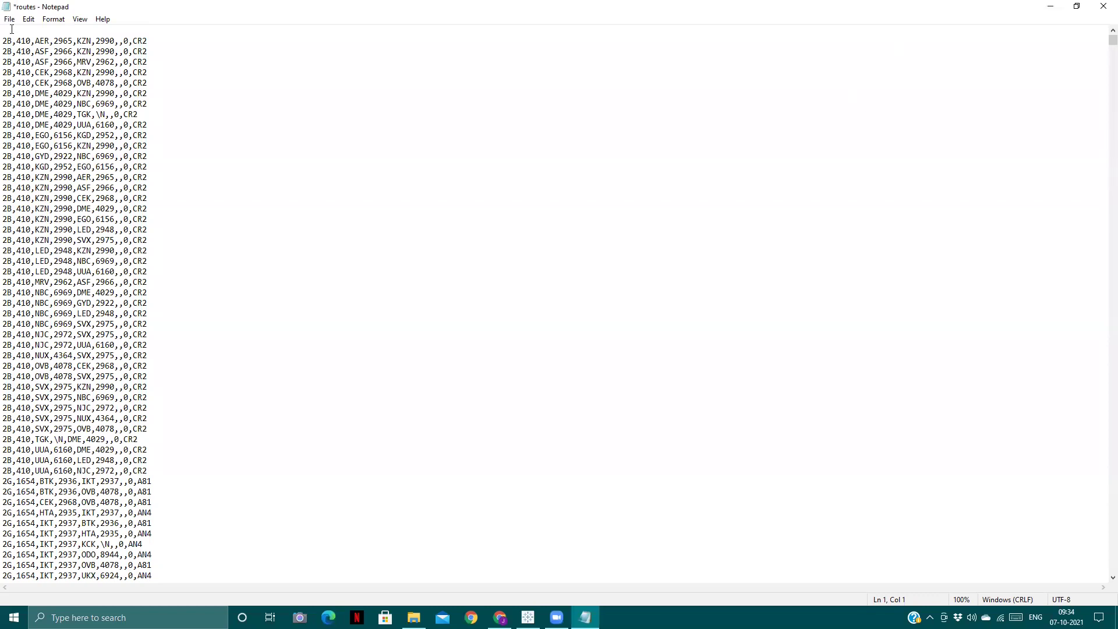
type("\"Airline\",\"Airline ID\",\"Source airport\",\"Source airport ID\",\"Destination airport\",\"Destination airport ID\",\"Codeshare\",\"Stops\",\"Equipment\"")
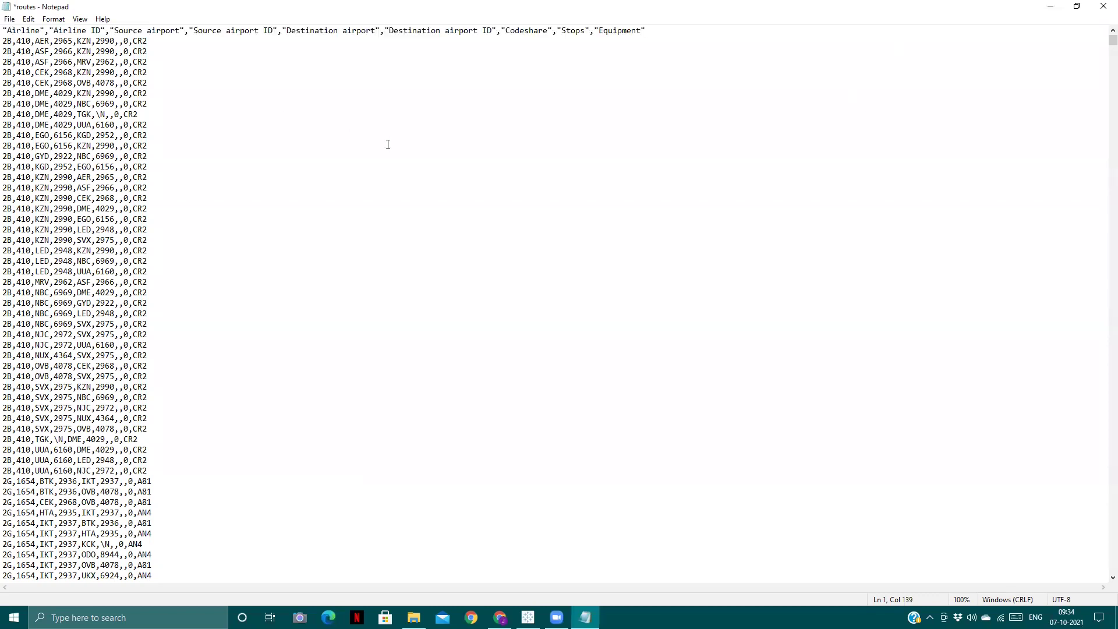
left_click(1103, 5)
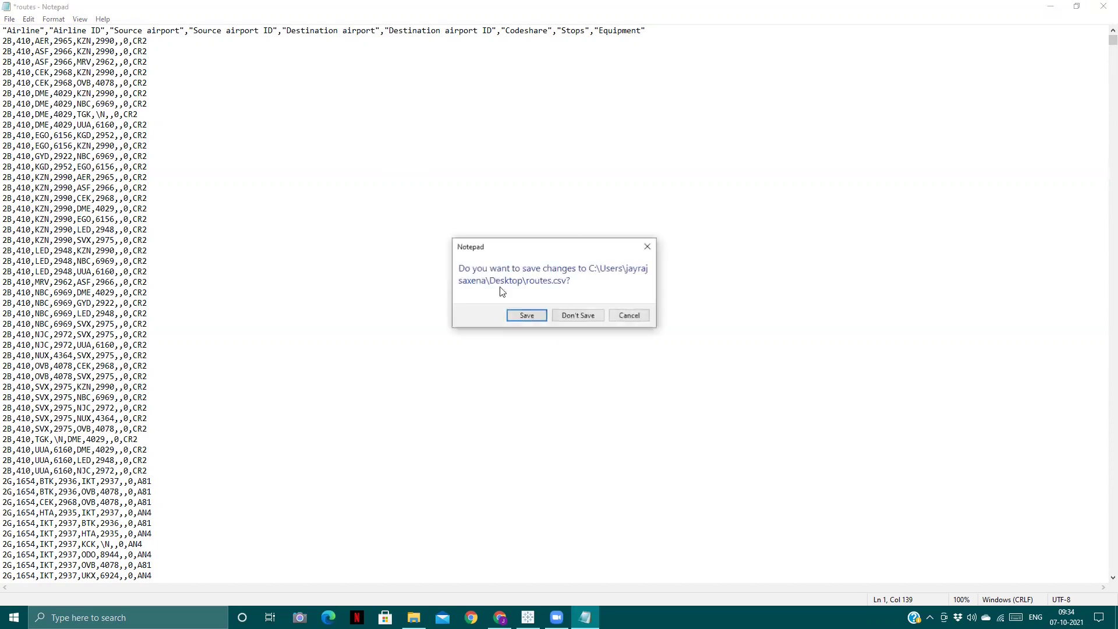
left_click(545, 315)
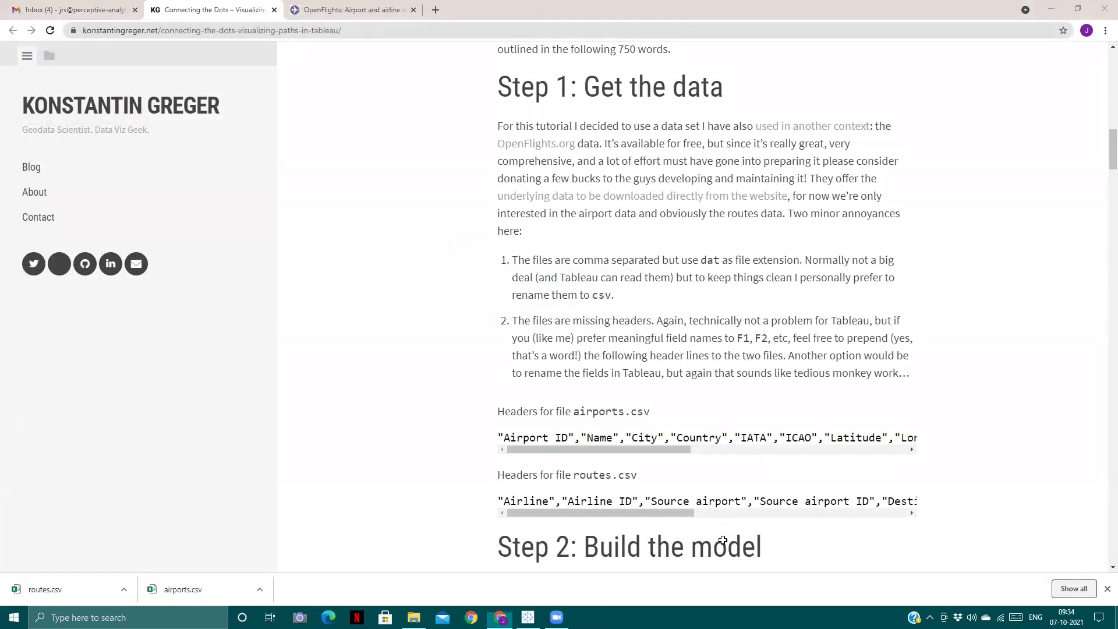
- Open the edited routes.csv from the desktop in Excel to check its header row, and switch to Tableau
key("super+d")
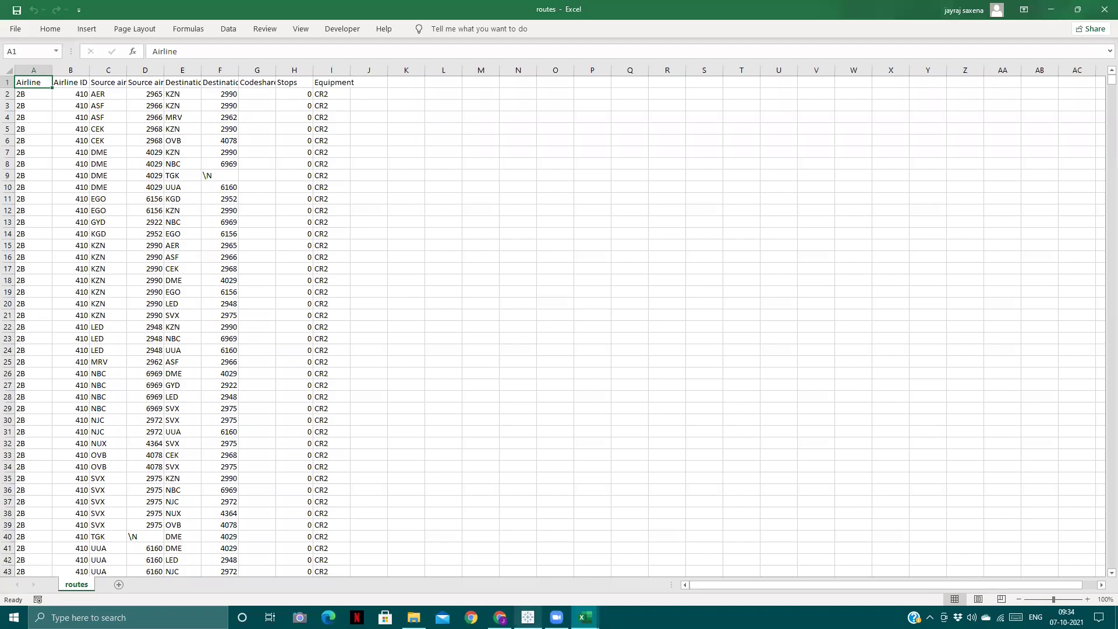
mouse_move(528, 617)
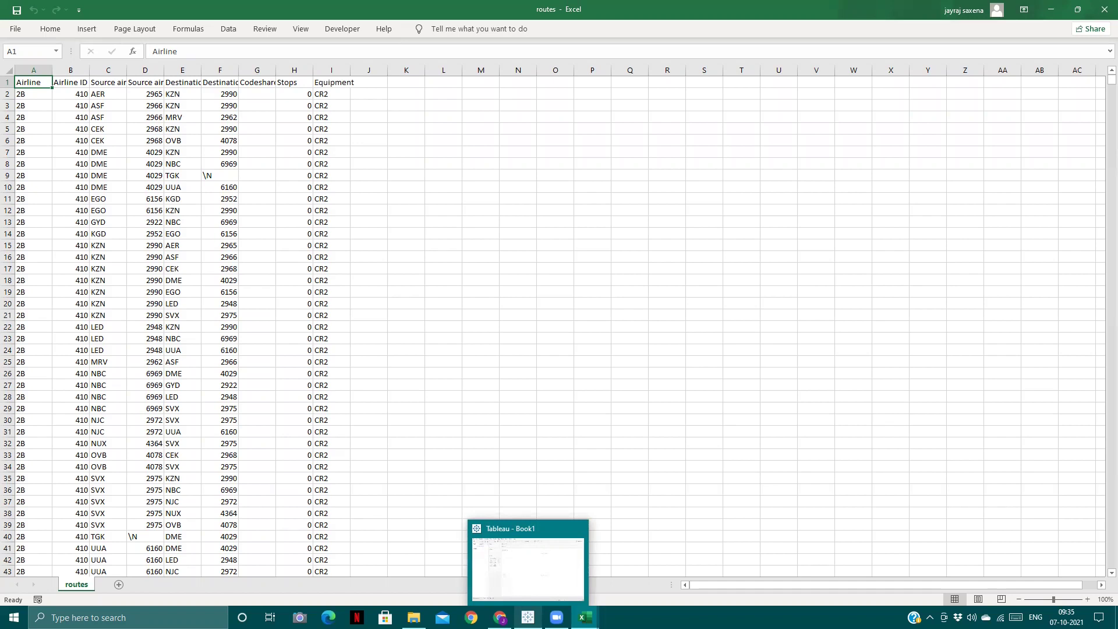
left_click(528, 617)
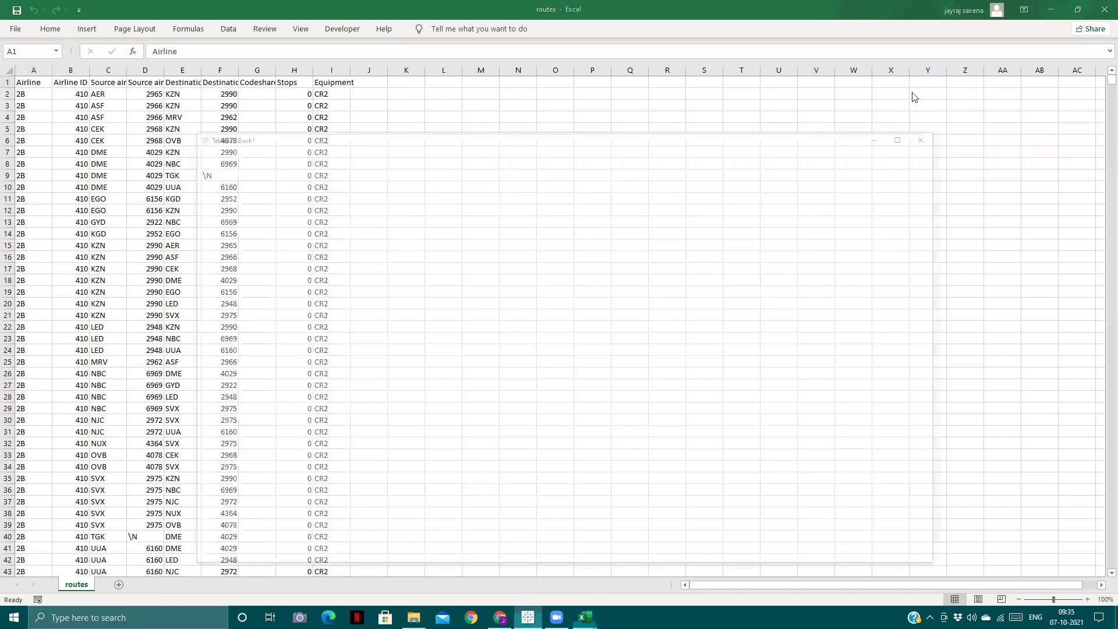
left_click(931, 71)
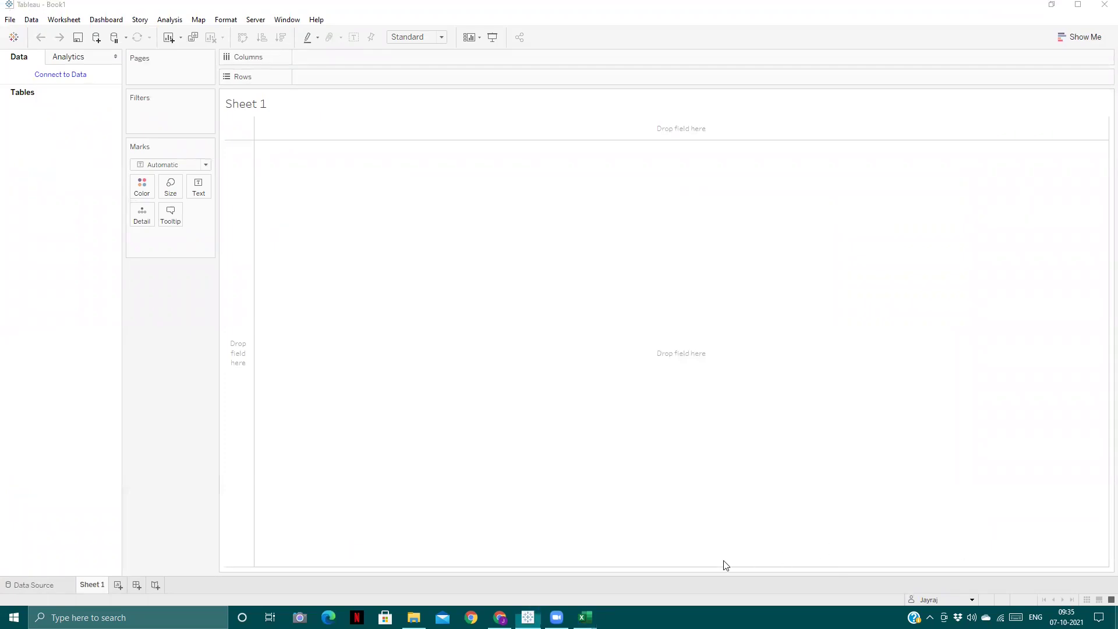
- Connect the Tableau workbook to the routes.csv text file on the Desktop
key("super+d")
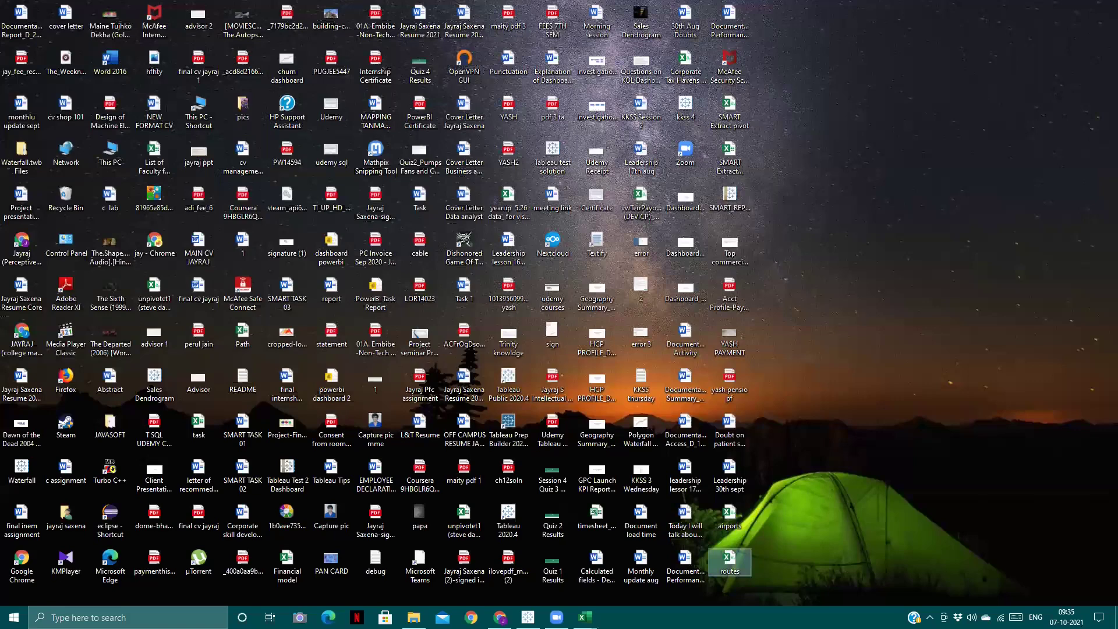
left_click(527, 616)
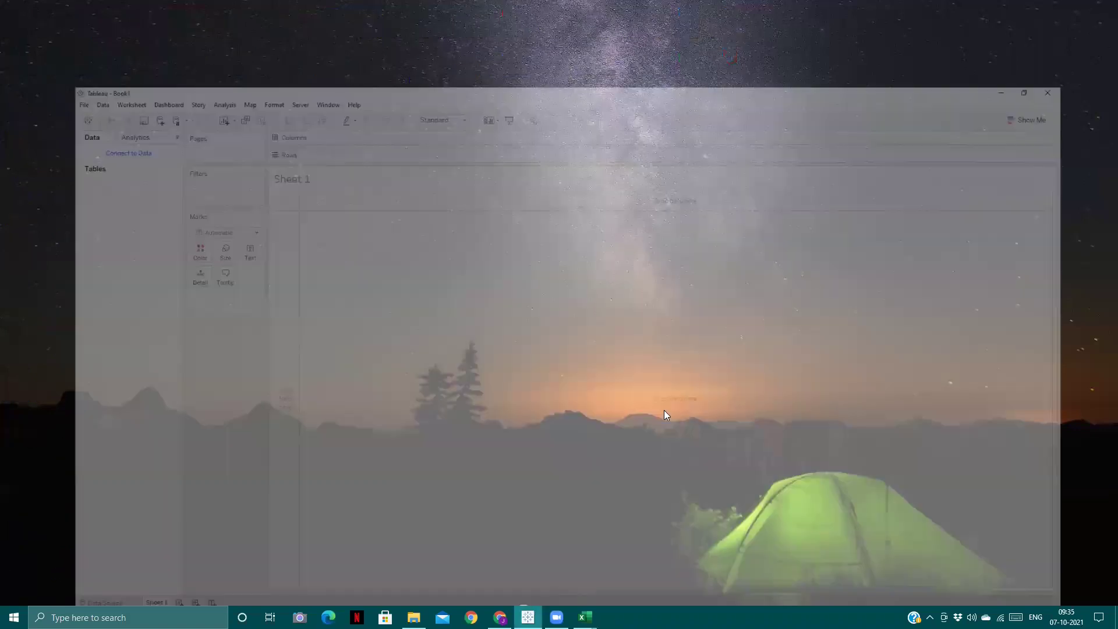
key("ctrl+d")
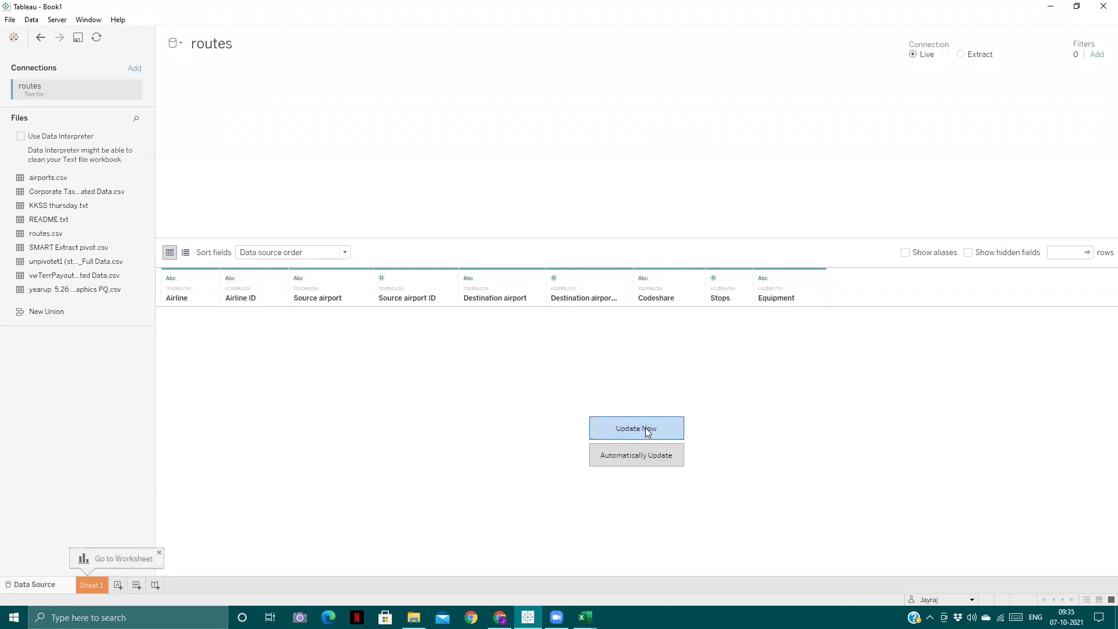
- Update the data preview and union a second copy of routes.csv with the routes.csv table on the canvas
left_click(645, 427)
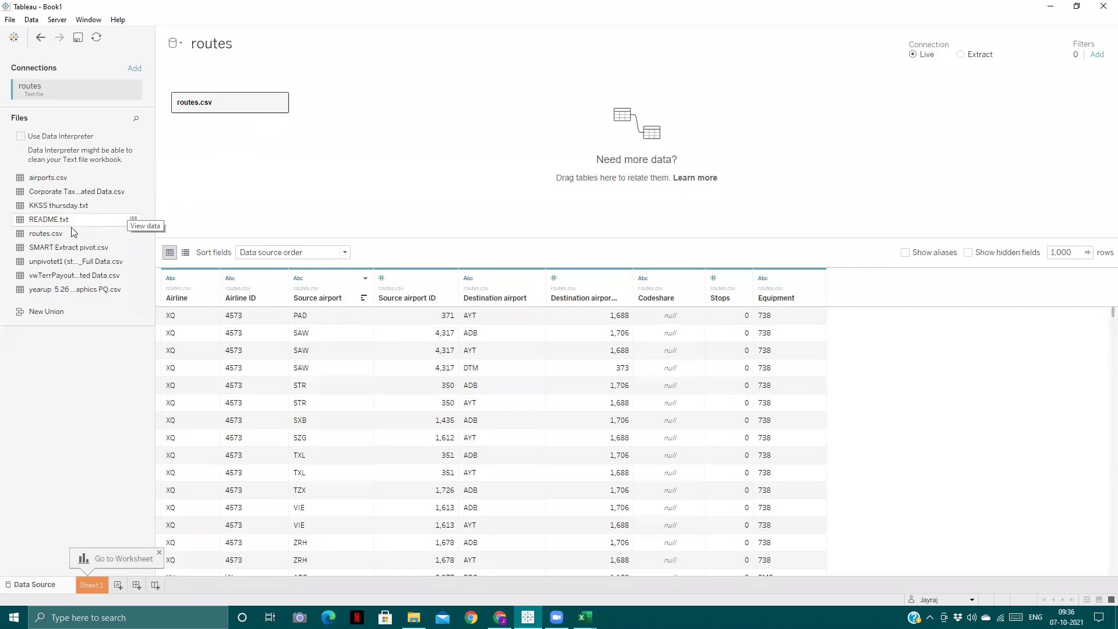
left_click(50, 236)
left_click_drag(194, 194, 191, 120)
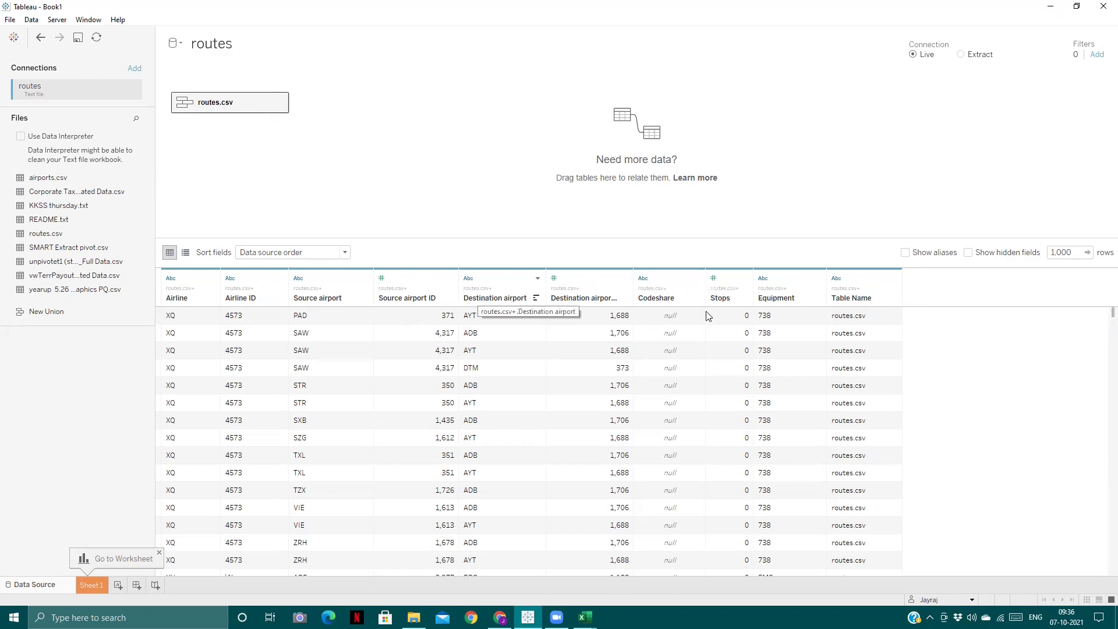
- Create a calculated field from the Table Name column and name it Path field
left_click(894, 279)
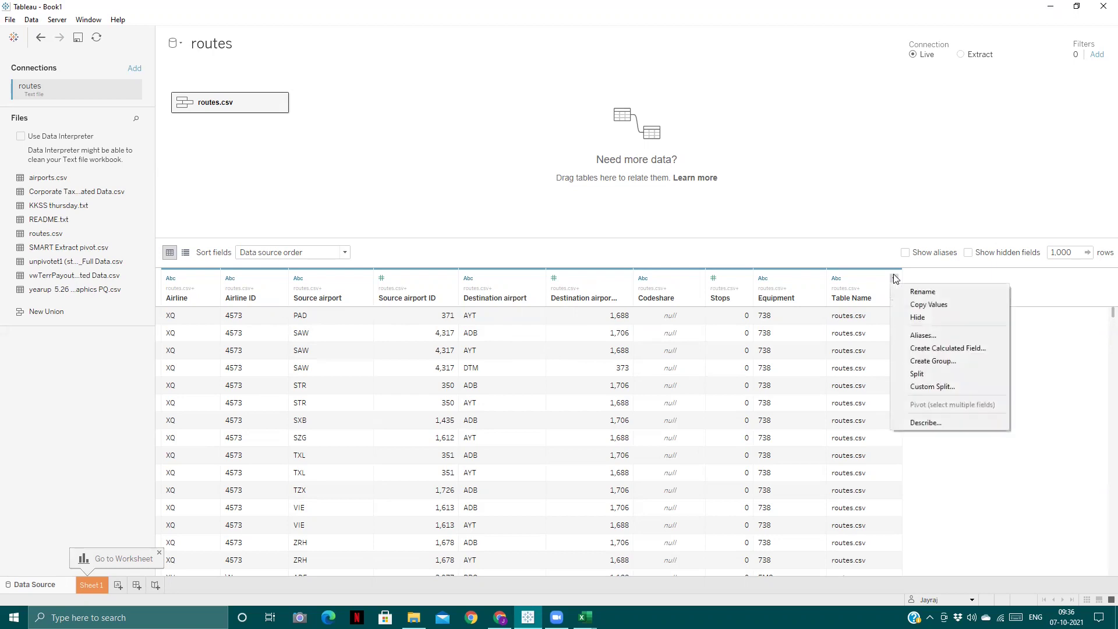
left_click(942, 349)
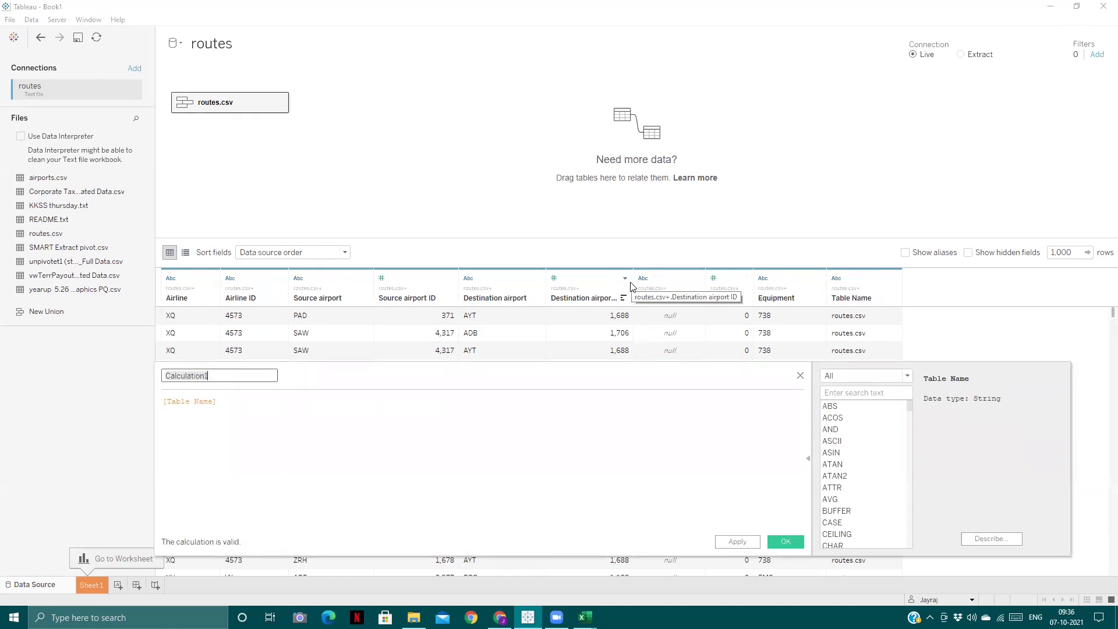
key("ctrl+a")
key("BackSpace")
type("Path fiel")
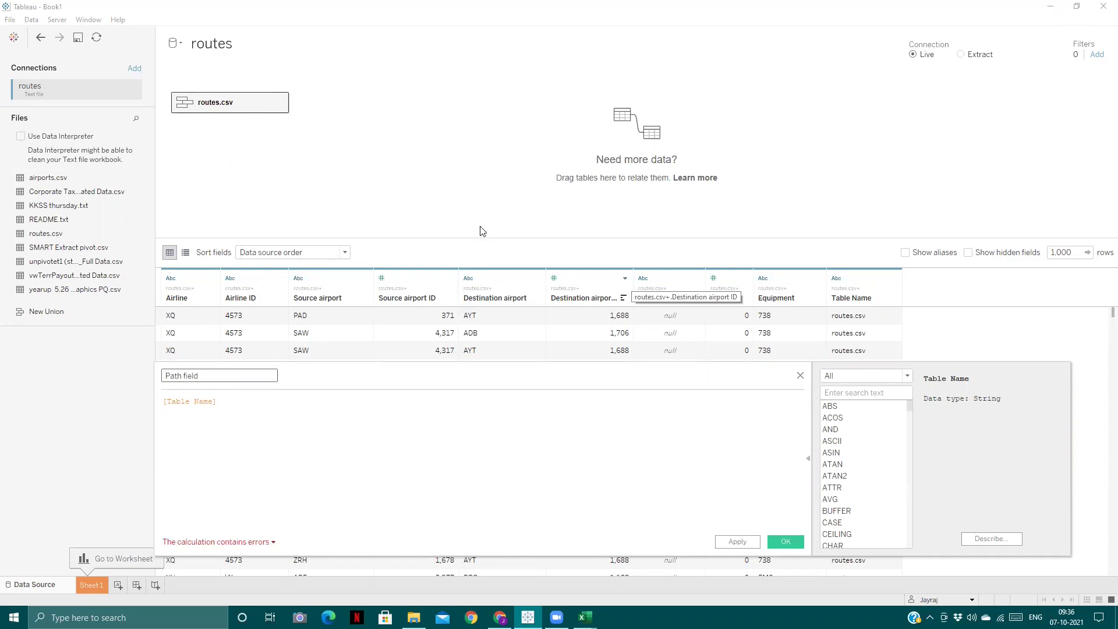
- Wrap Table Name in the formula's condition so that it reads IF RIGHT([Table Name],1)=="1" THEN
left_click(167, 401)
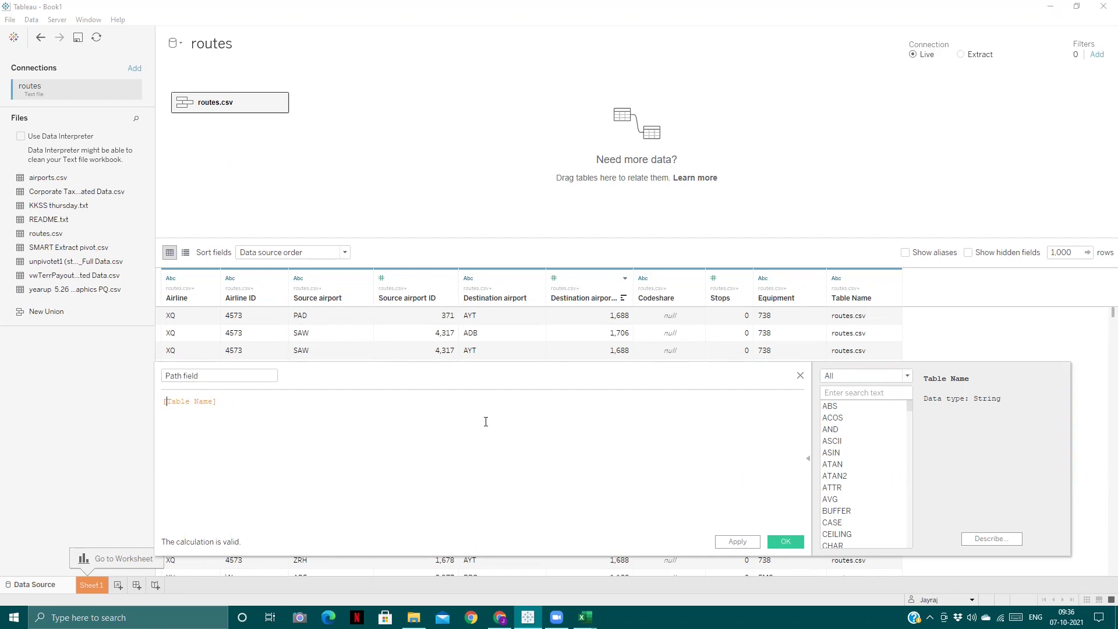
type("IF")
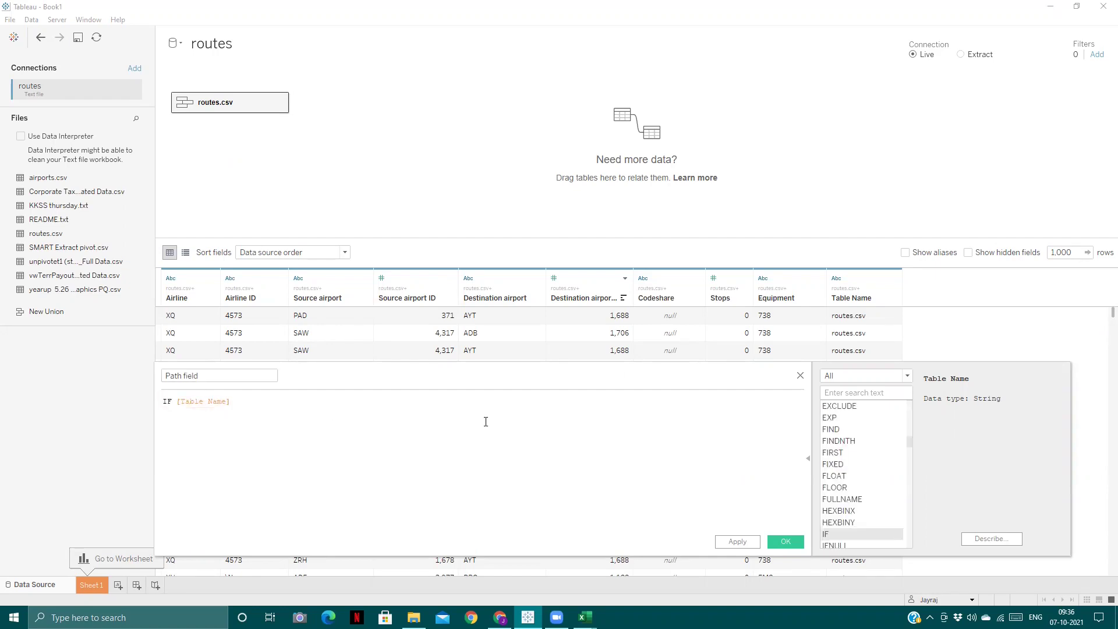
key("End")
type("righ")
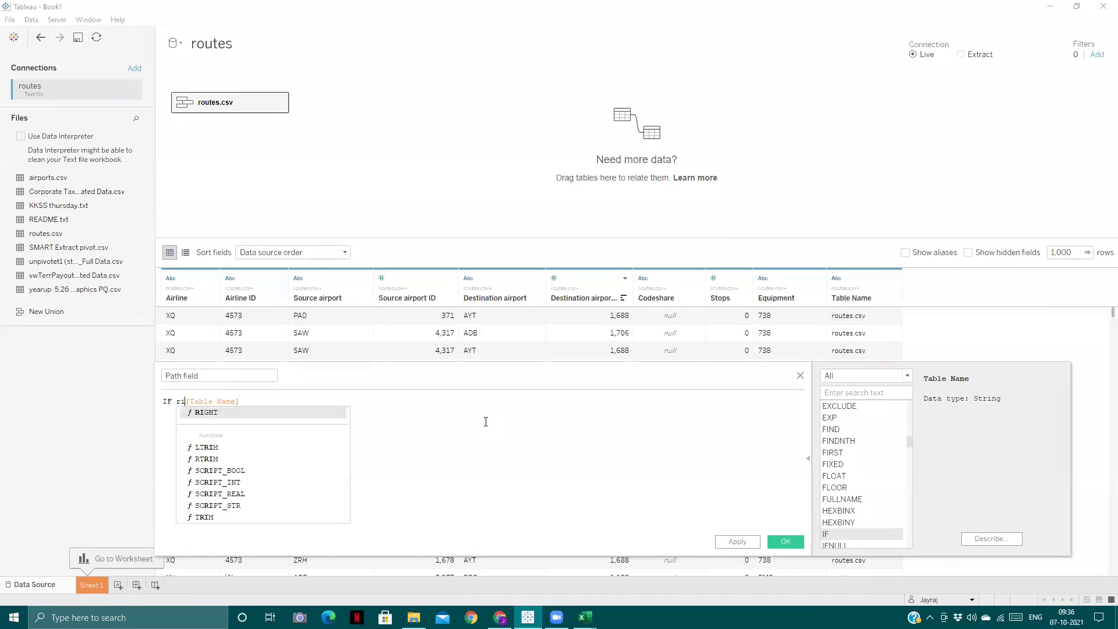
key("Return")
type(")")
key("BackSpace")
key("End")
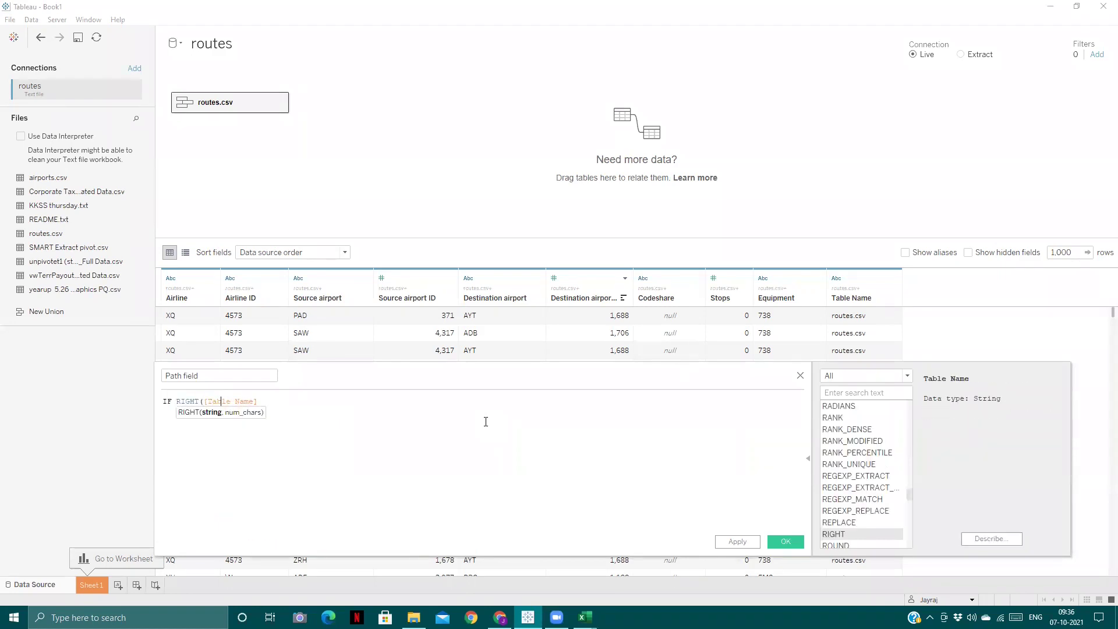
type(",1)==\"1\" THEN")
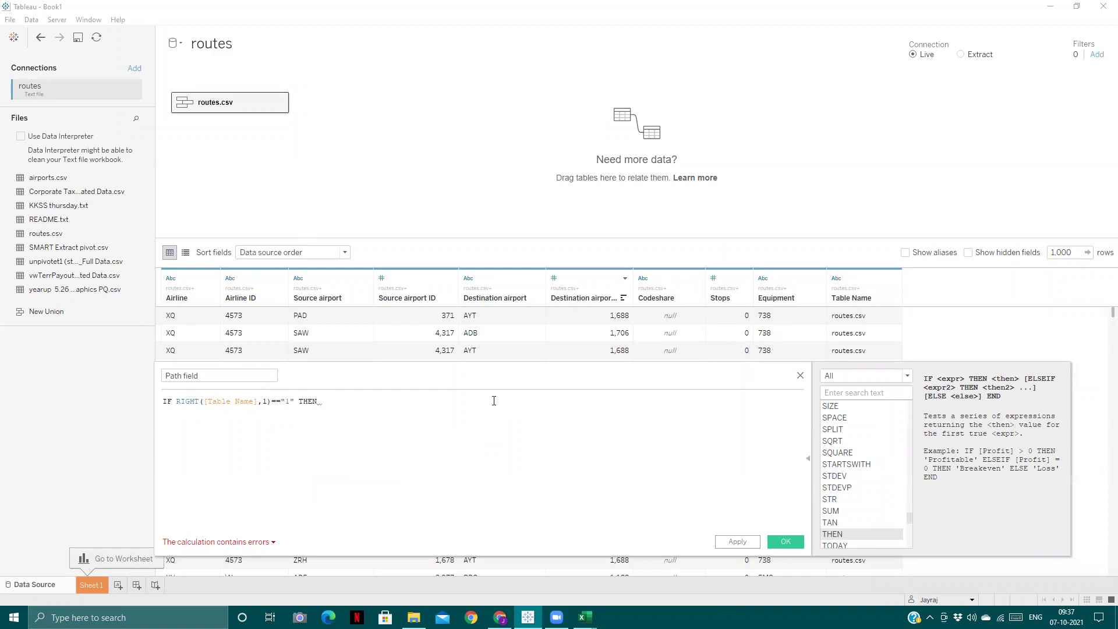
- Complete the Path field formula with 2 ELSE 1 END, apply it and close the calculation editor
type("2")
type(".")
type(" els")
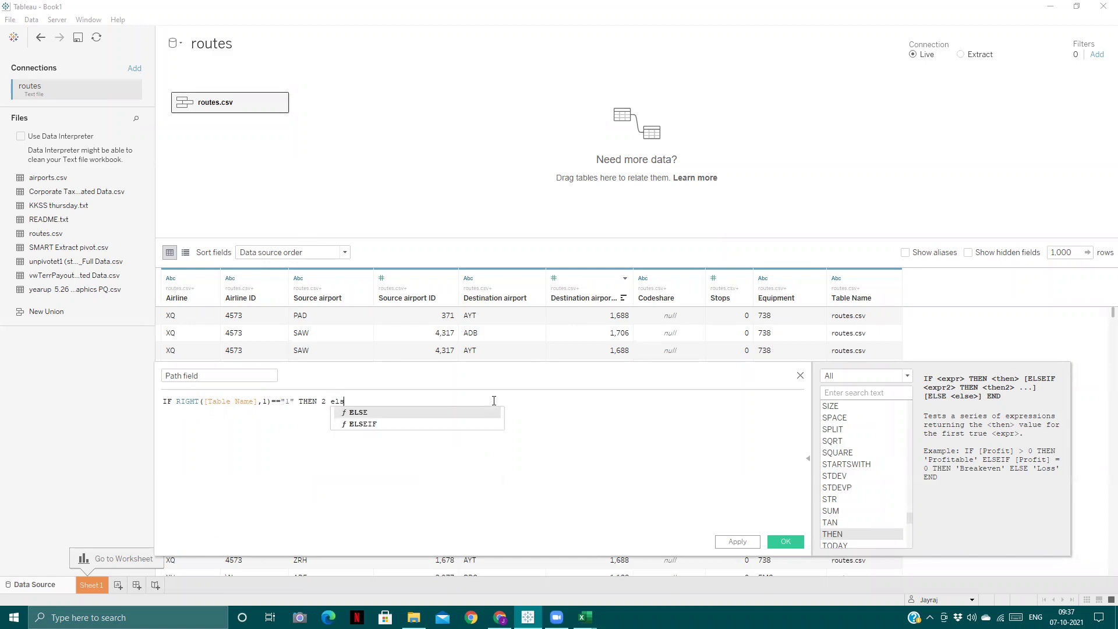
key("Return")
type("1 en")
key("Return")
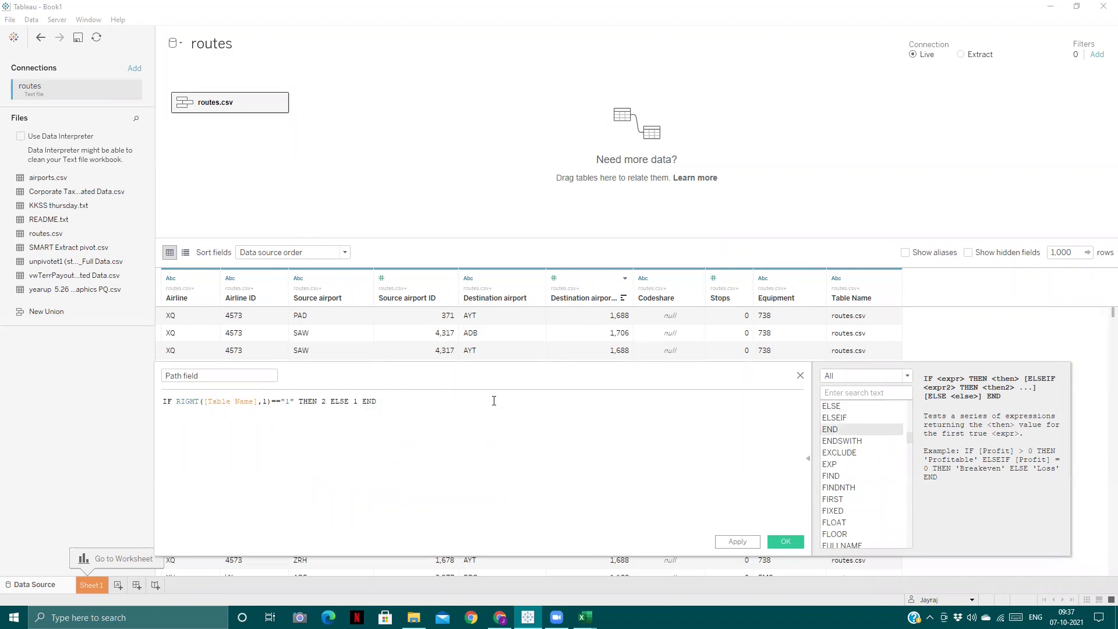
left_click(728, 542)
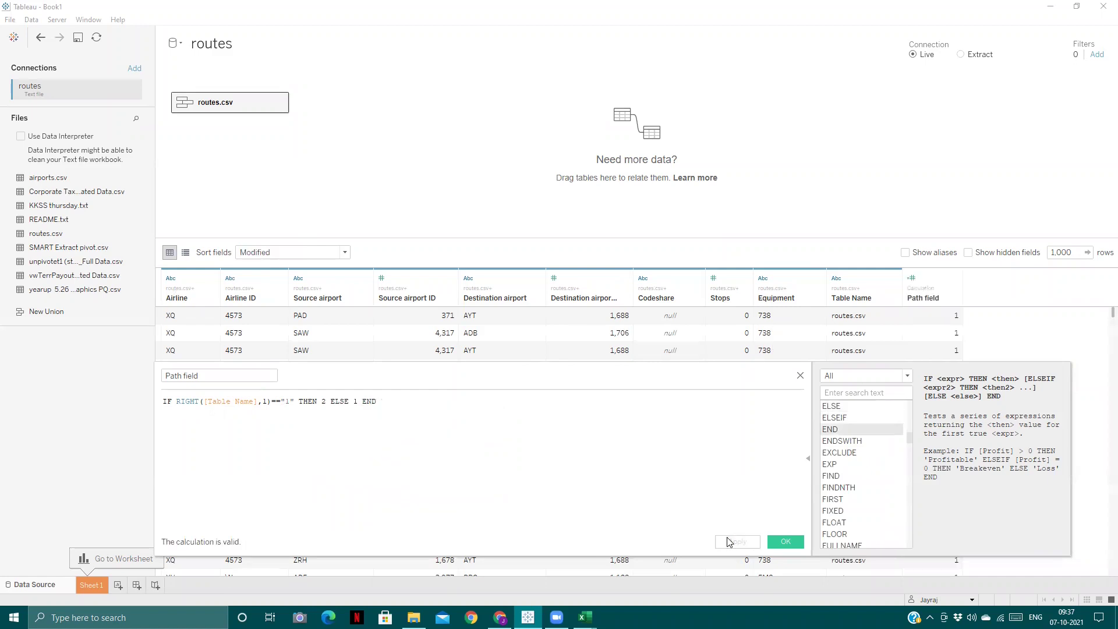
left_click(777, 541)
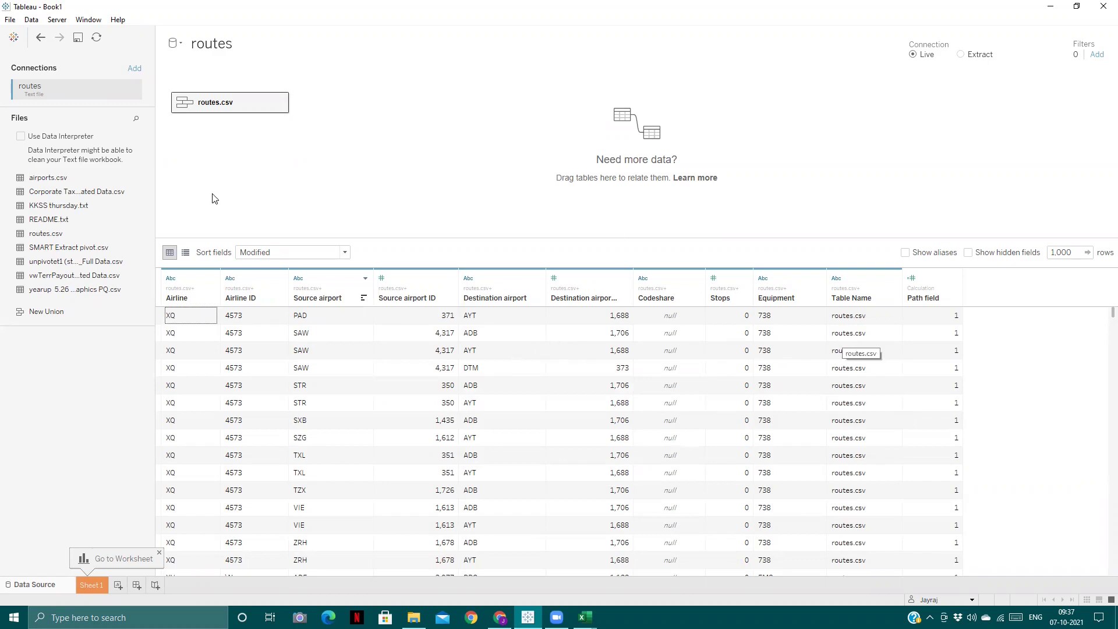
left_click(280, 104)
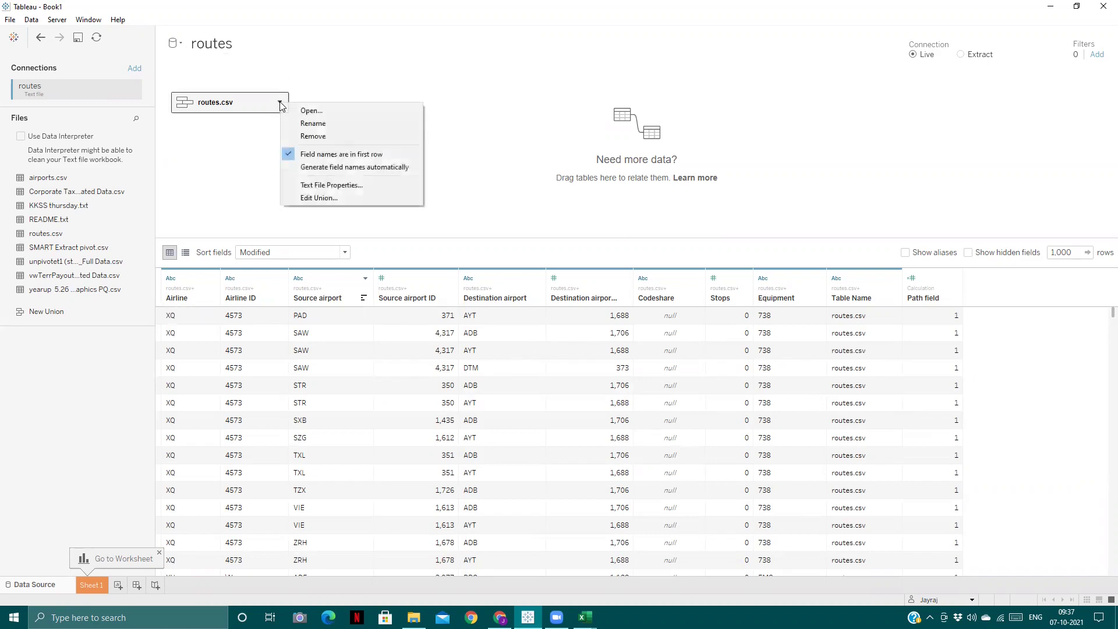
left_click(452, 103)
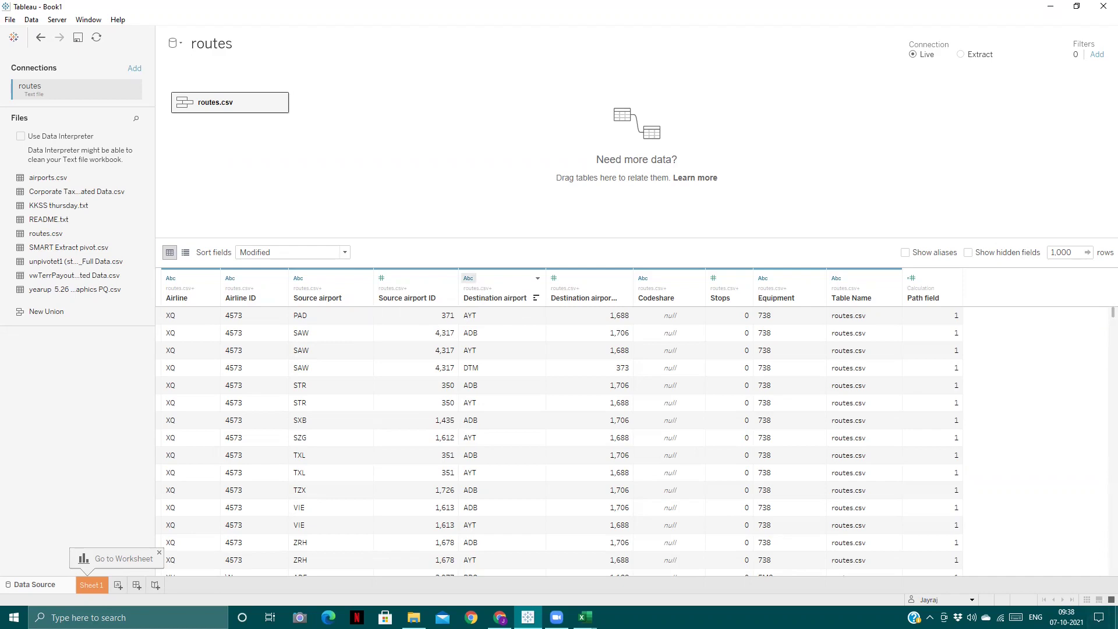
- Add the airports CSV file from the desktop as a second connection in the Tableau data source
left_click(1117, 623)
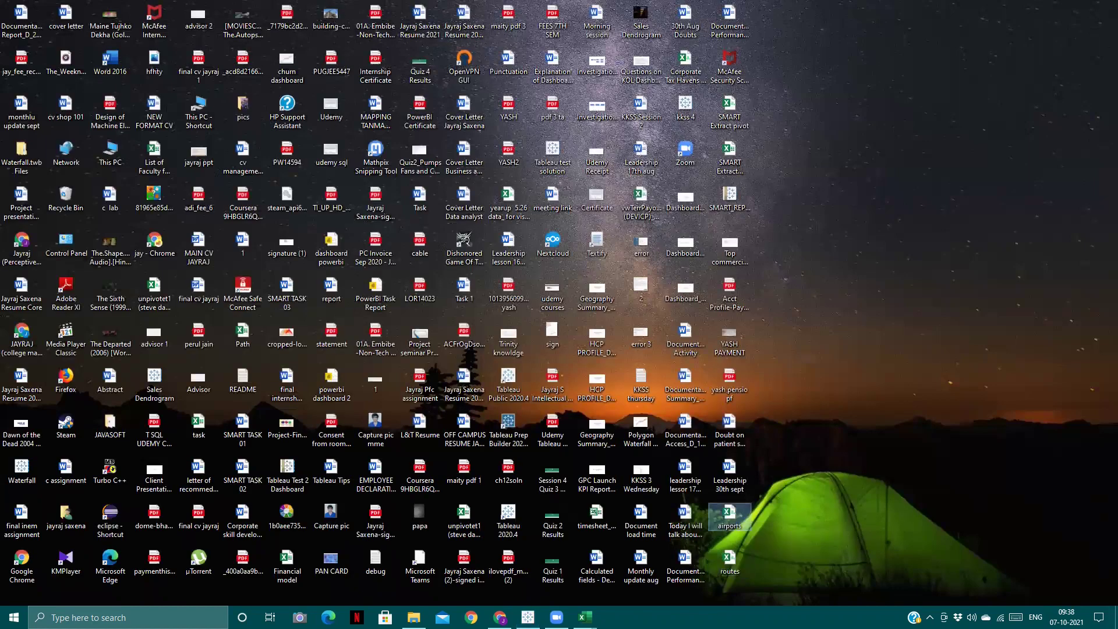
left_click_drag(729, 517, 527, 613)
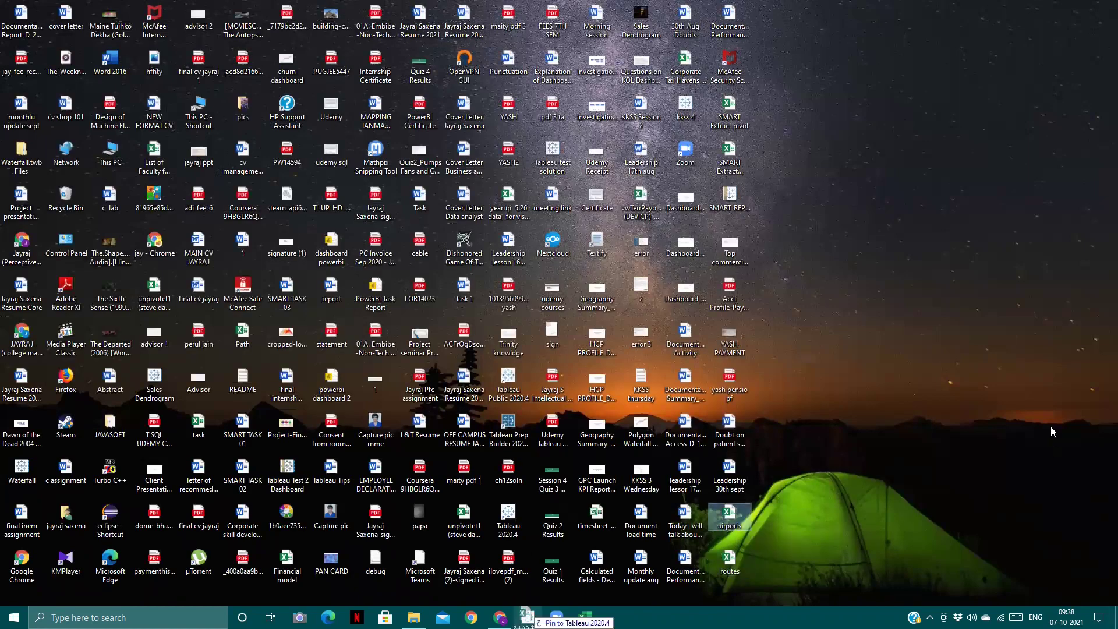
left_click_drag(1052, 430, 1014, 402)
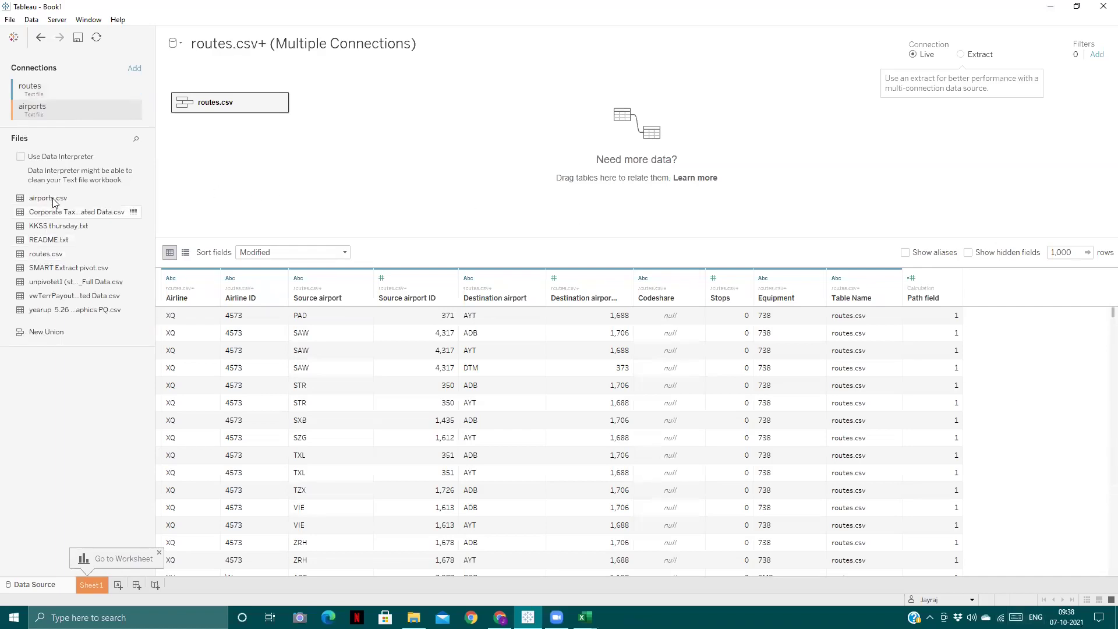
left_click_drag(53, 202, 359, 114)
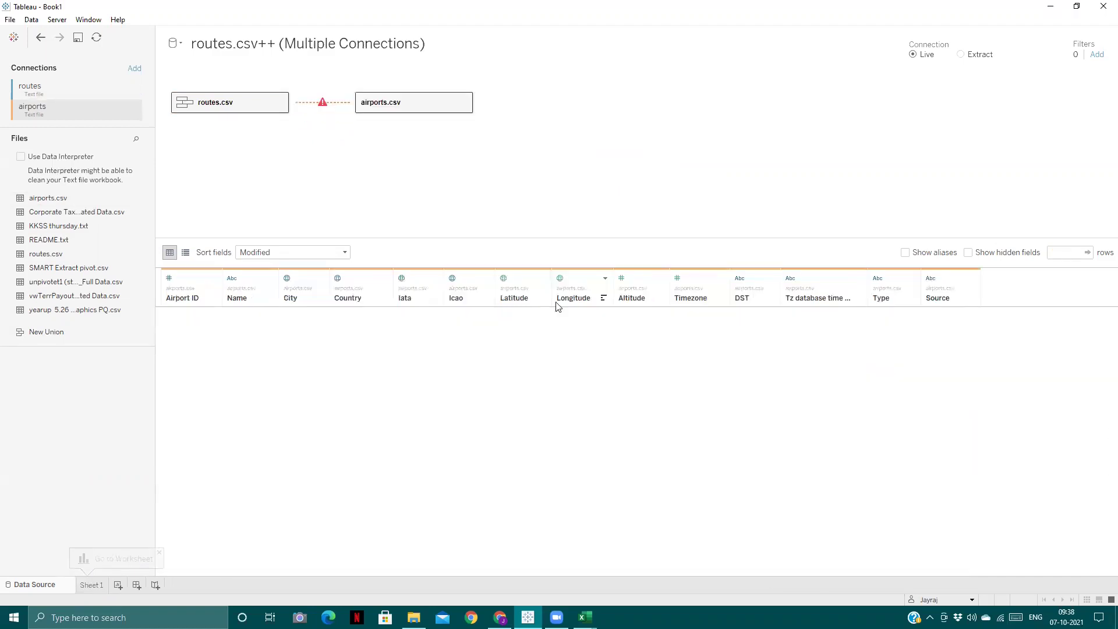
left_click(324, 105)
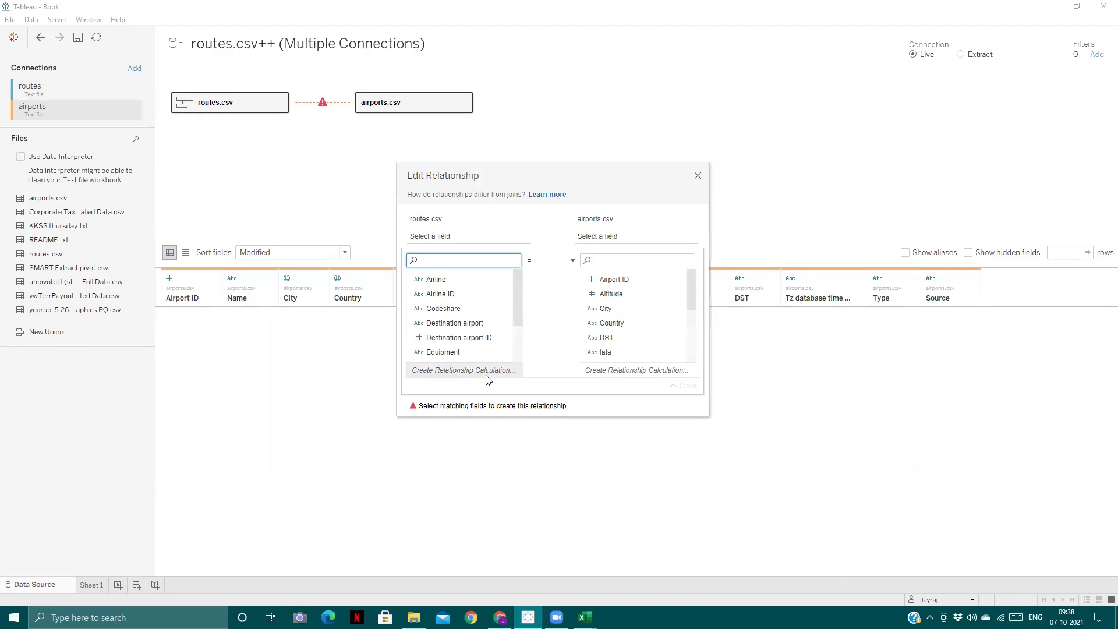
left_click(698, 175)
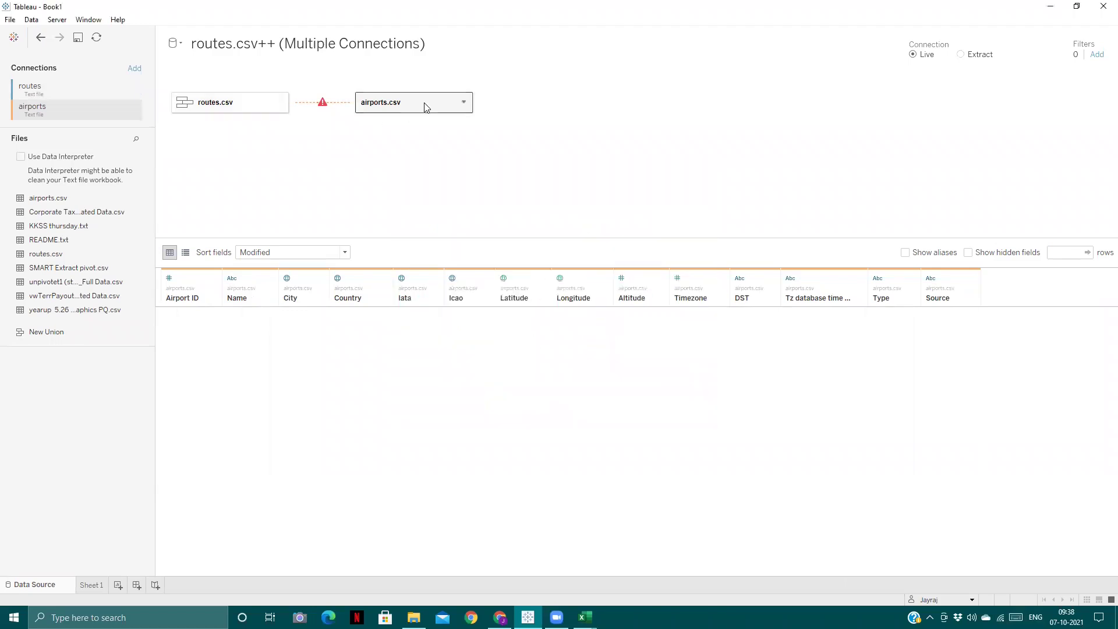
left_click(466, 103)
left_click(504, 131)
- Open the routes.csv table's physical layer and place airports.csv beside the route union as an inner join
left_click(280, 103)
left_click(231, 185)
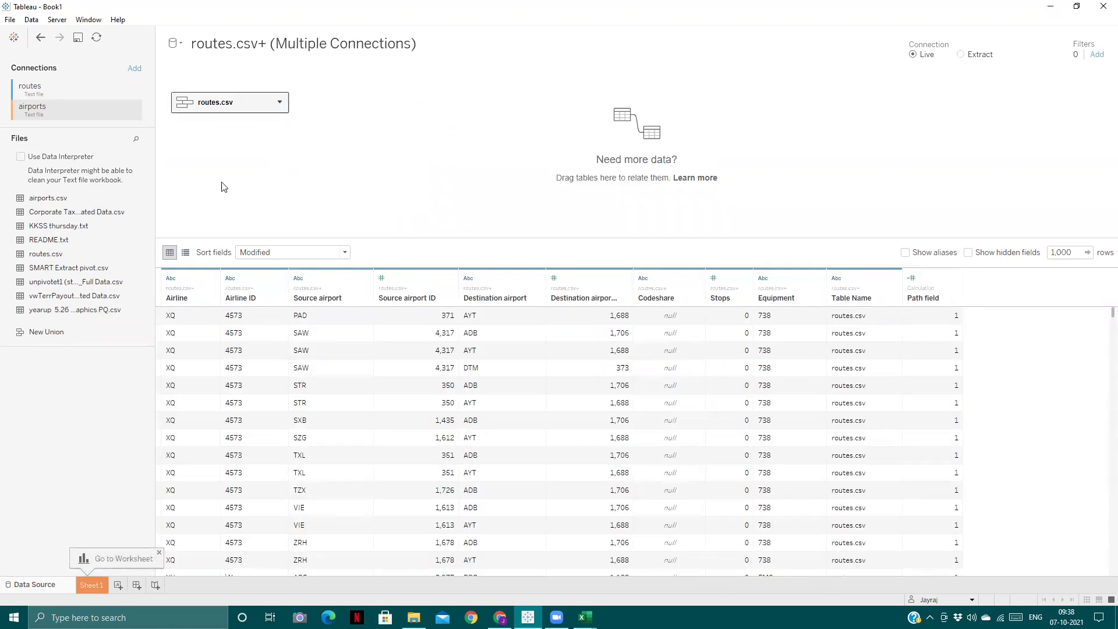
left_click_drag(70, 198, 355, 122)
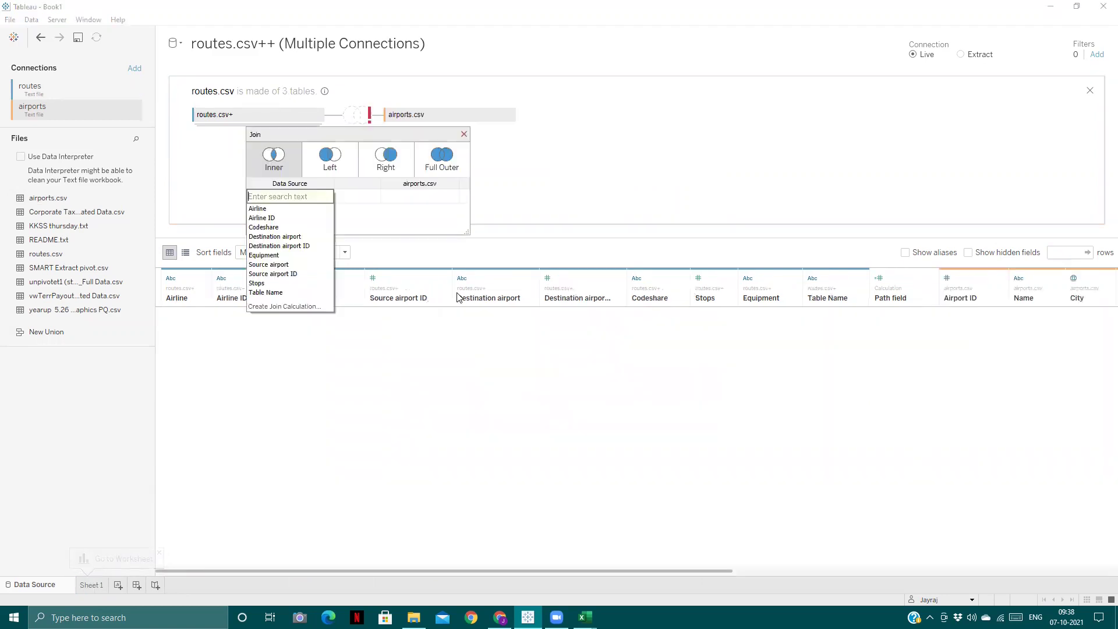
- Create a join calculation on the routes side that begins IF RIGHT([Table Name],1)=="1" THEN
left_click(294, 312)
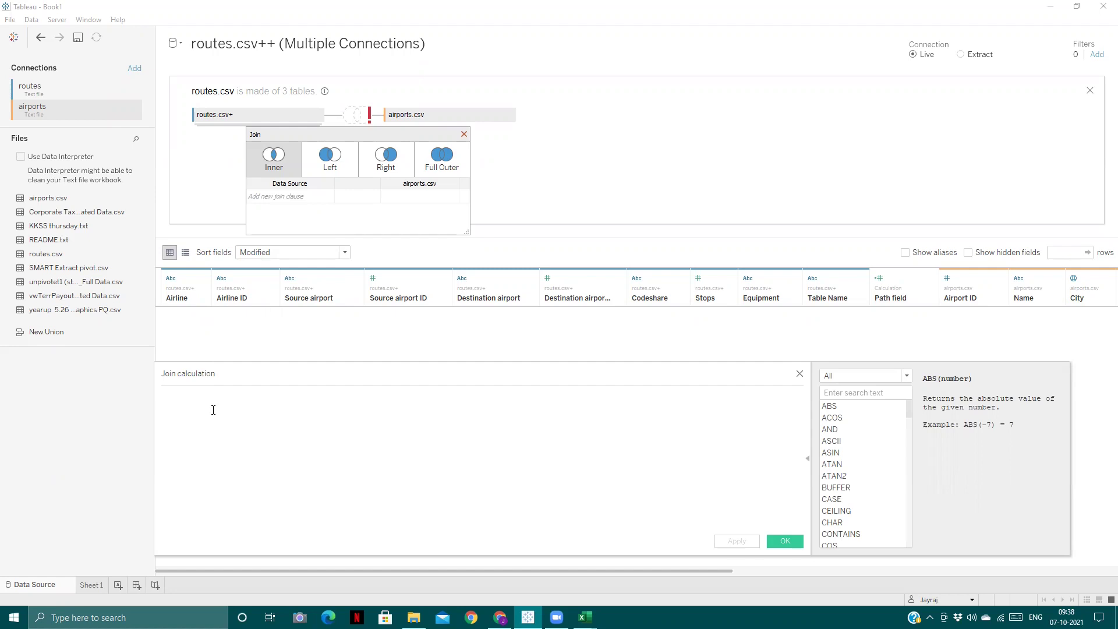
type("if")
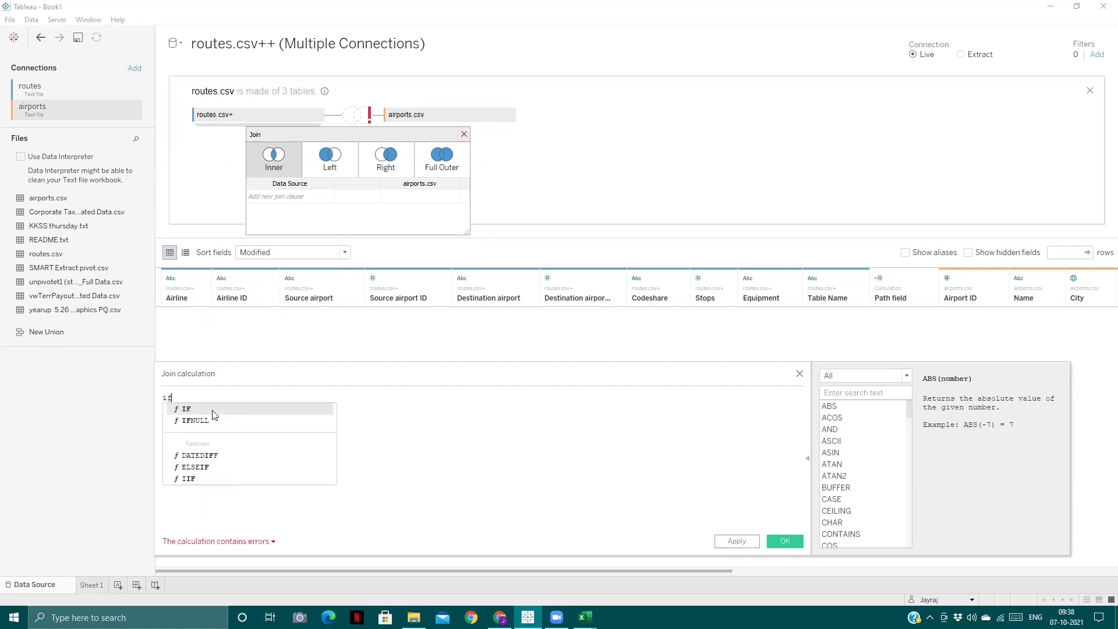
left_click(213, 410)
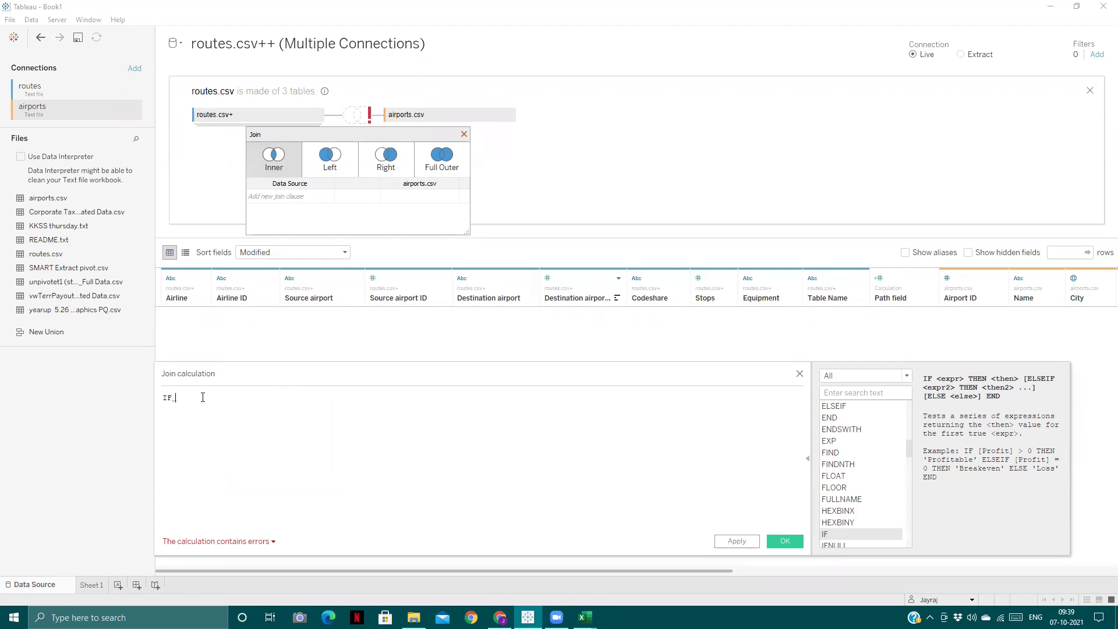
type("righ")
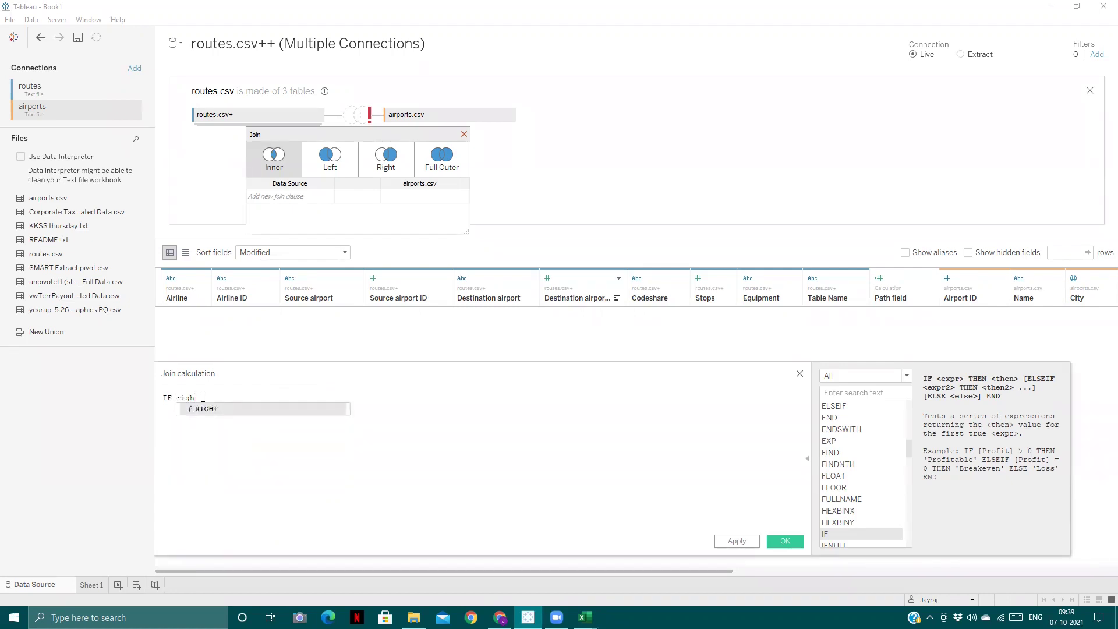
key("Return")
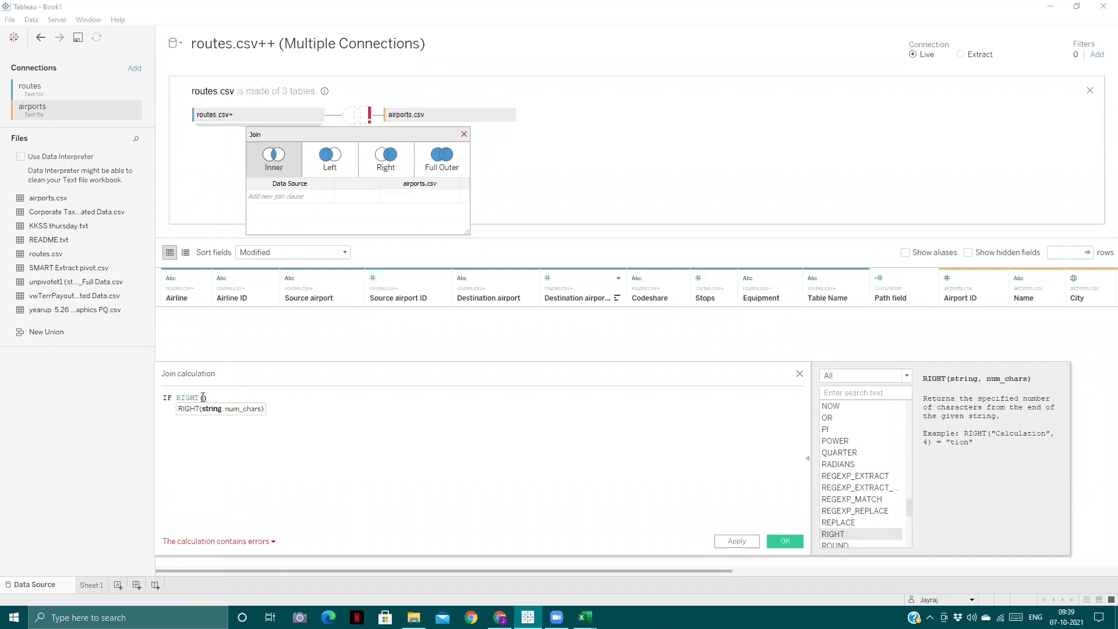
type("table")
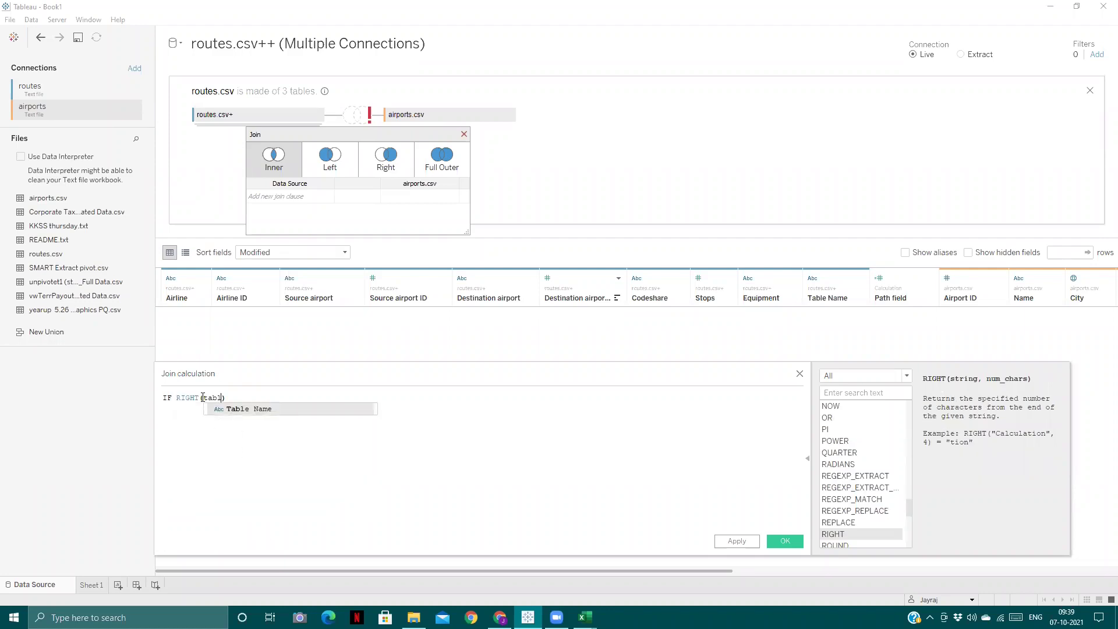
key("Return")
type(",1")
key("Right")
type("==\"1\"")
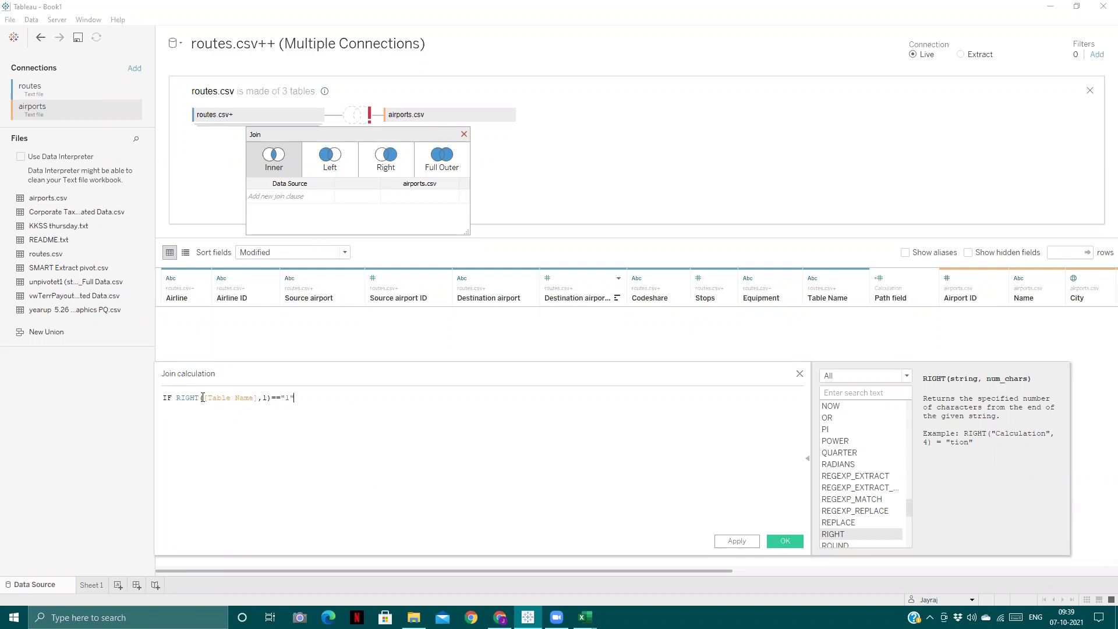
type(" THEN")
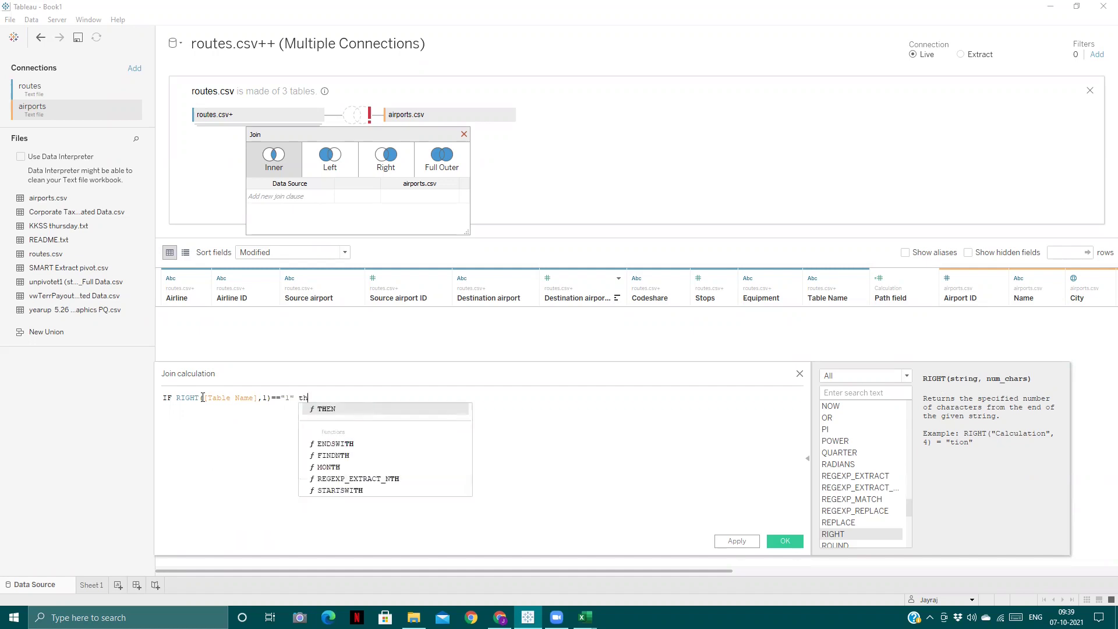
- Complete the join calculation with [Destination airport ID] ELSE [Source airport ID] END, apply it and close the editor
type(" dest")
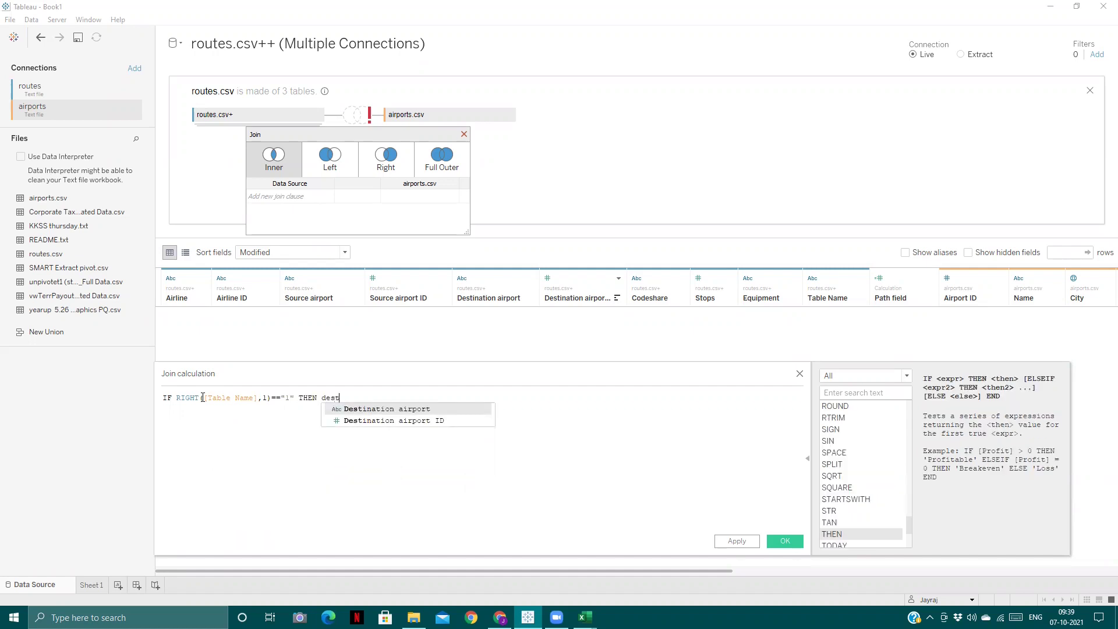
key("Down")
key("Return")
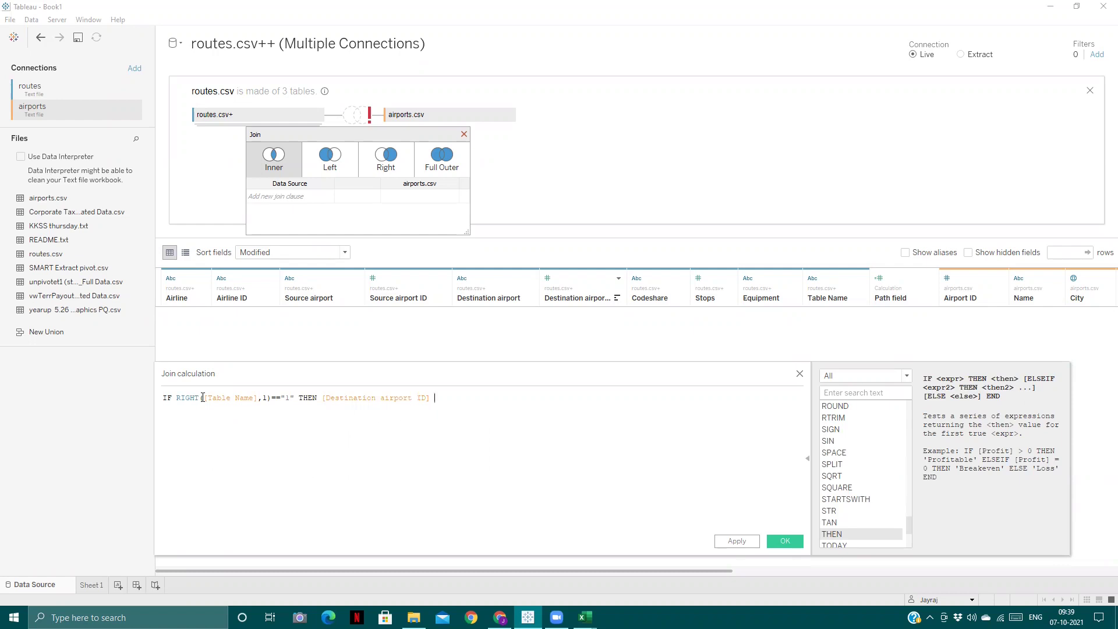
type("els")
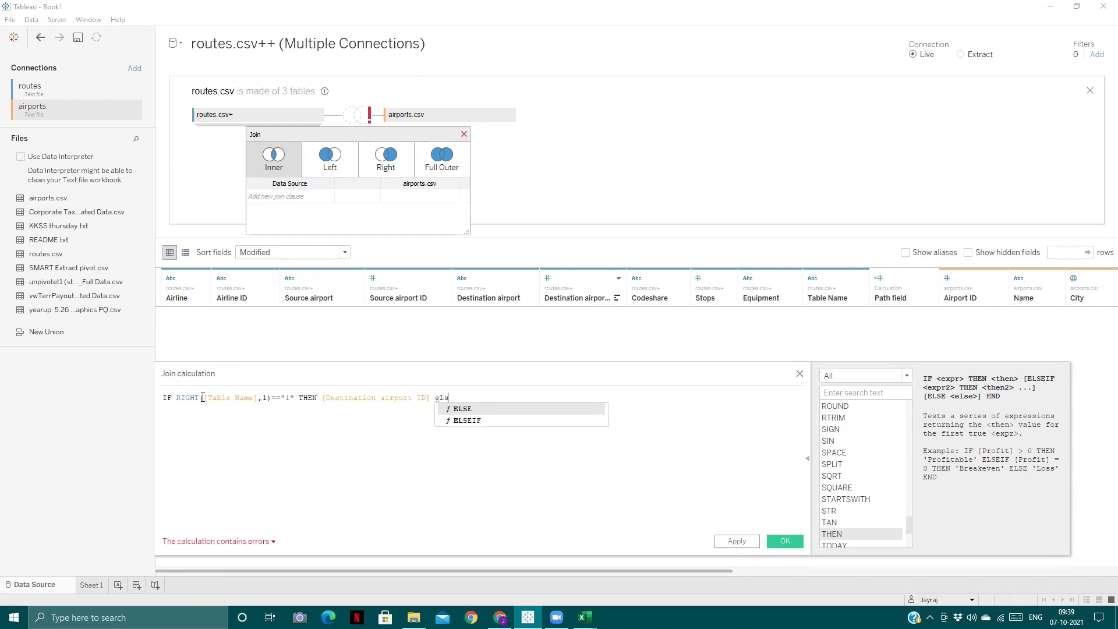
key("Return")
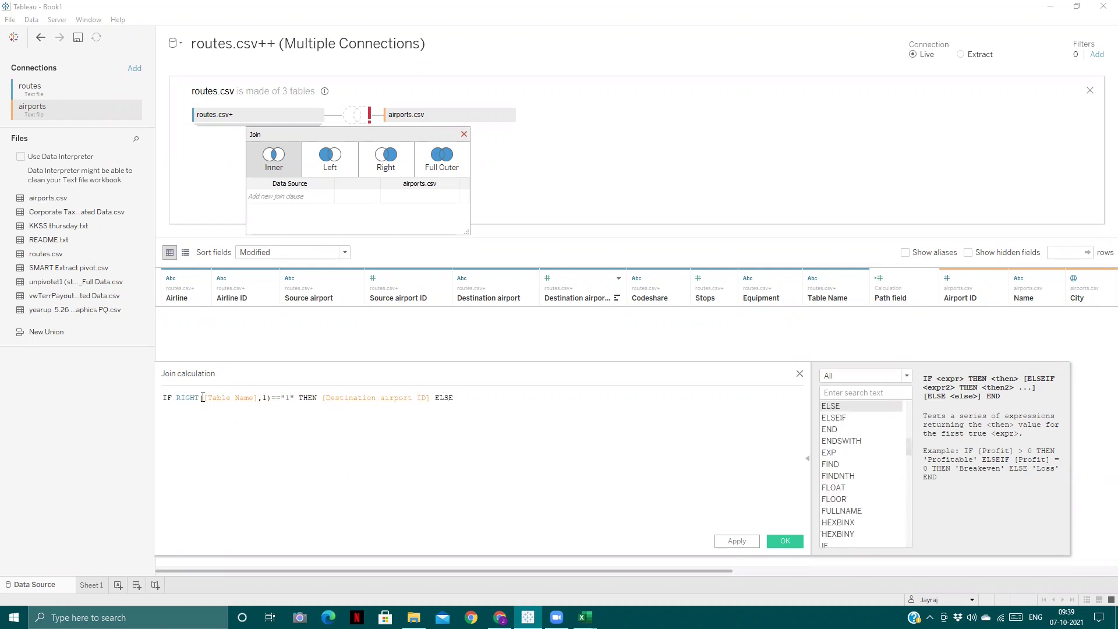
type("sourc")
key("Down")
key("Return")
type("en")
key("Return")
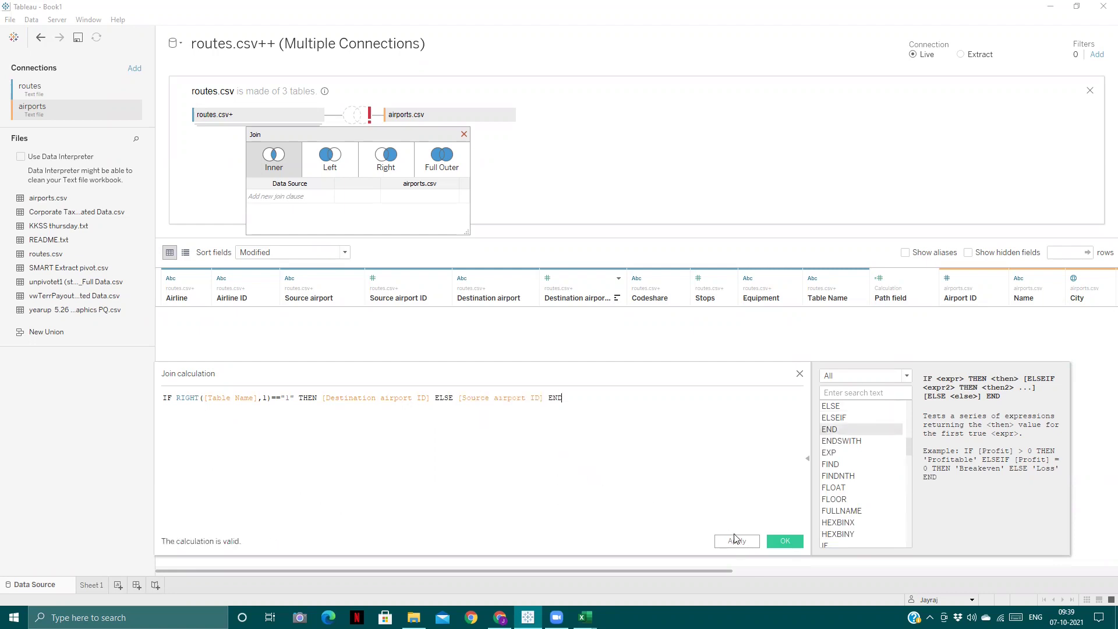
left_click(756, 542)
left_click(786, 539)
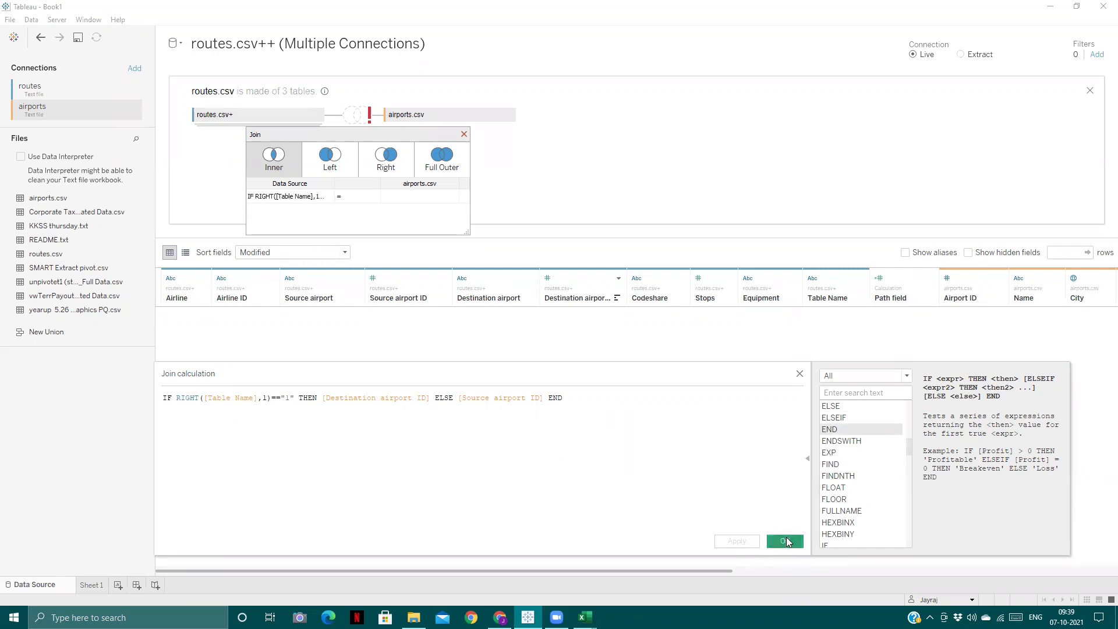
- Match the join calculation to Airport ID from airports.csv and close the join settings
left_click(437, 197)
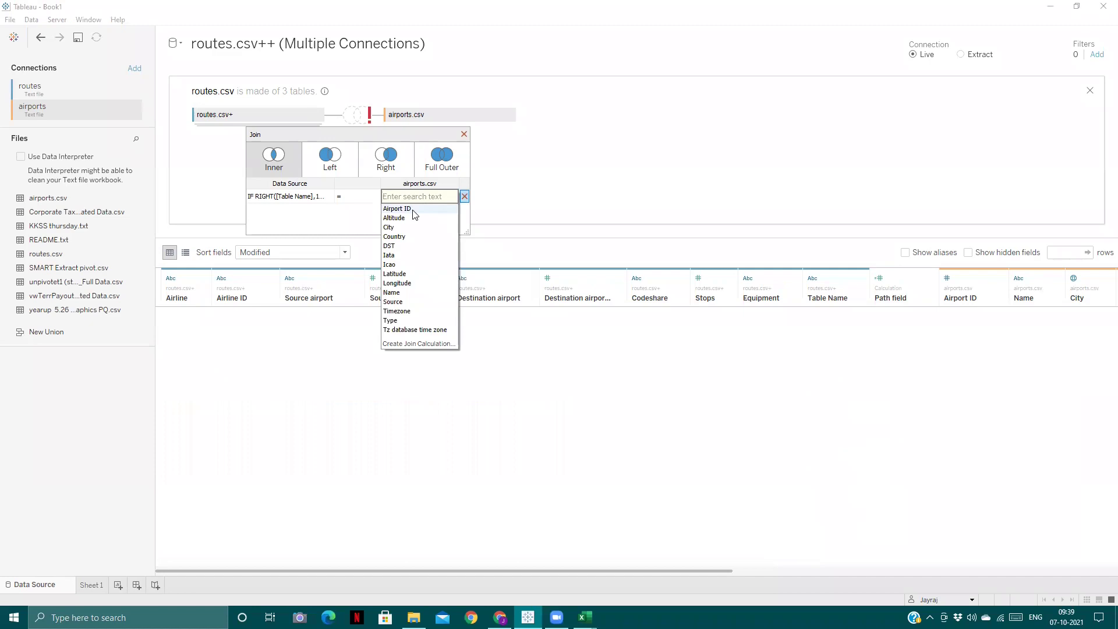
left_click(414, 209)
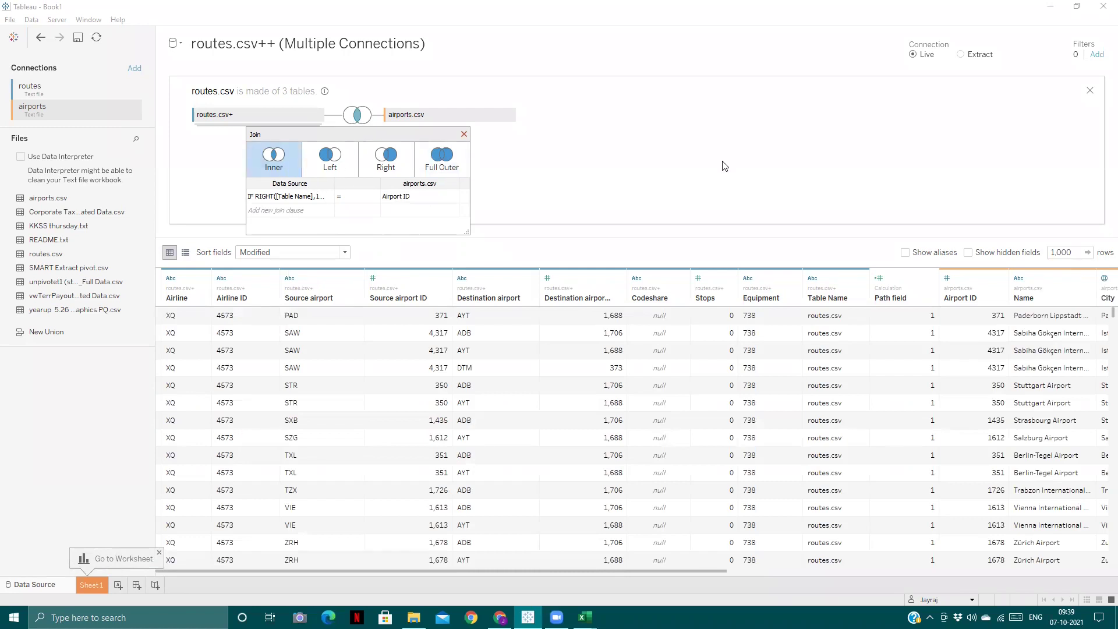
left_click(465, 134)
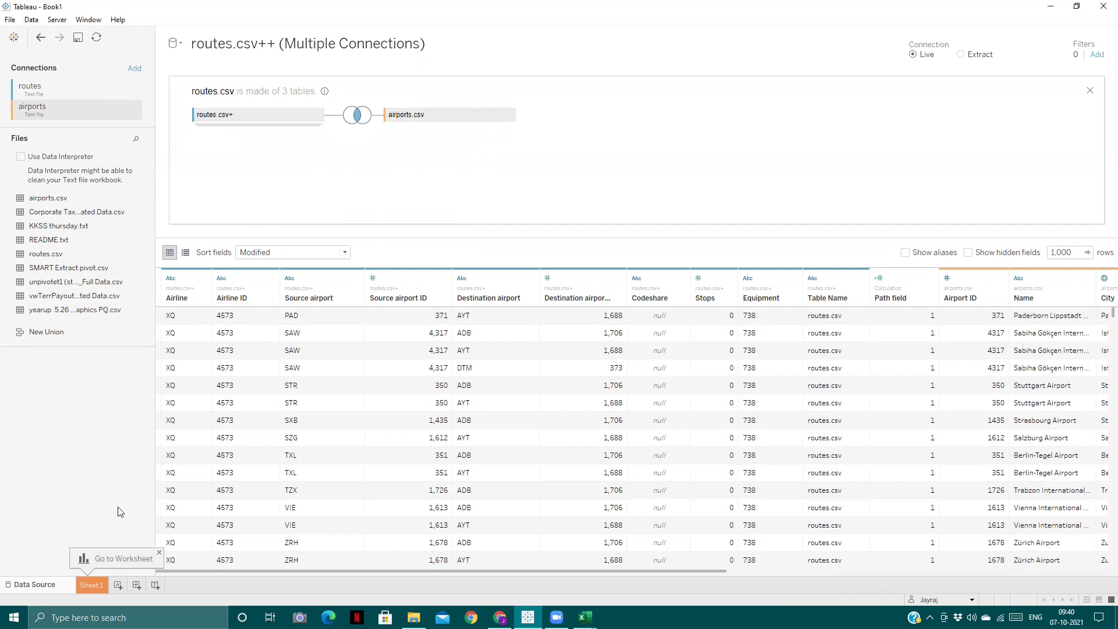
- On Sheet 1, build a map with the airports' Longitude on columns and Latitude on rows
left_click(91, 585)
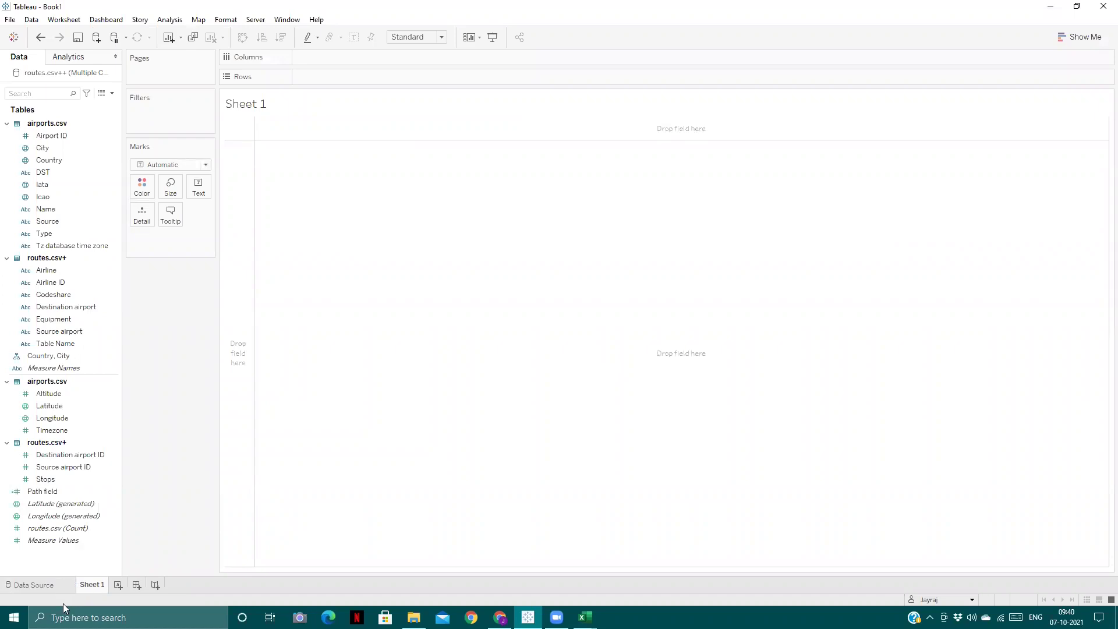
left_click(48, 407)
left_click(55, 419)
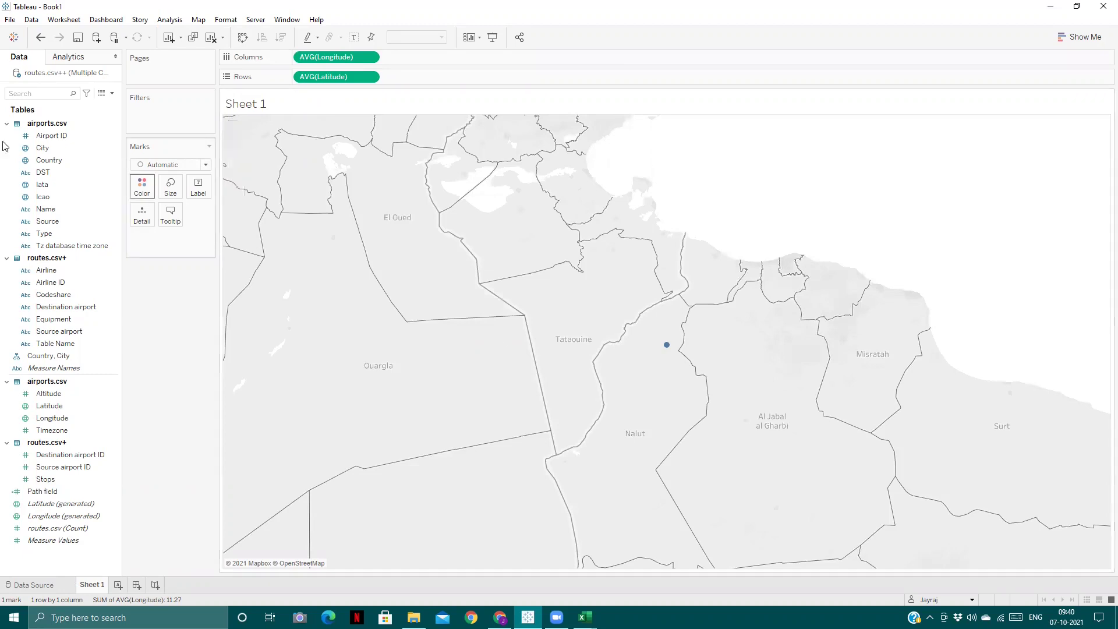
left_click_drag(40, 186, 143, 212)
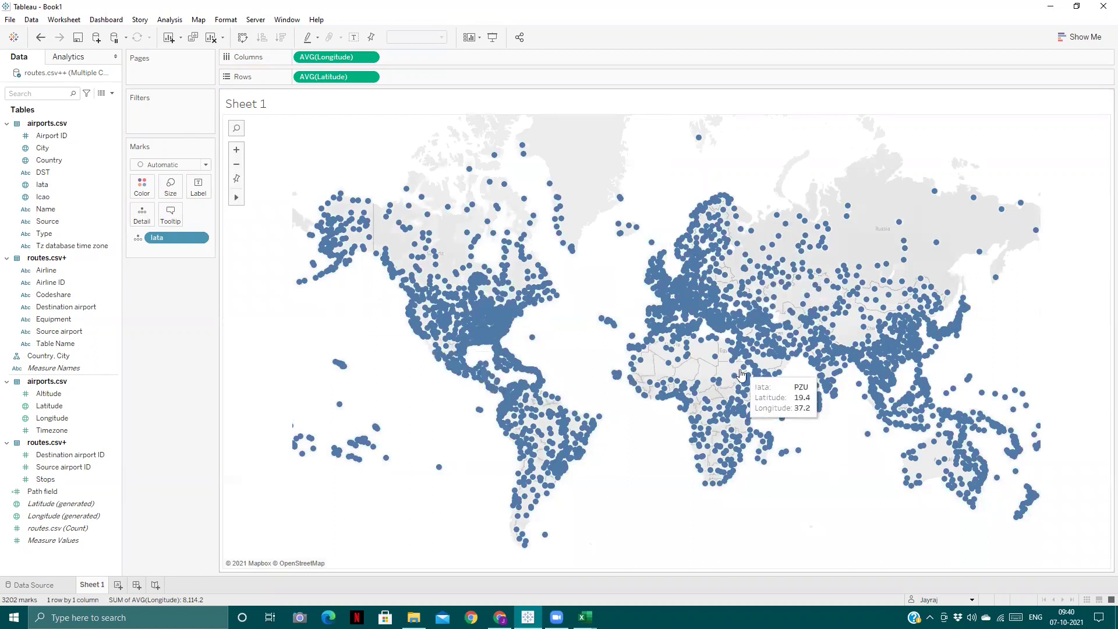
mouse_move(710, 286)
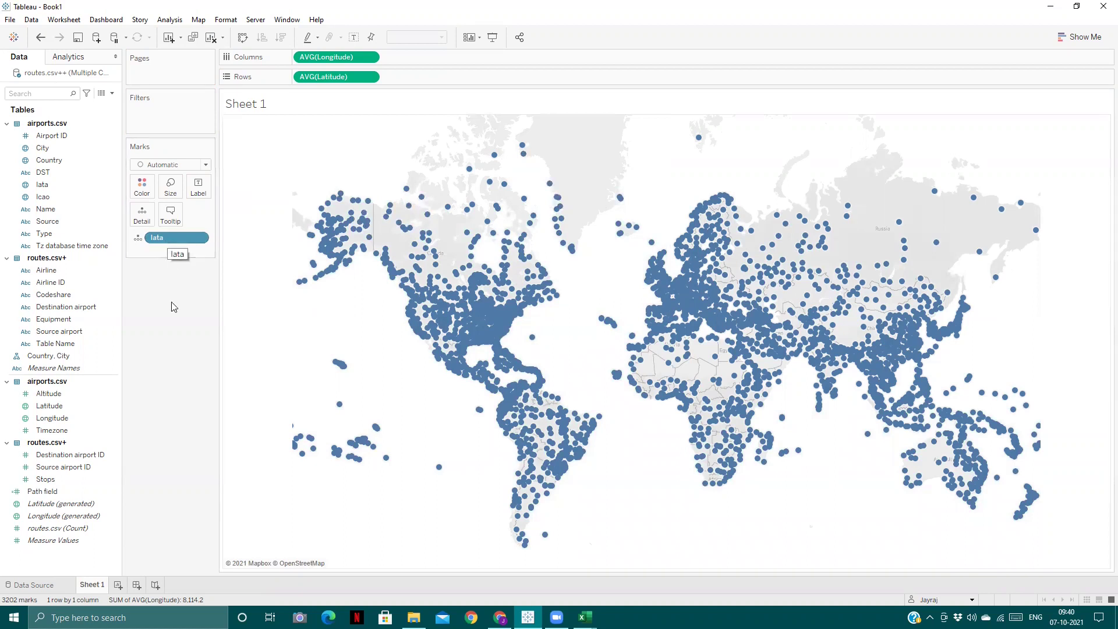
left_click_drag(167, 237, 165, 325)
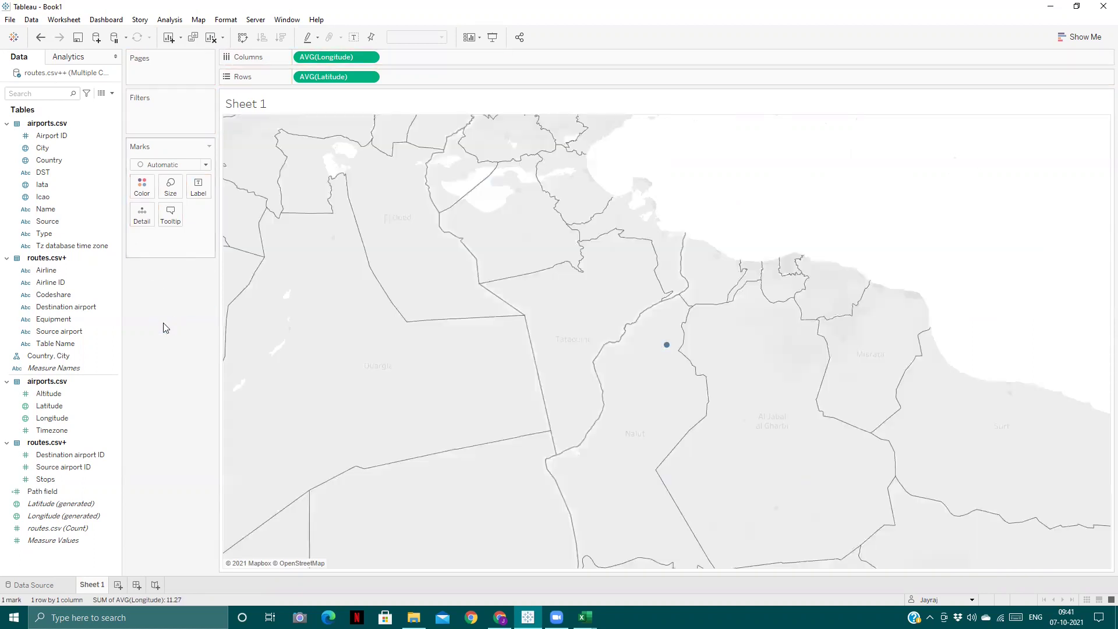
- Add Destination airport and Source airport as detail on the map and change the mark type to Line
left_click(62, 336)
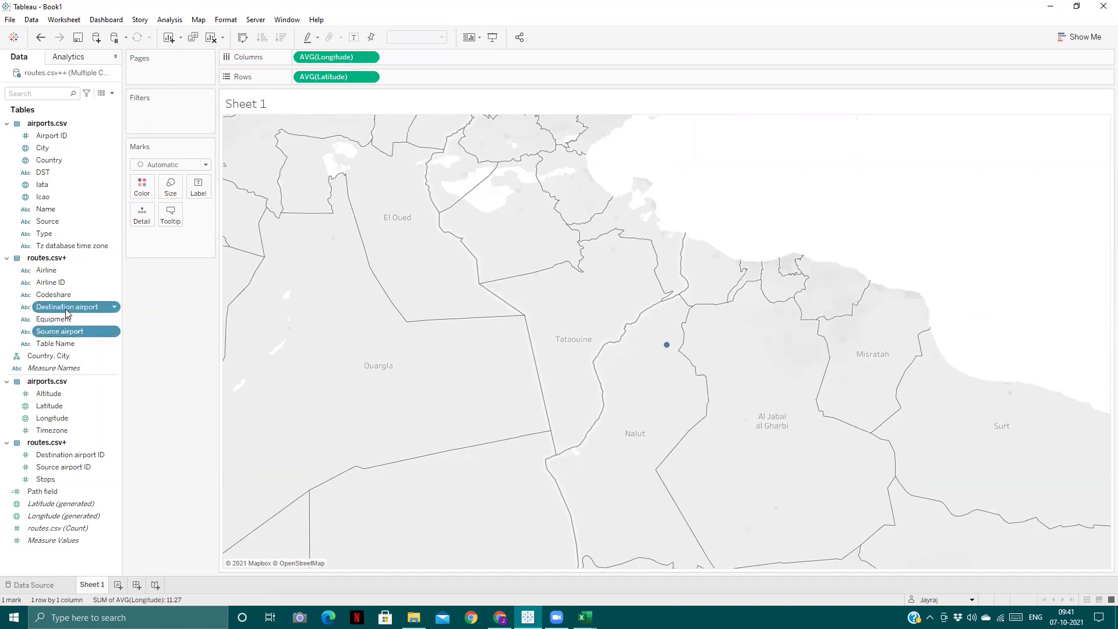
left_click_drag(63, 333, 141, 217)
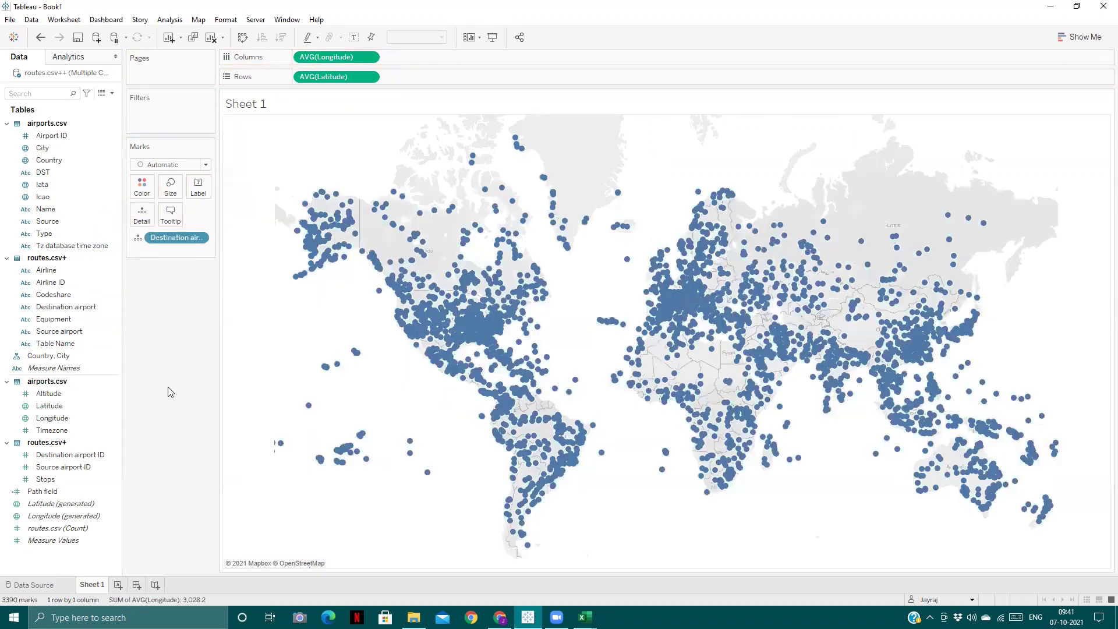
left_click(64, 332)
left_click_drag(65, 332, 142, 208)
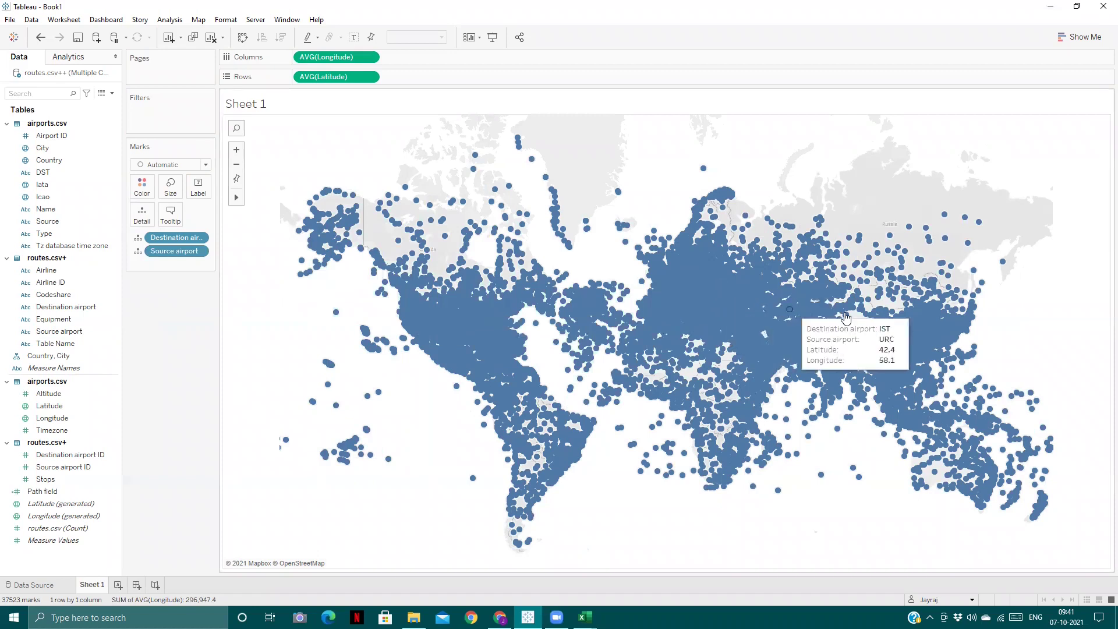
left_click(191, 166)
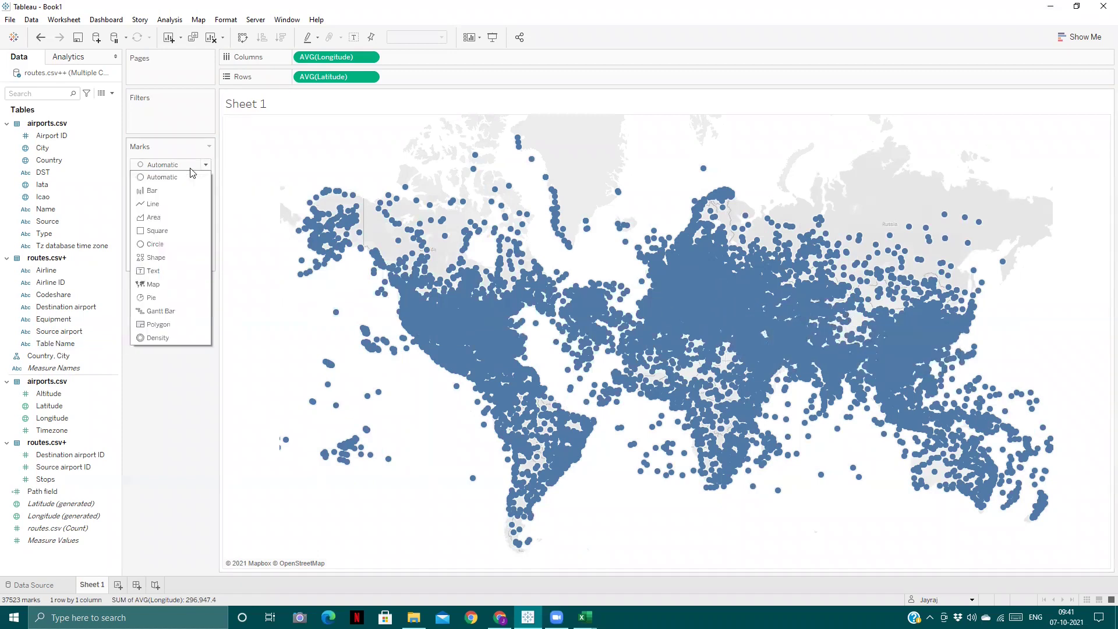
left_click(164, 204)
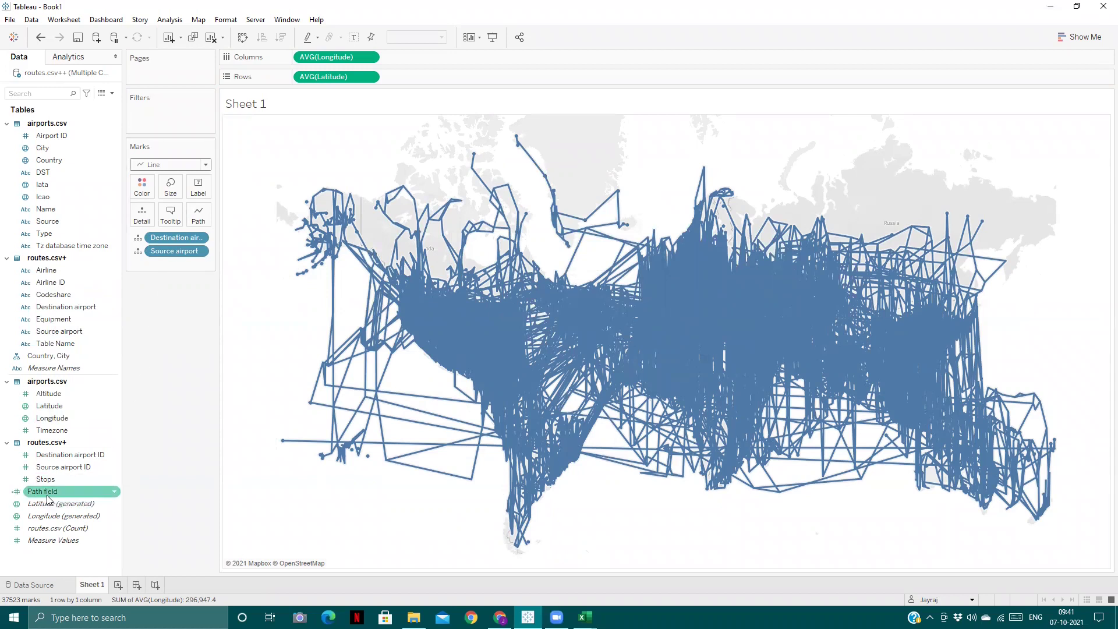
- Use Path field as a dimension defining the line path on the map, and make the route lines thinner
left_click_drag(48, 499, 602, 469)
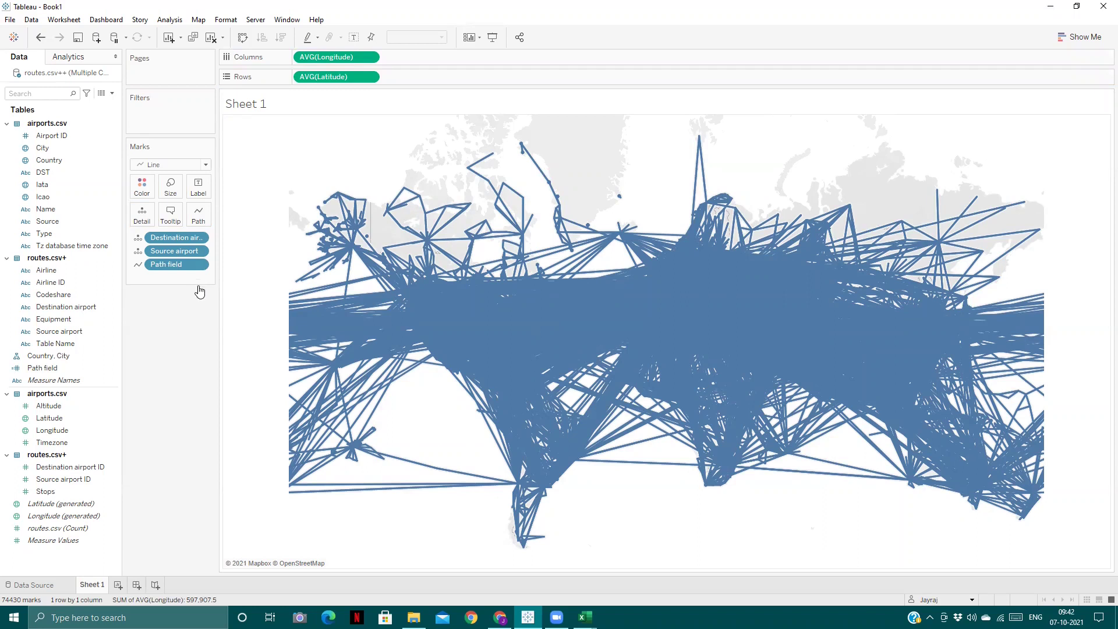
left_click(171, 190)
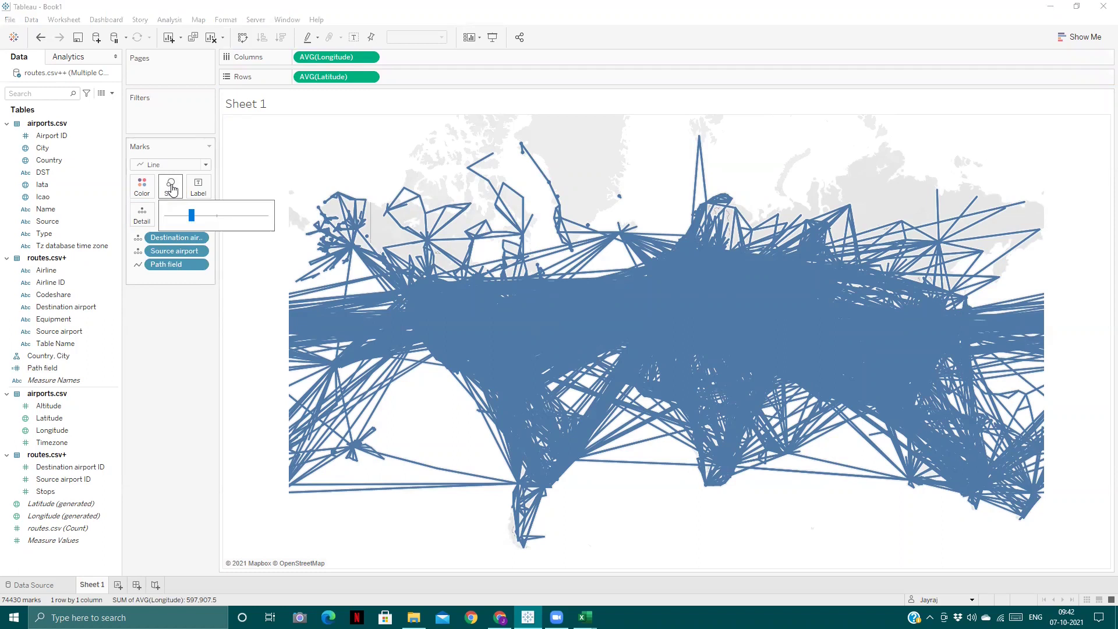
left_click(173, 216)
- Set the opacity of the route lines to 10%
left_click(140, 188)
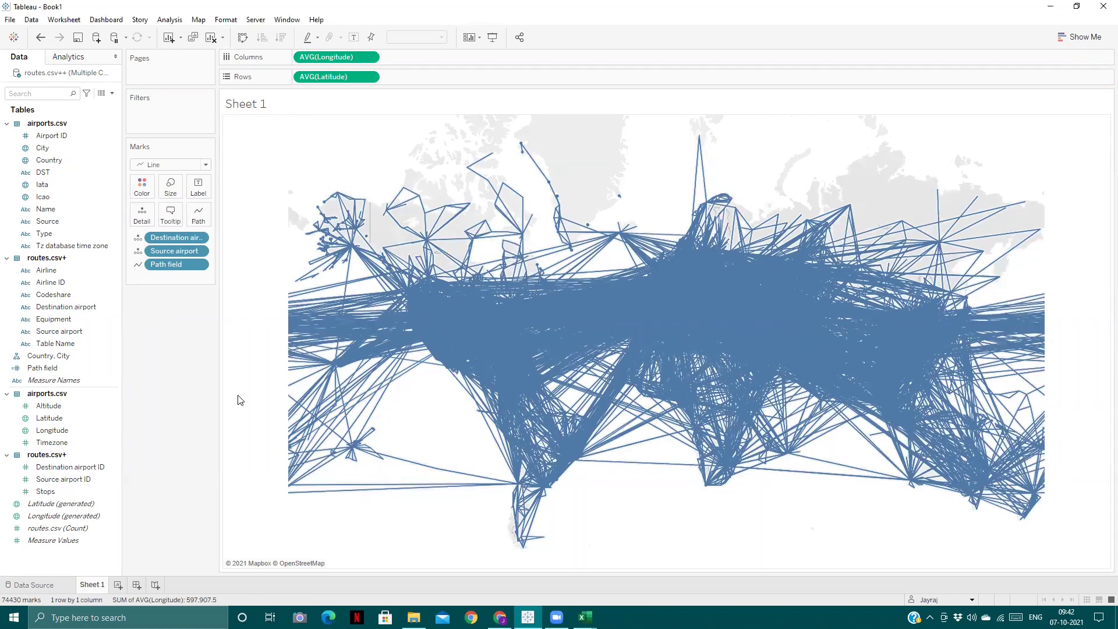
left_click(216, 323)
key("Delete")
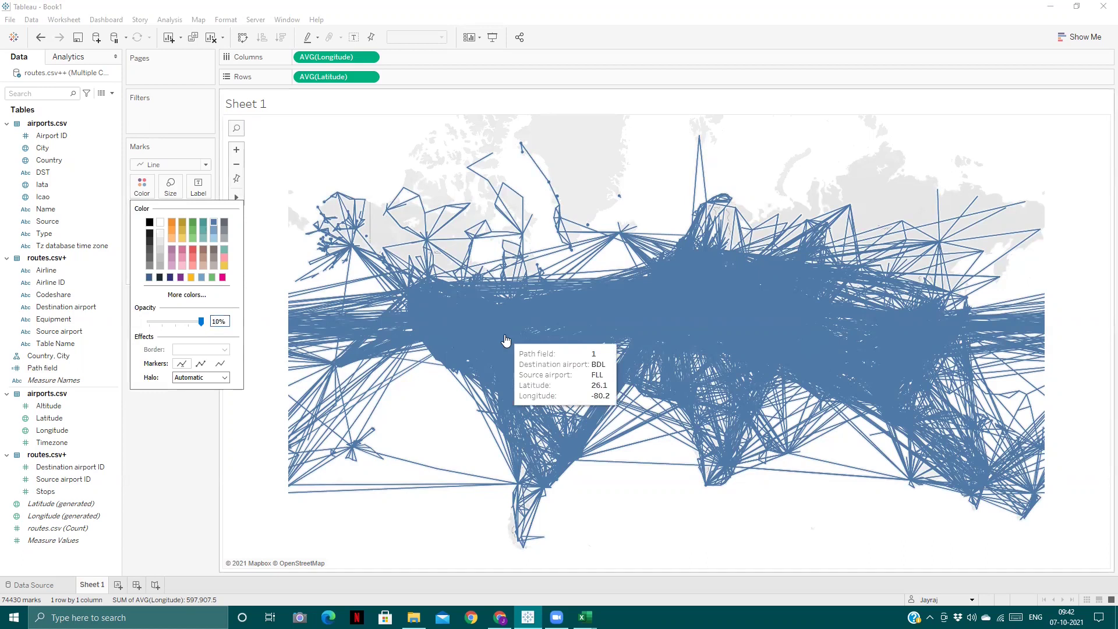
key("Return")
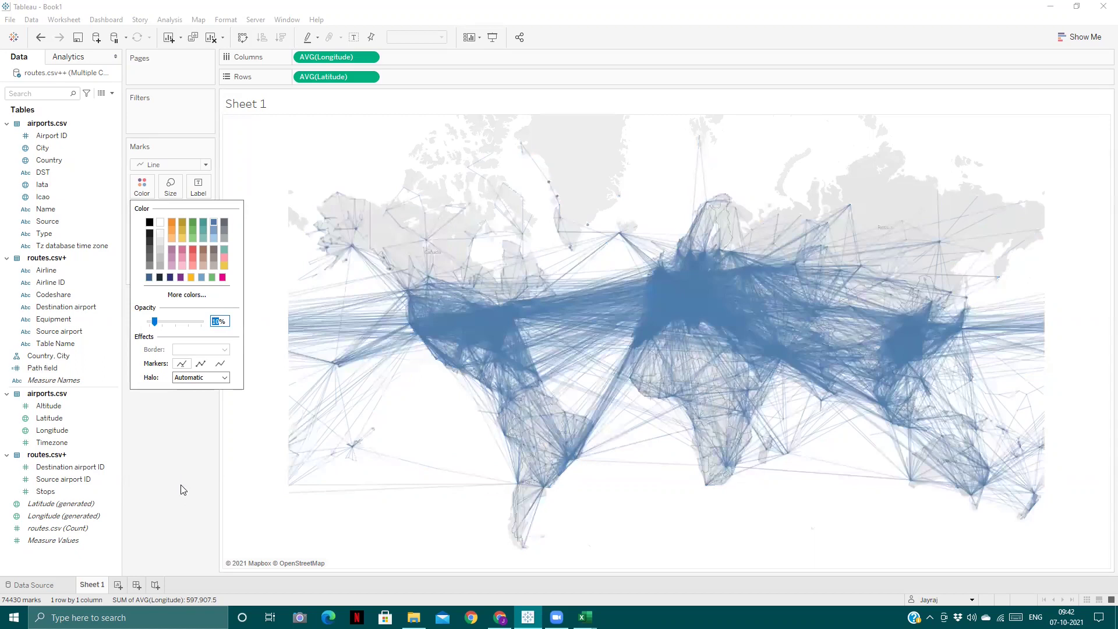
left_click(182, 489)
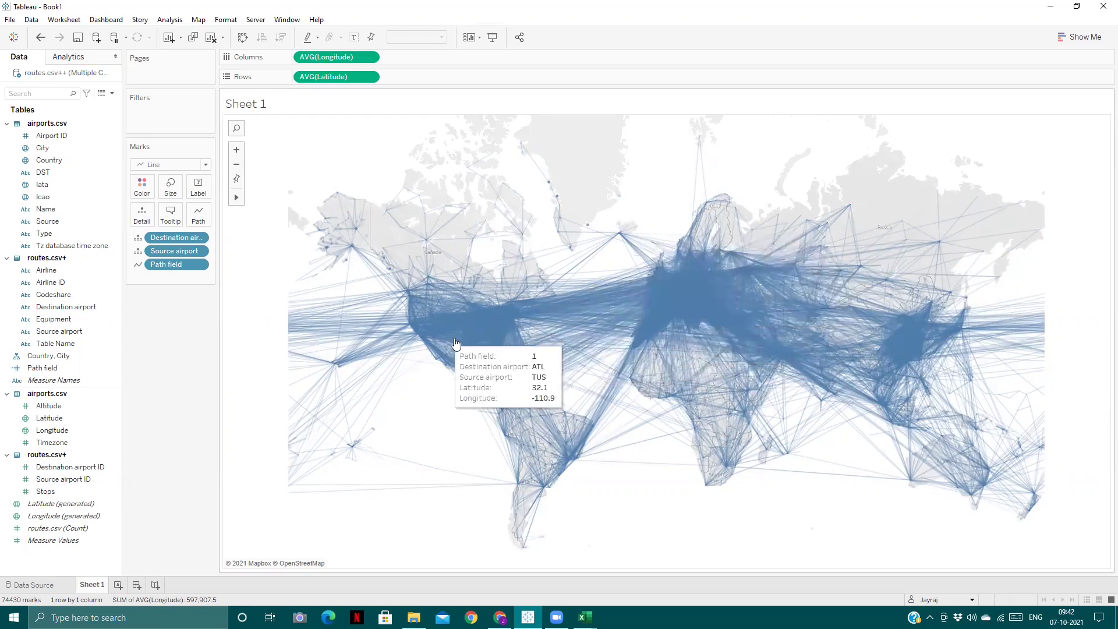
- Show a filter for Airline from routes.csv and display it as a multiple values dropdown
left_click(51, 136)
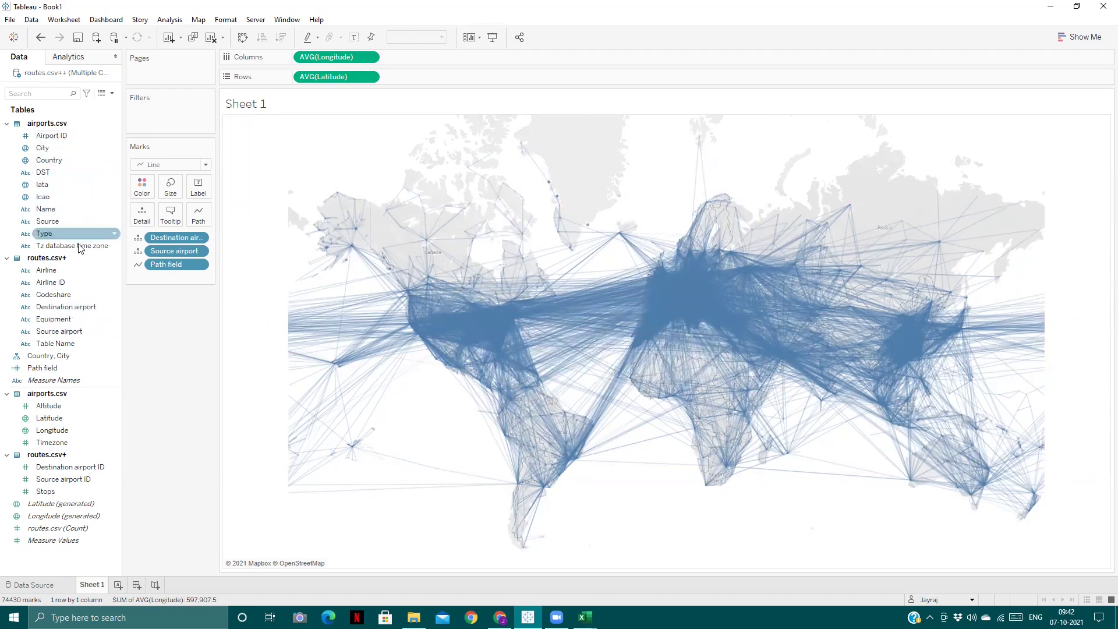
right_click(116, 271)
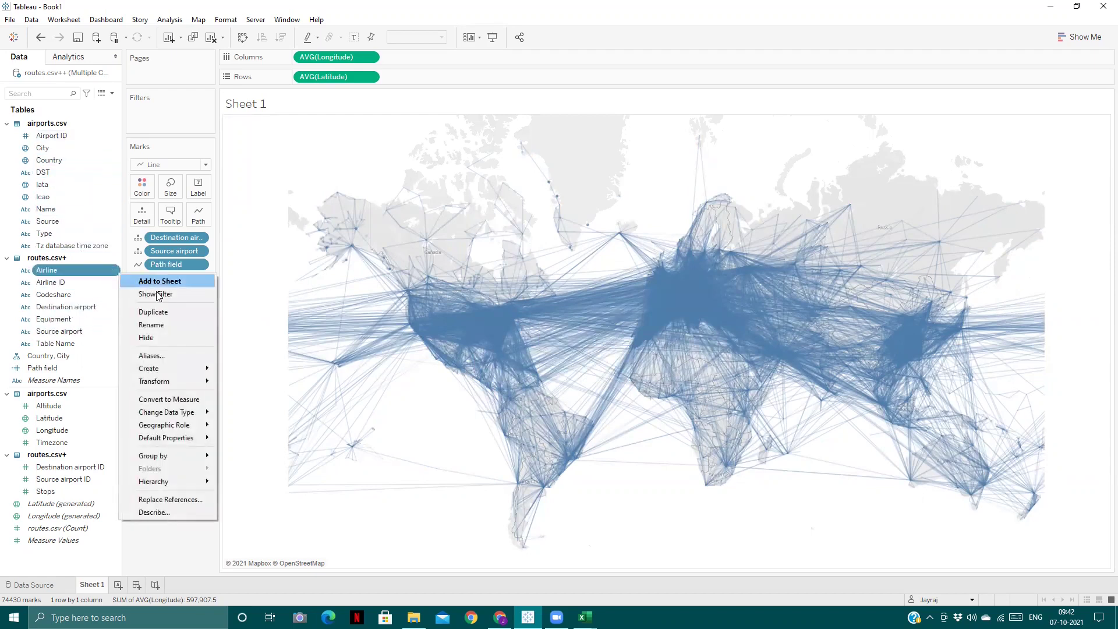
left_click(221, 319)
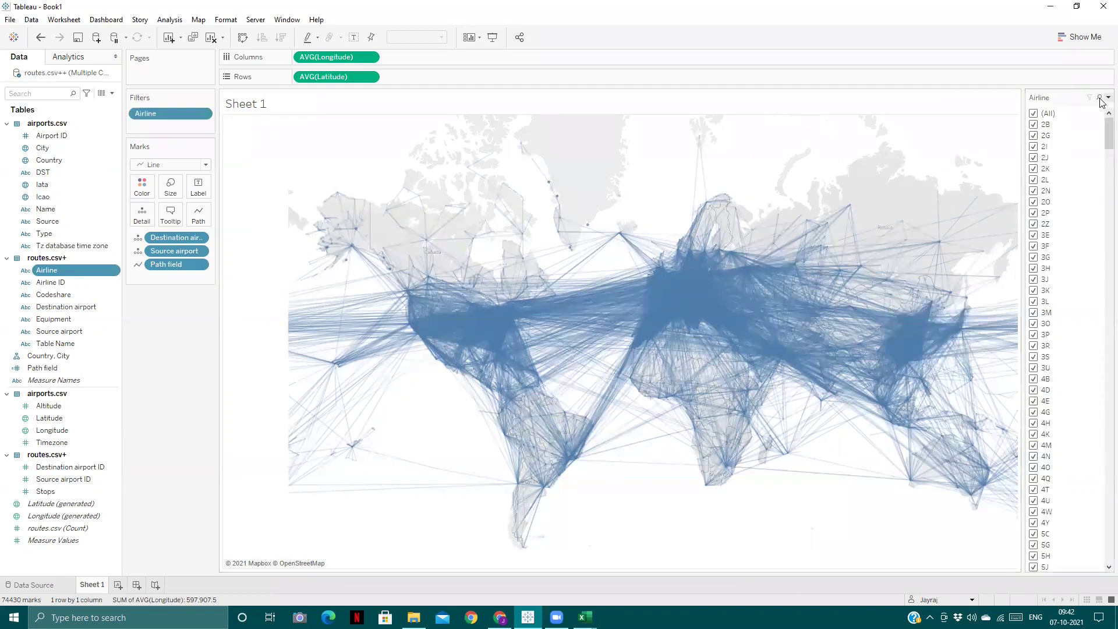
left_click(1108, 97)
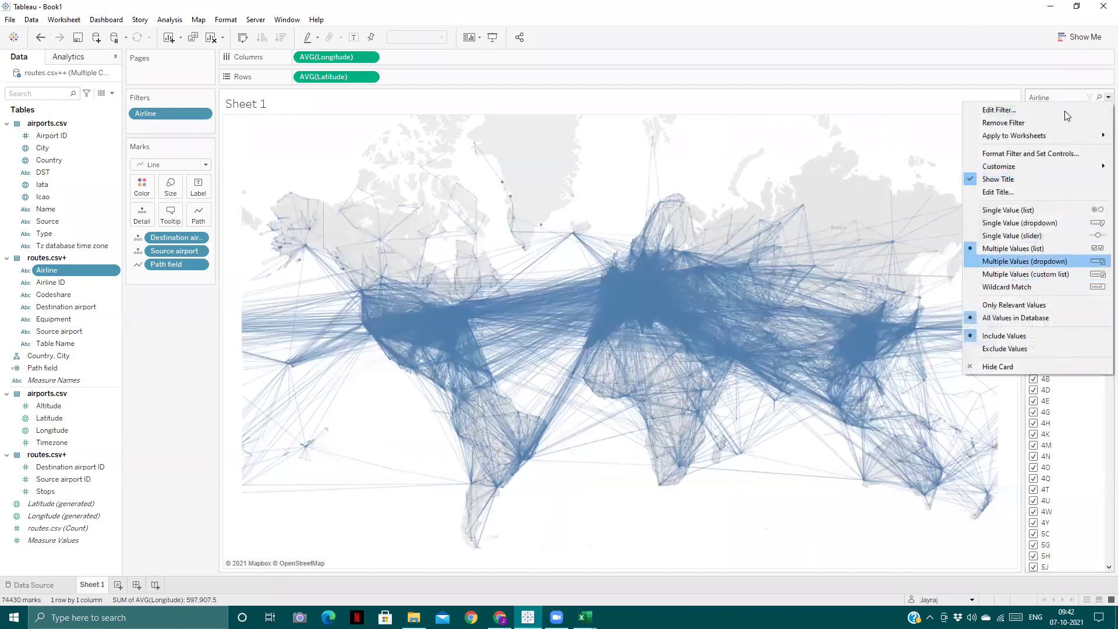
left_click(1025, 261)
- Clear all airlines in the Airline filter, find and include only LH, and empty the filter search
left_click(1049, 113)
left_click(1035, 138)
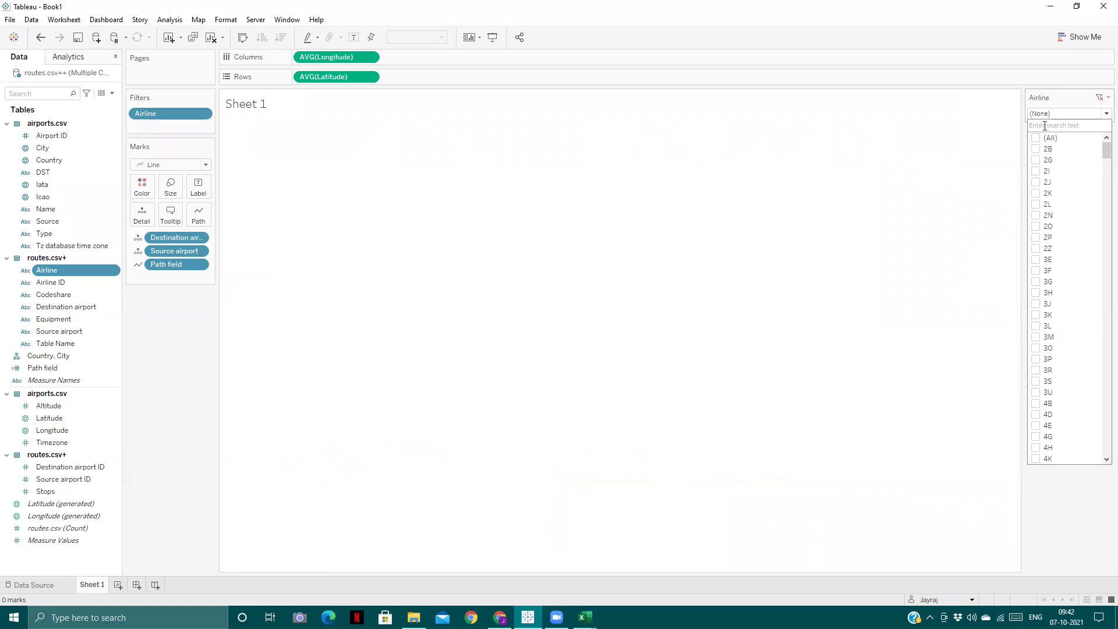
type("LH")
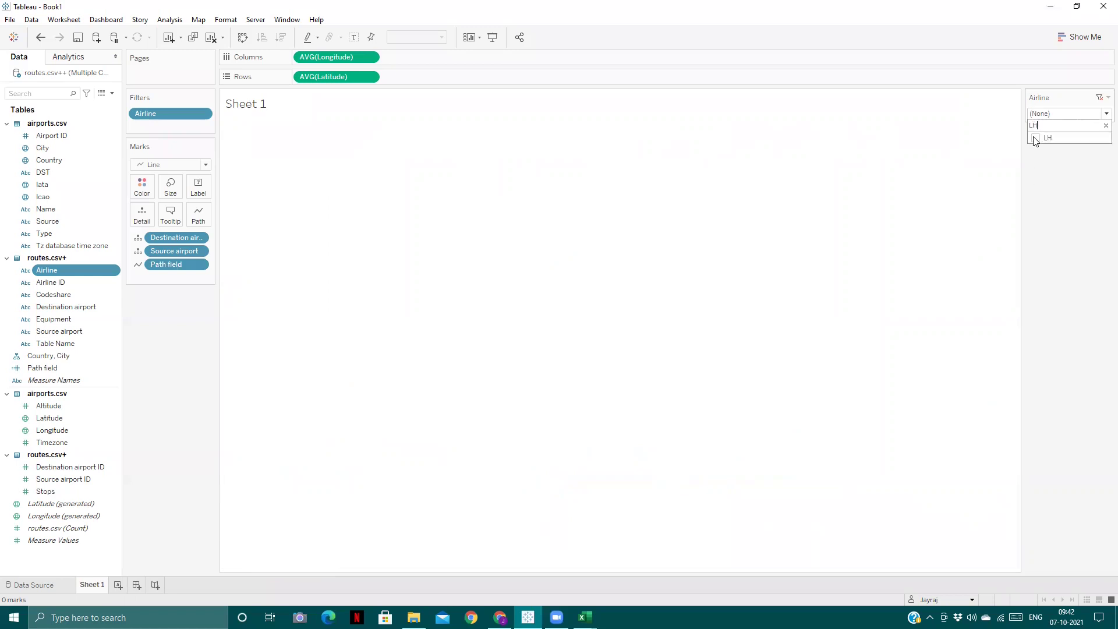
left_click(1035, 138)
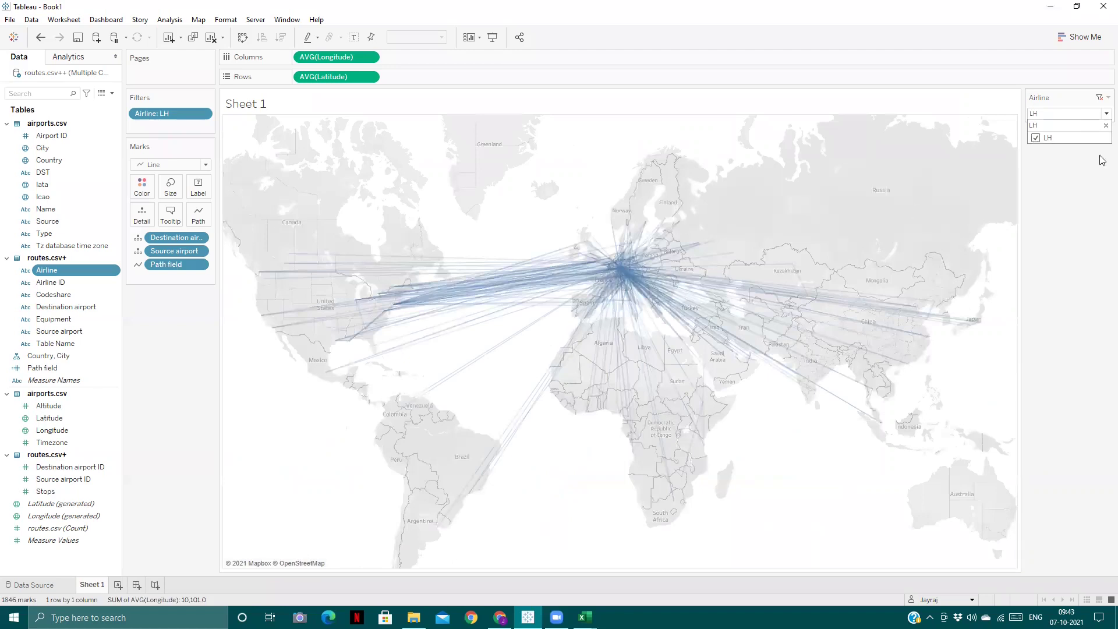
left_click(1106, 125)
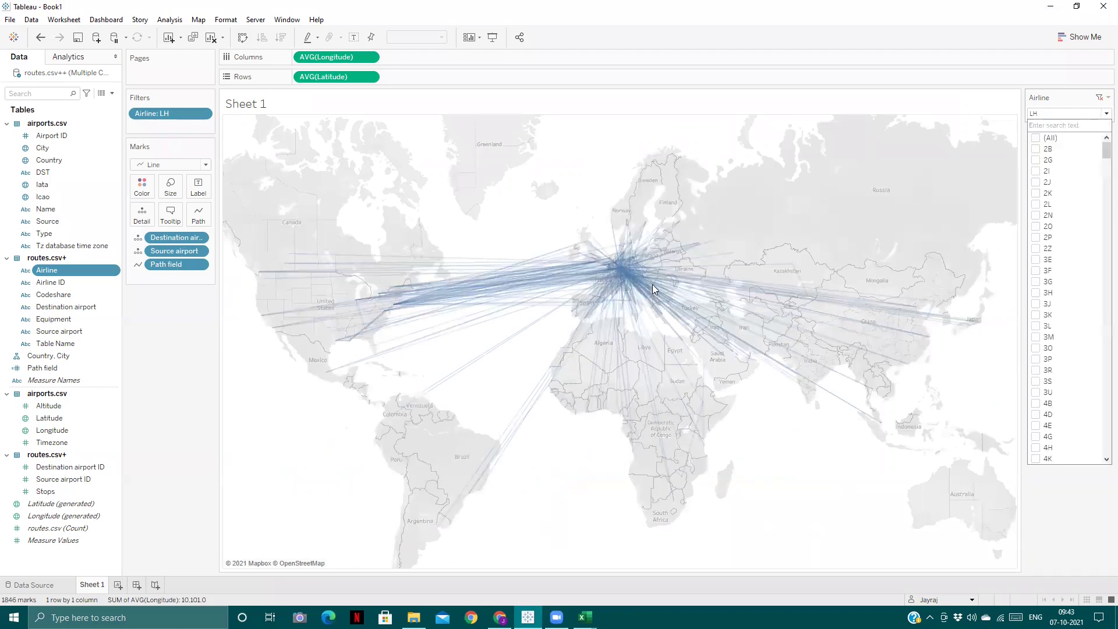
- Inspect the source and destination airports of individual LH routes on the map and review the joined data source
left_click(621, 275)
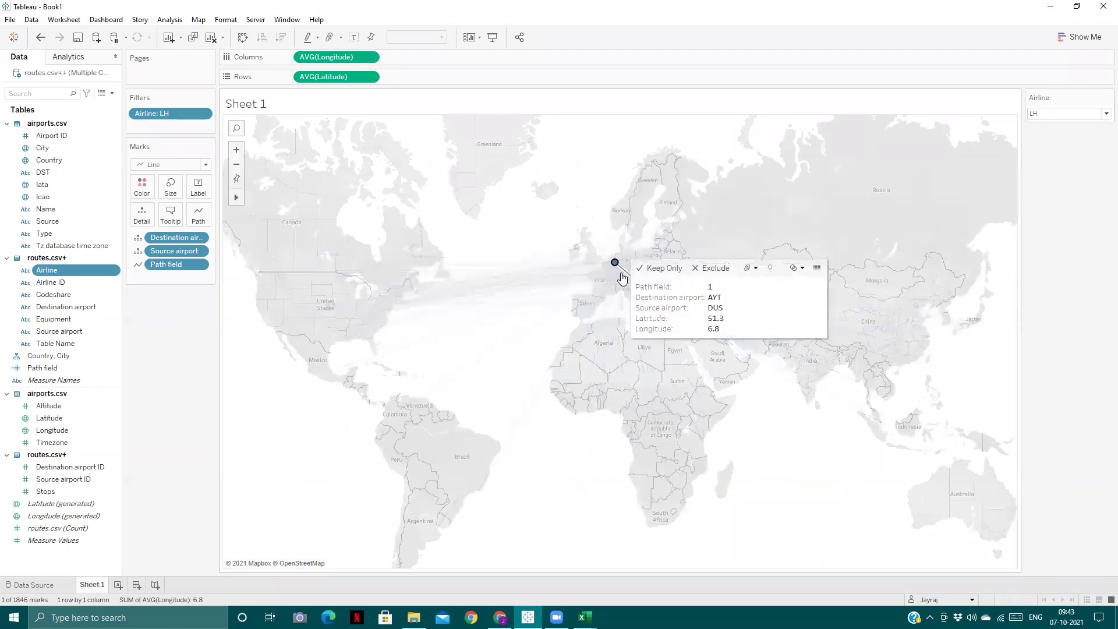
left_click(616, 277)
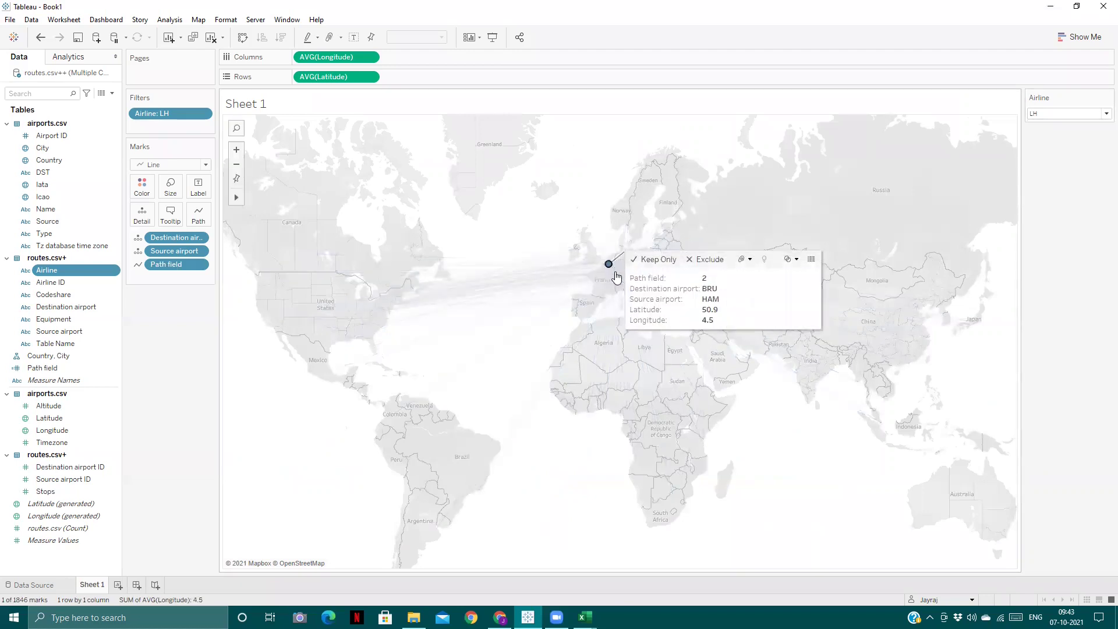
left_click(628, 275)
left_click(756, 338)
left_click(683, 329)
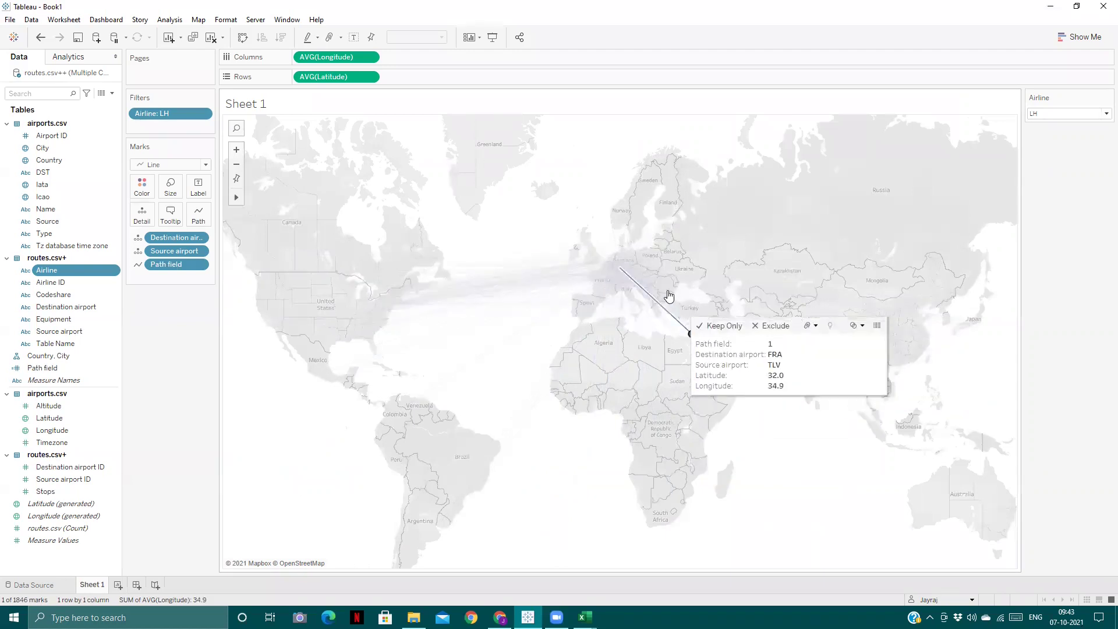
left_click(667, 293)
left_click(627, 234)
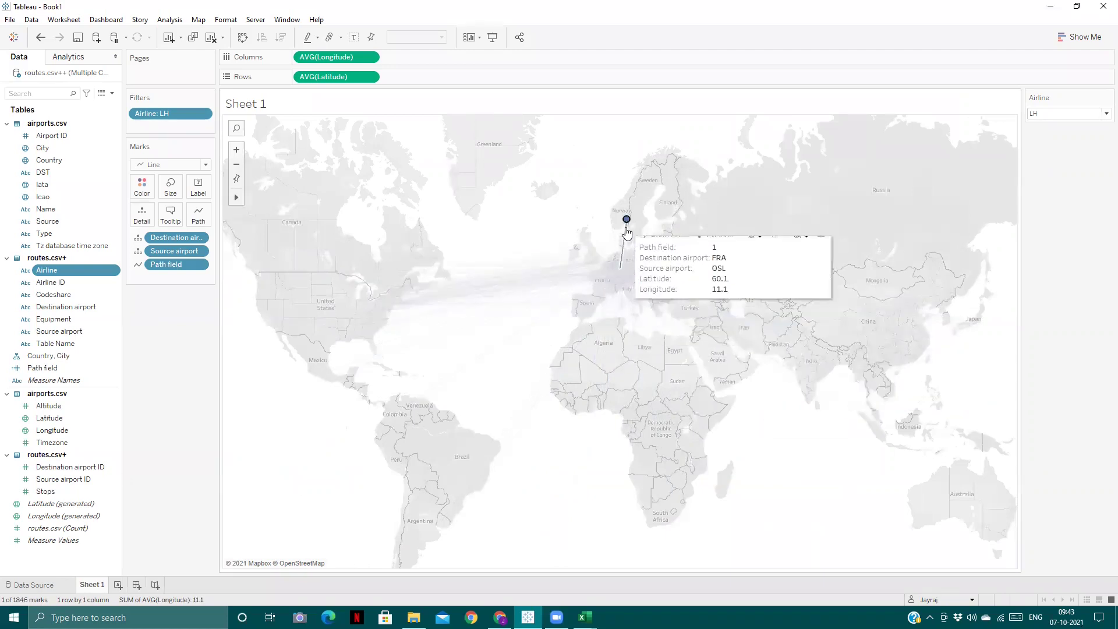
left_click(1054, 172)
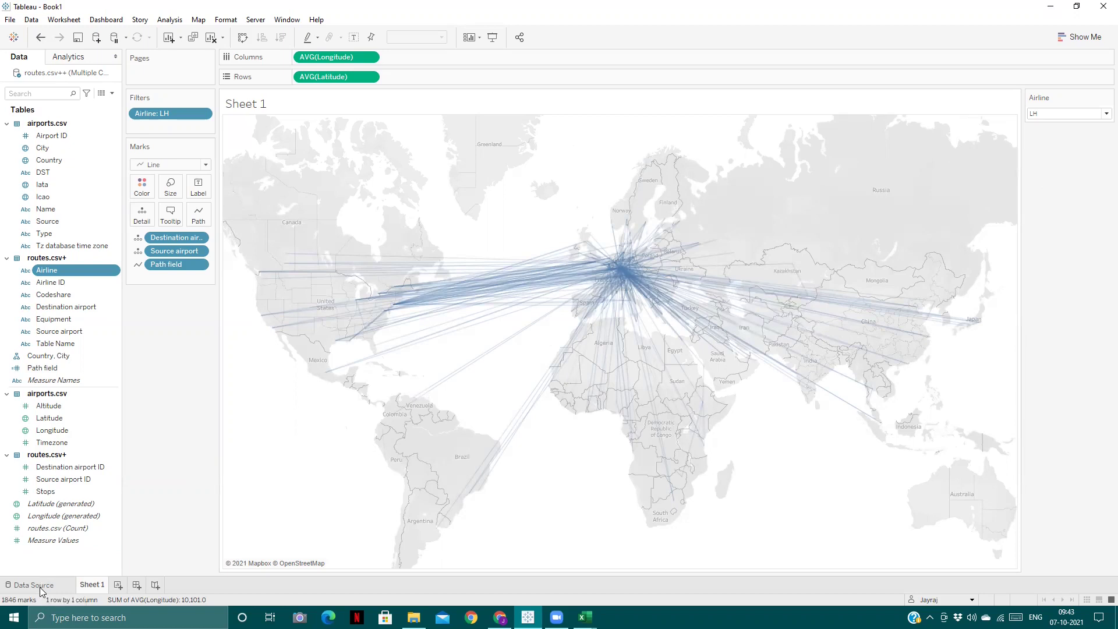
left_click(62, 584)
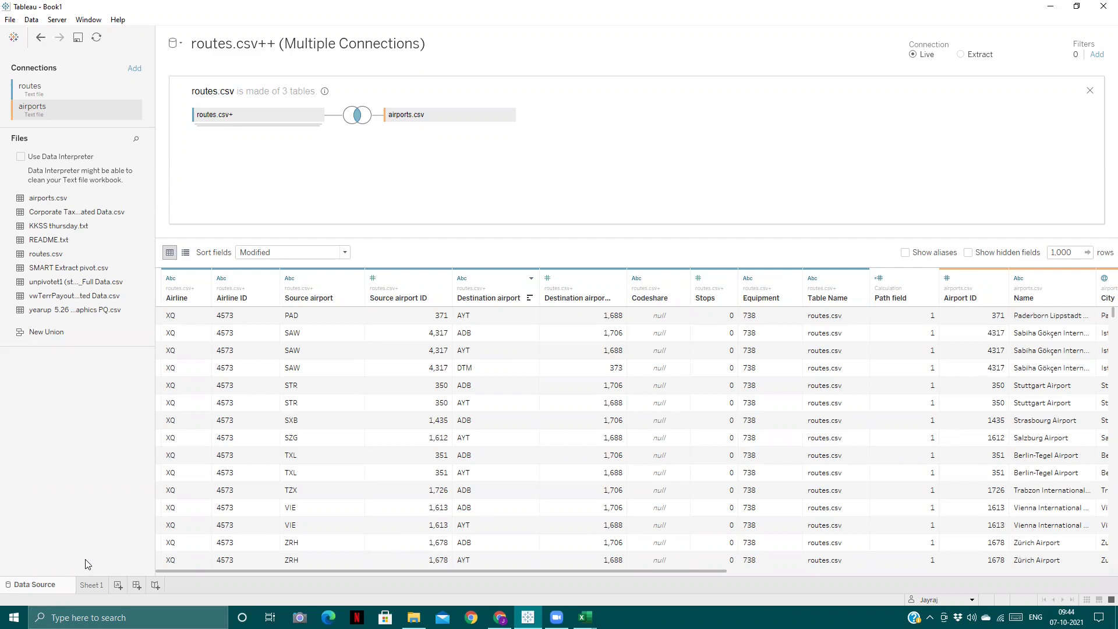
left_click(91, 585)
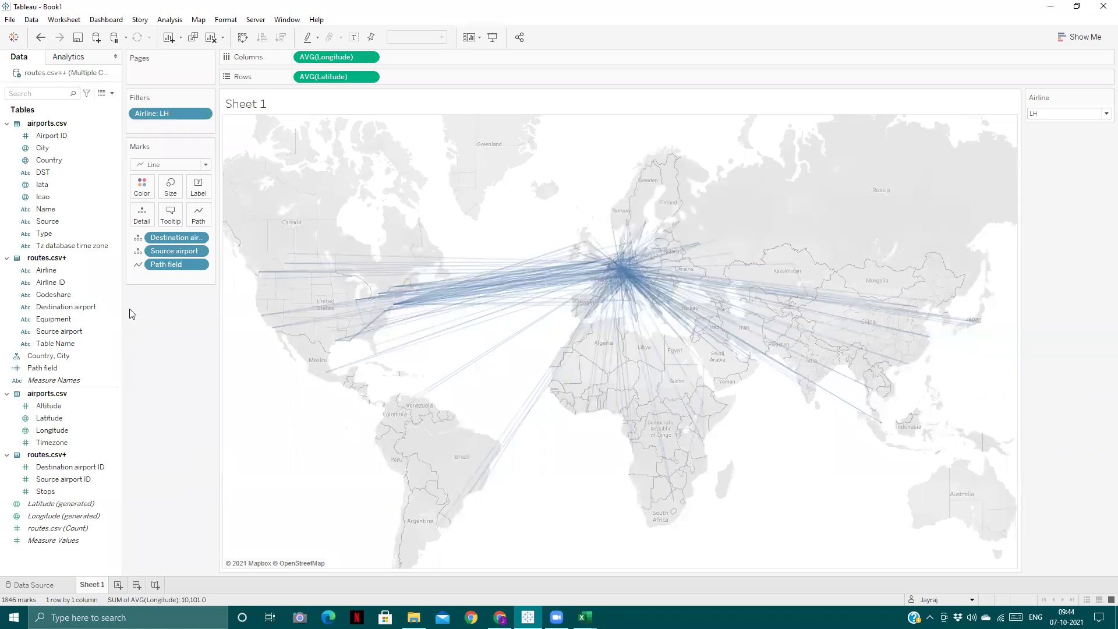
- Show a filter for Source airport and display it as a single value dropdown
left_click(199, 252)
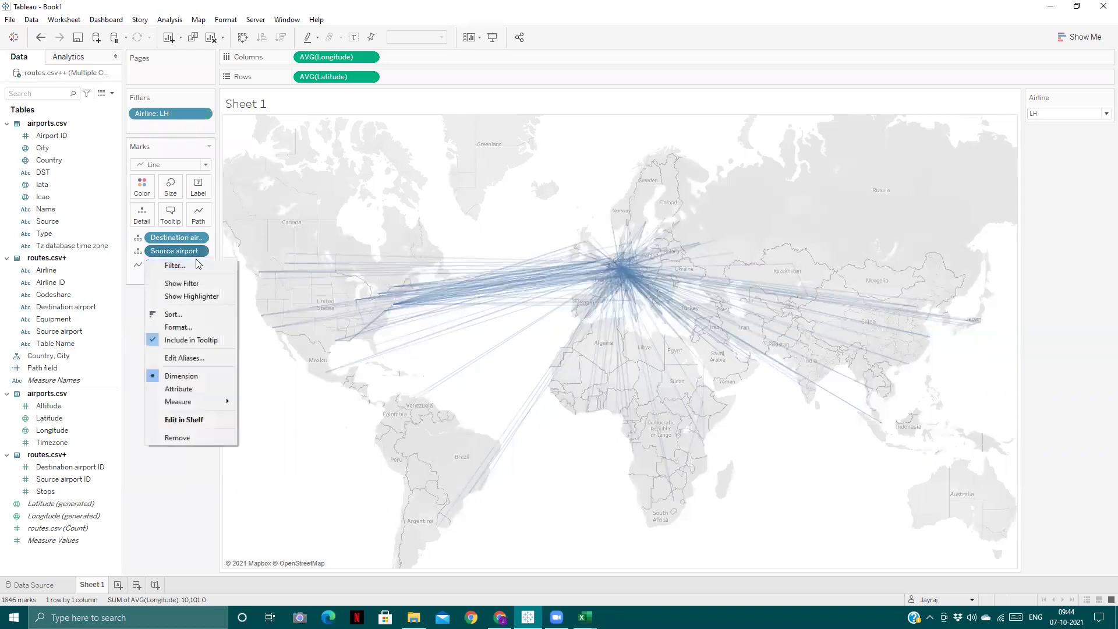
left_click(187, 284)
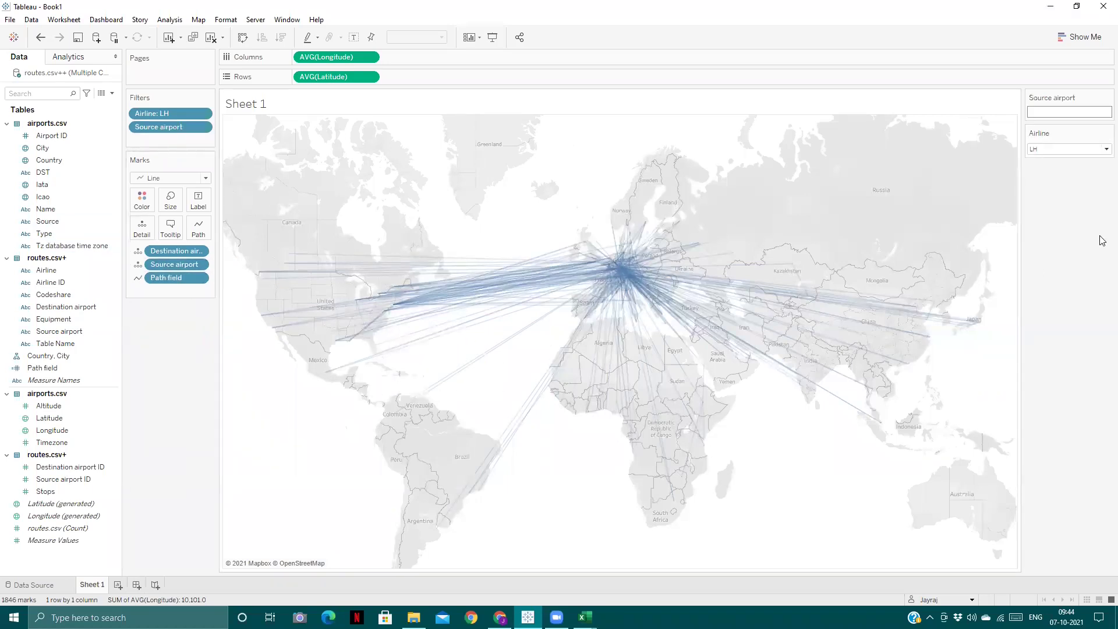
left_click(1107, 97)
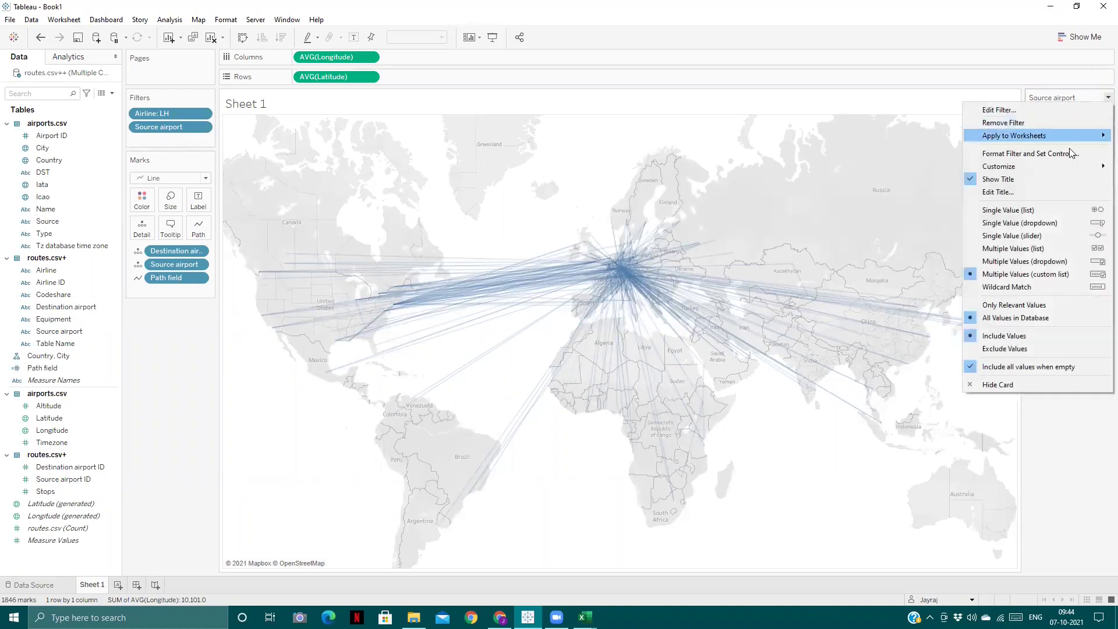
left_click(1055, 221)
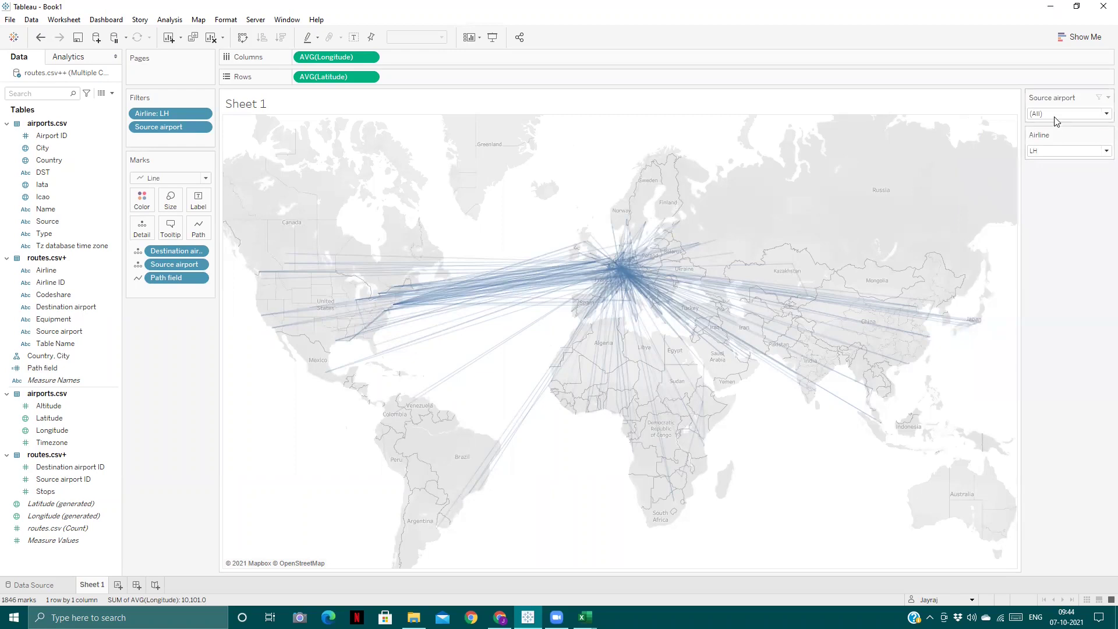
- Try the Source airport filter with the values AAN and AAR
left_click(1056, 114)
left_click(1057, 174)
left_click(1059, 110)
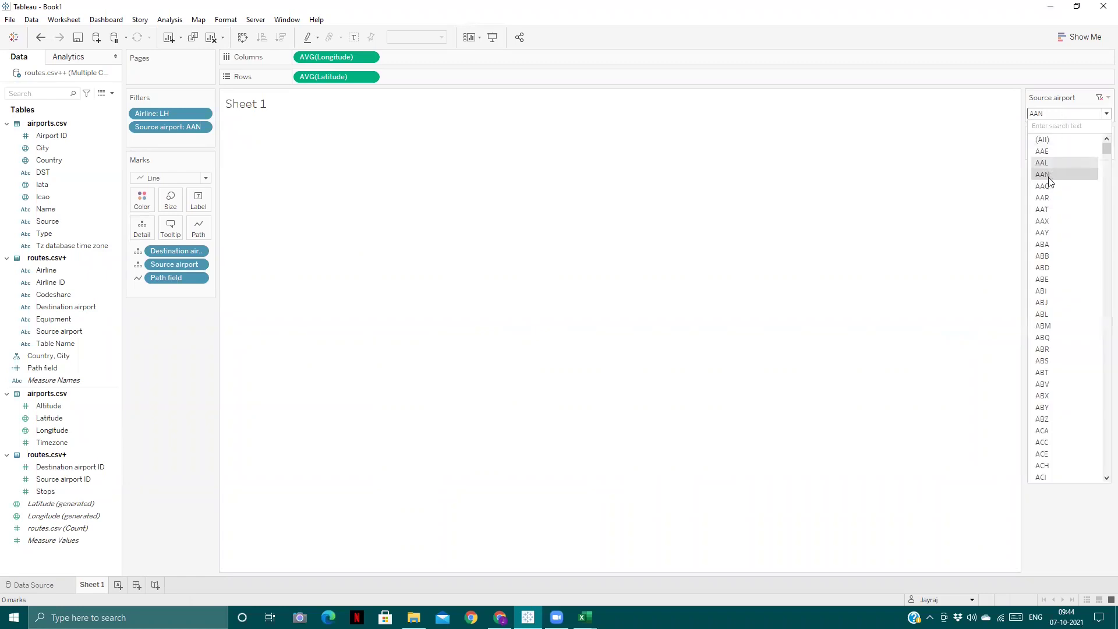
left_click(1048, 196)
- Include all airlines in the Airline filter and set the Source airport filter to AAX
left_click(1051, 150)
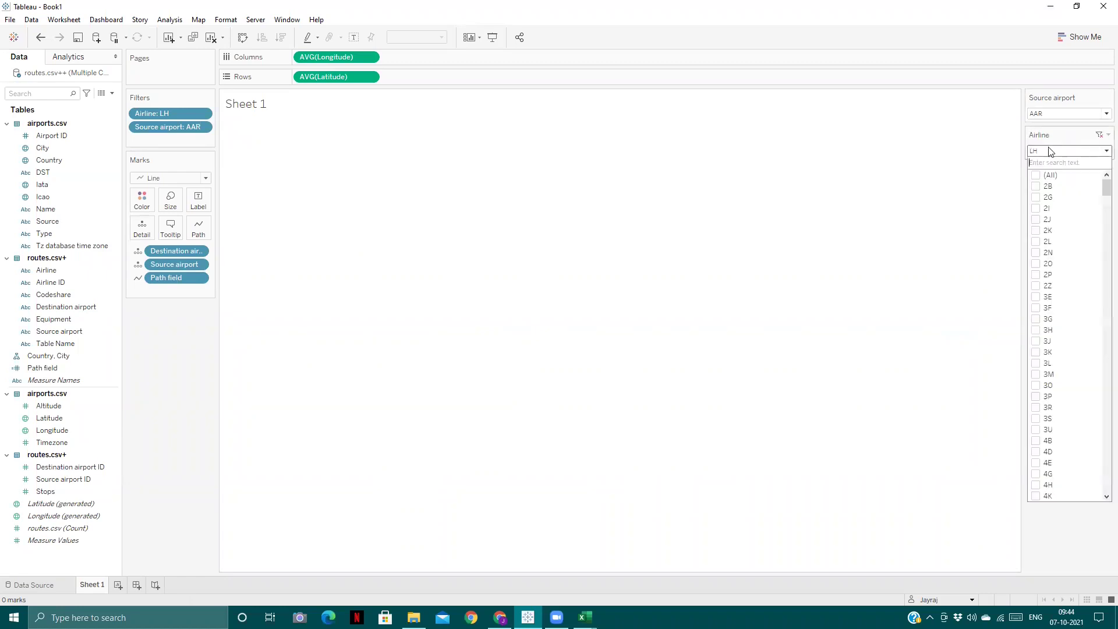
left_click(1036, 175)
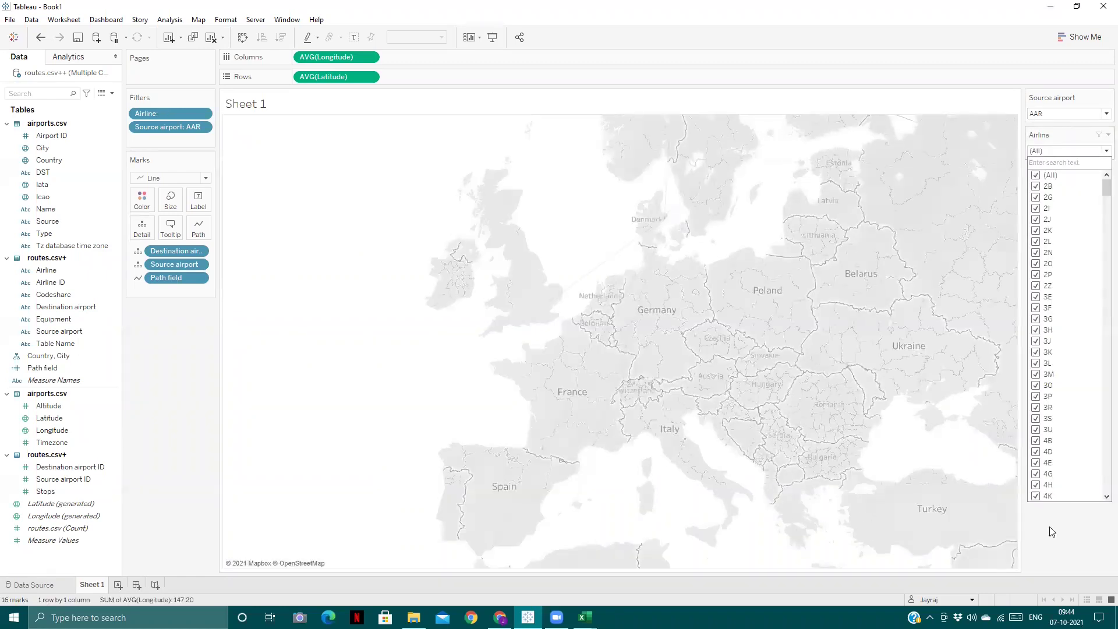
left_click(1049, 529)
left_click(1059, 113)
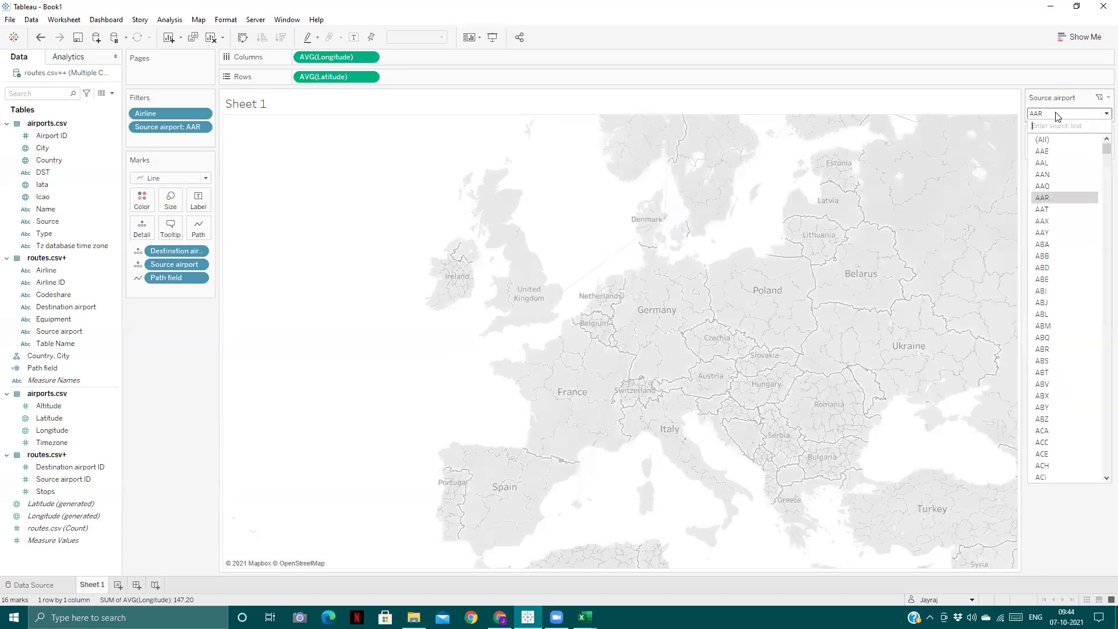
left_click(1043, 222)
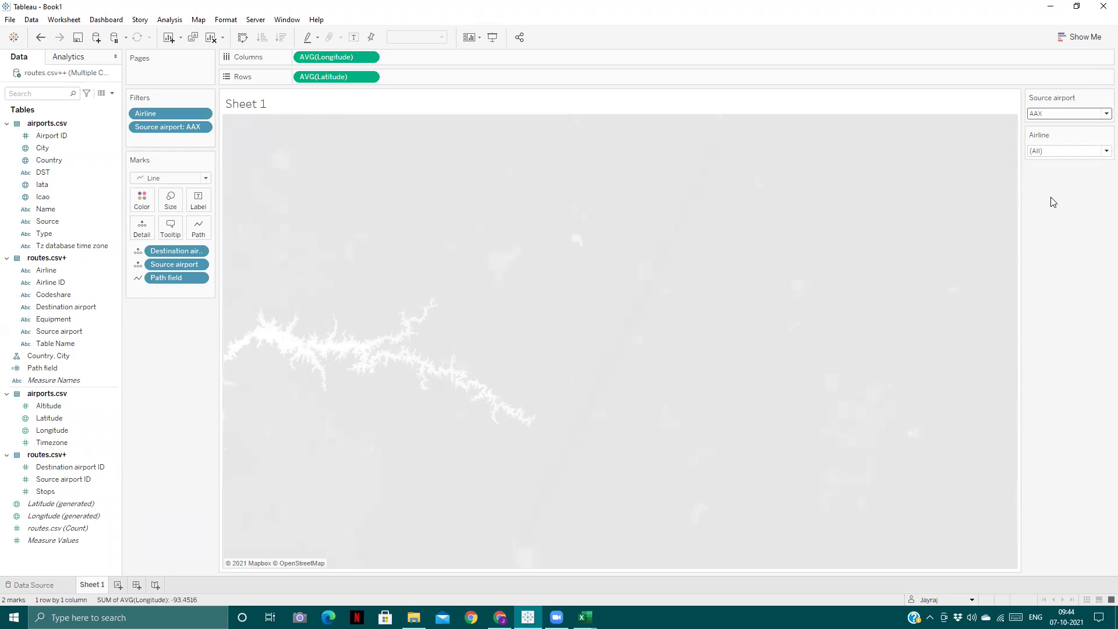
- Create a new workbook, dismiss the File Recovery dialog and maximize the new window
mouse_move(724, 139)
left_click(11, 20)
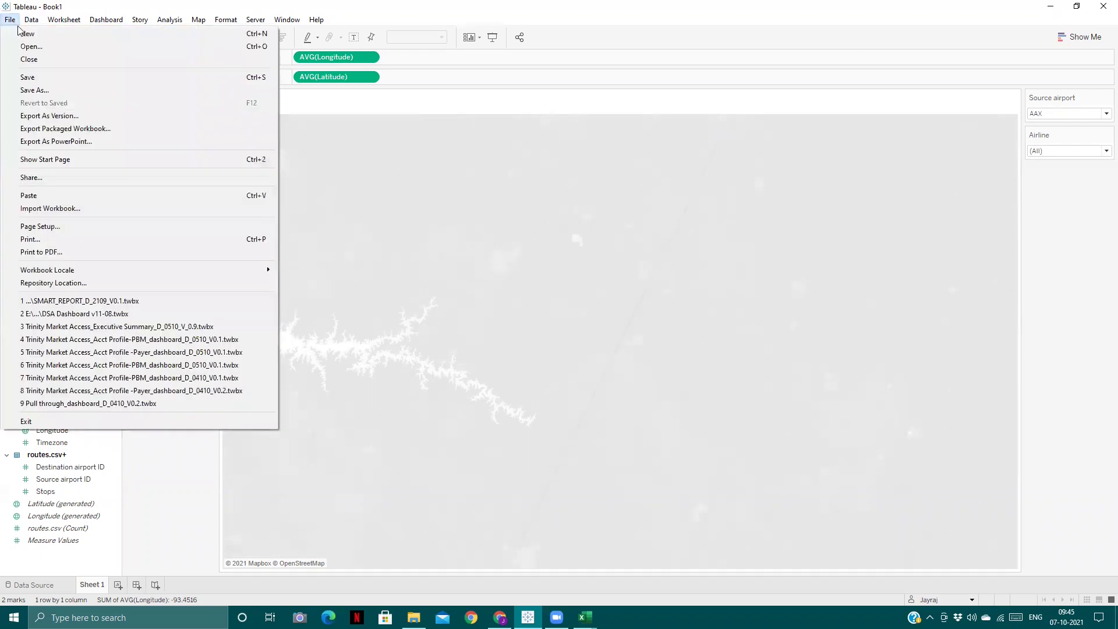
left_click(24, 36)
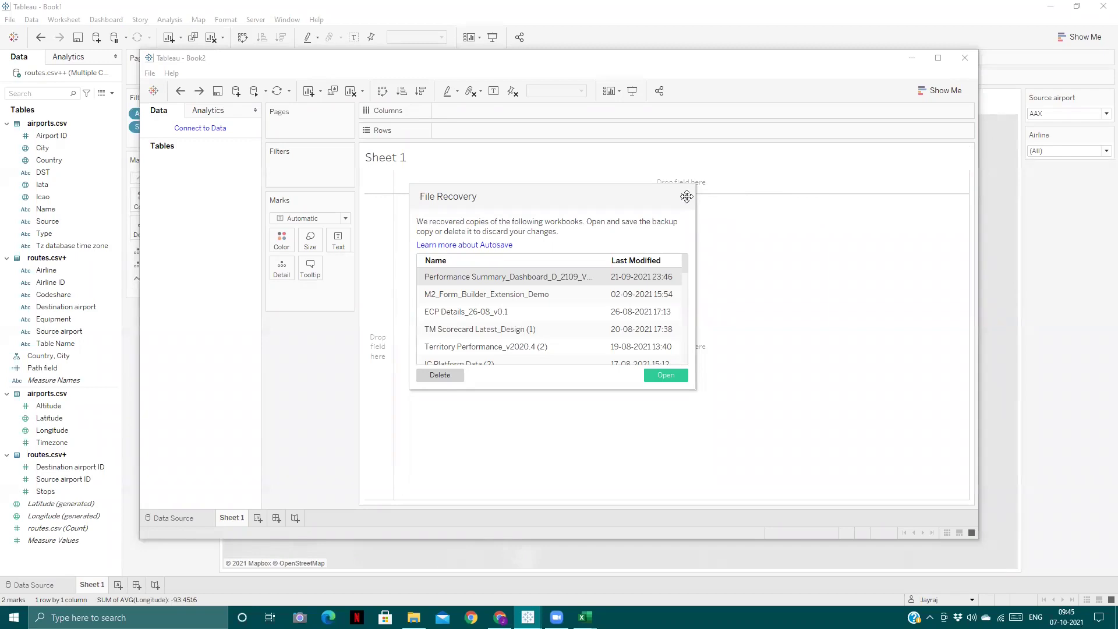
left_click(684, 197)
left_click(938, 57)
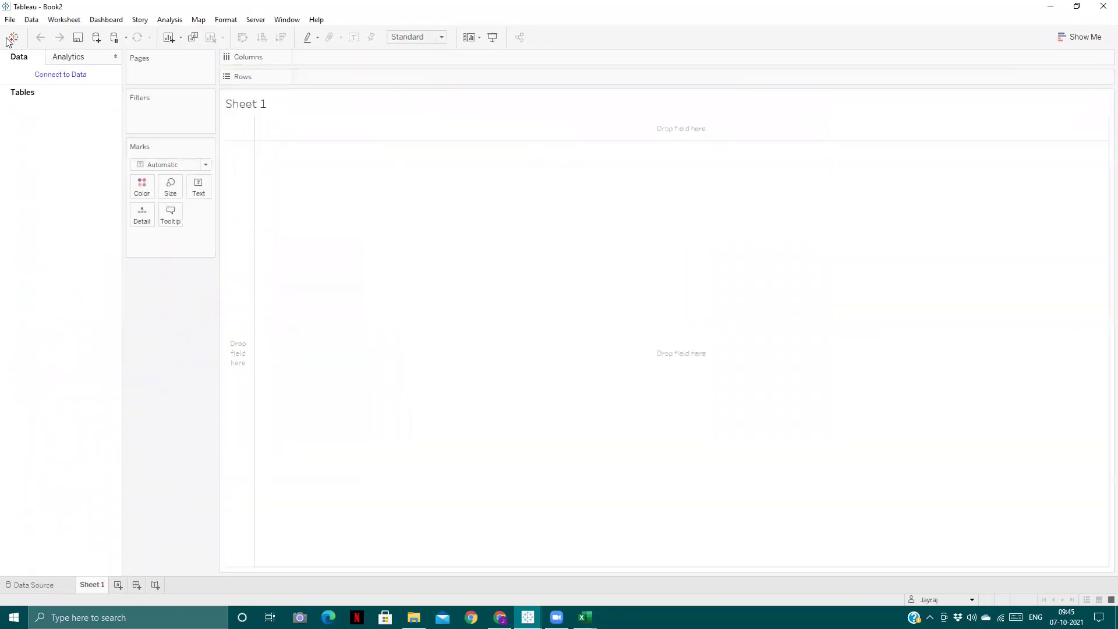
- Connect the new workbook to the saved data source Sample - Superstore
left_click(10, 19)
left_click(480, 217)
key("ctrl+d")
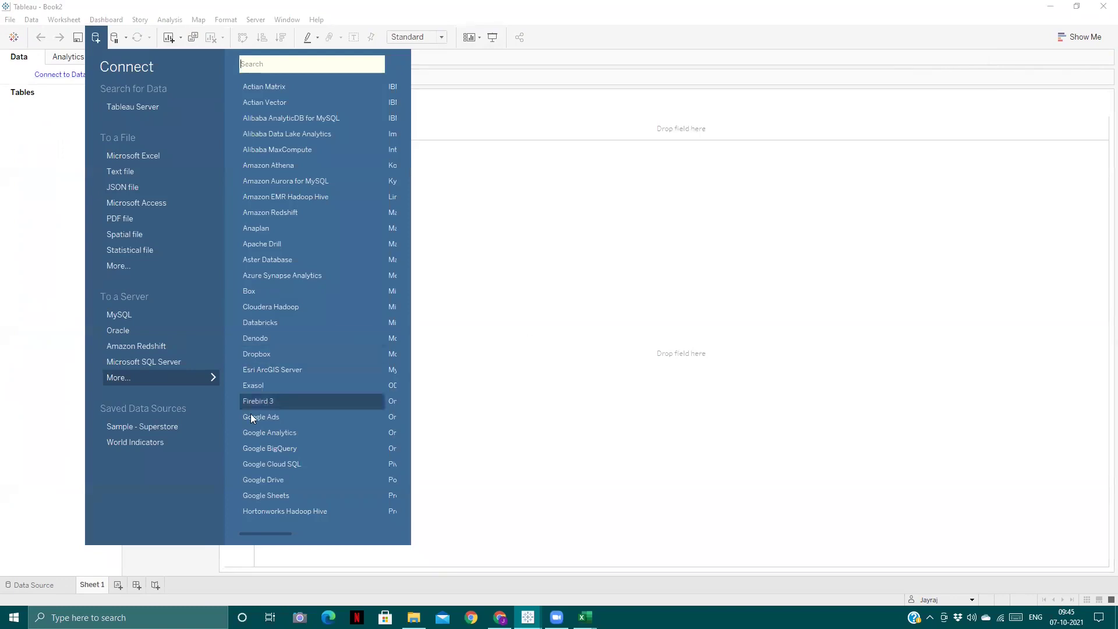
left_click(151, 427)
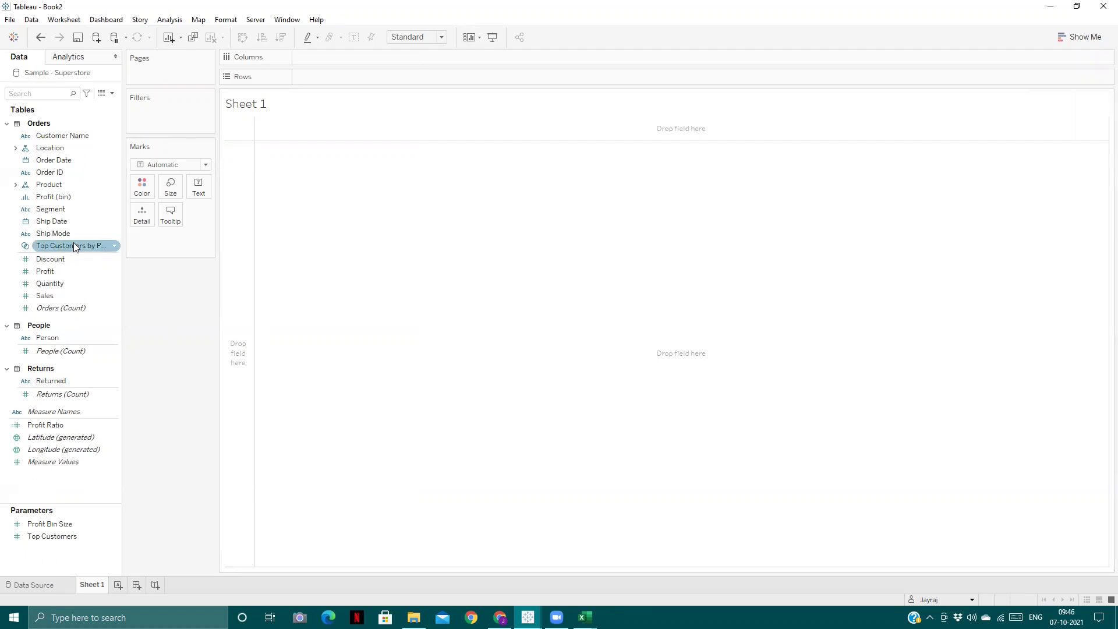
- Place Order Date on the columns of the sheet as years
left_click(47, 296)
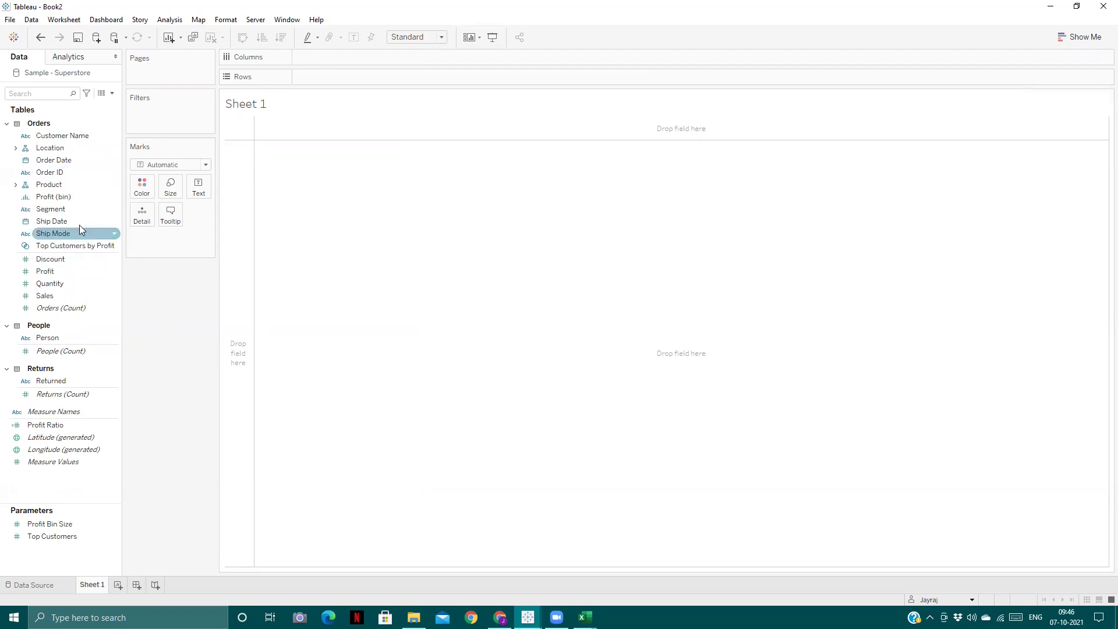
left_click(58, 271)
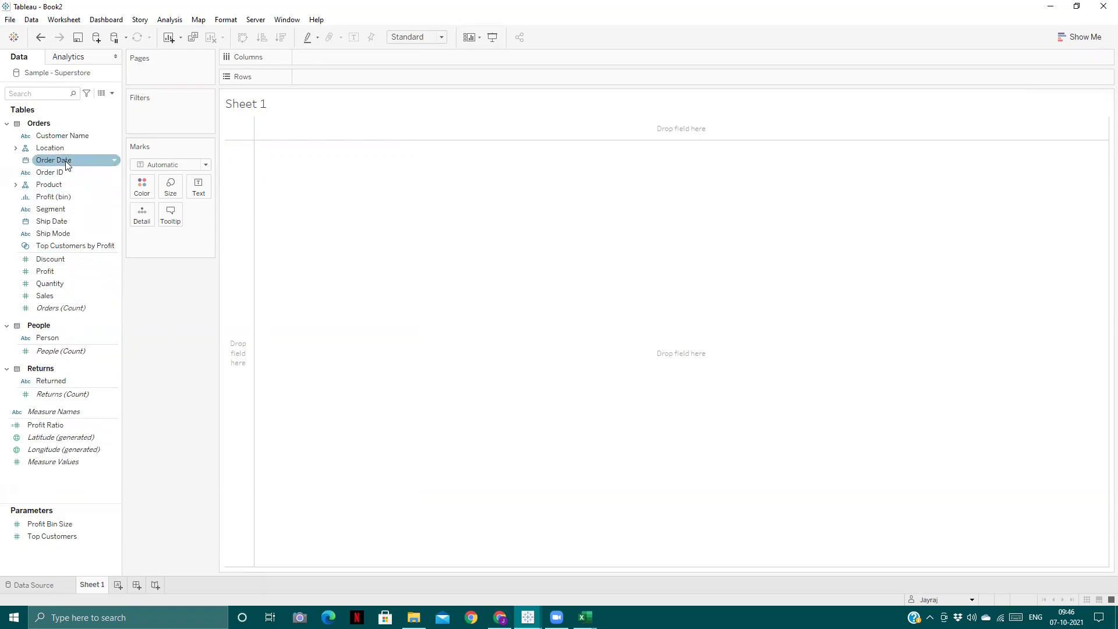
left_click_drag(60, 163, 382, 496)
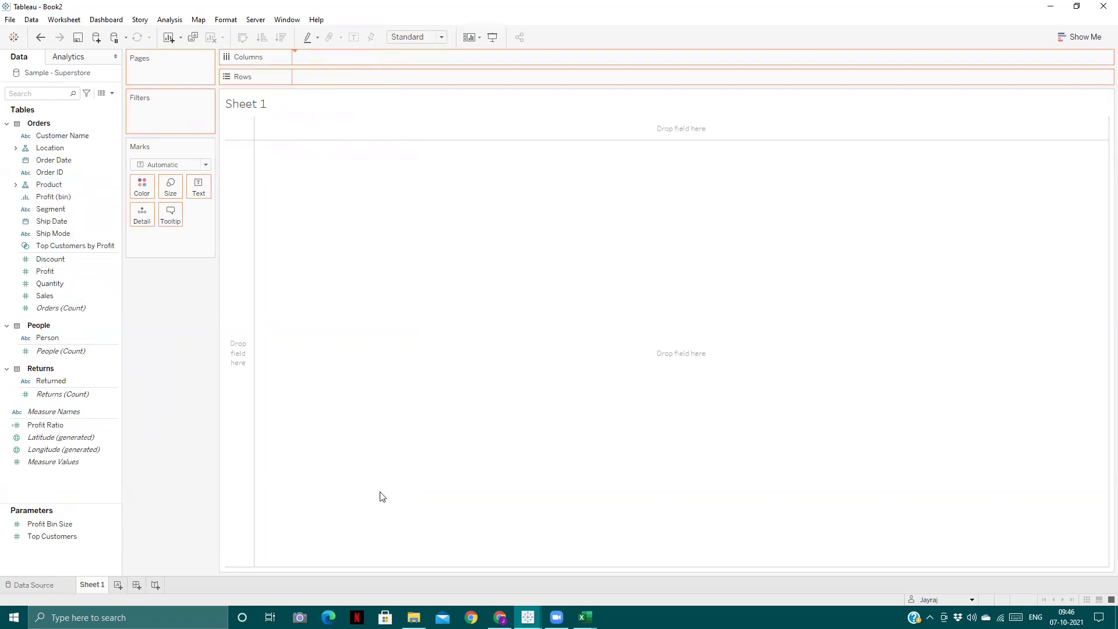
left_click_drag(382, 497, 382, 496)
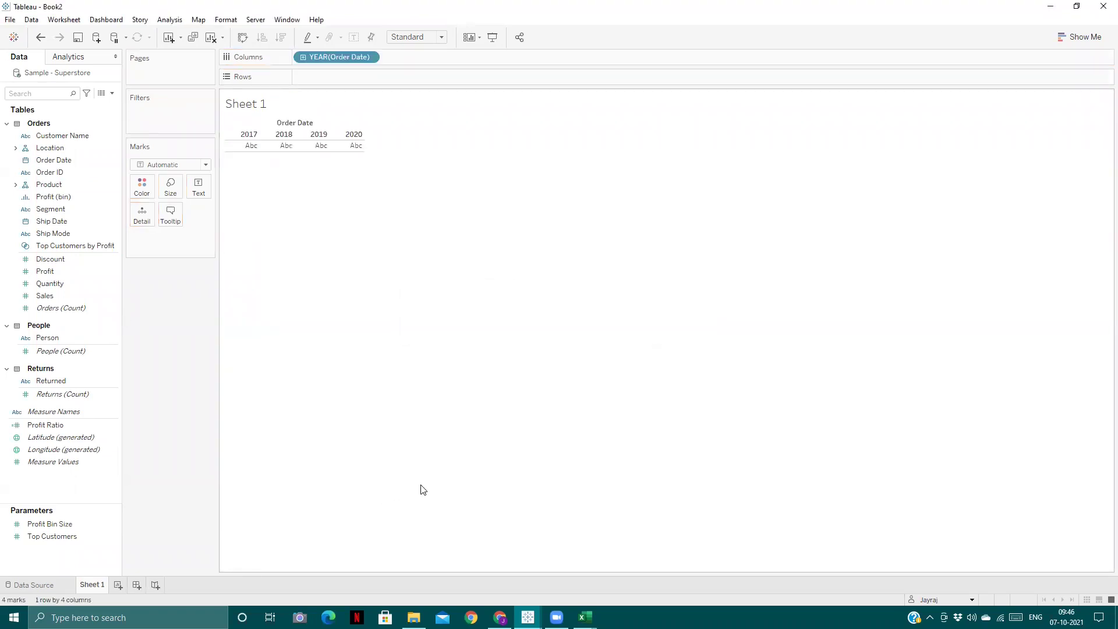
- Add Quantity to the rows to plot it as a line over Order Date
left_click(66, 450)
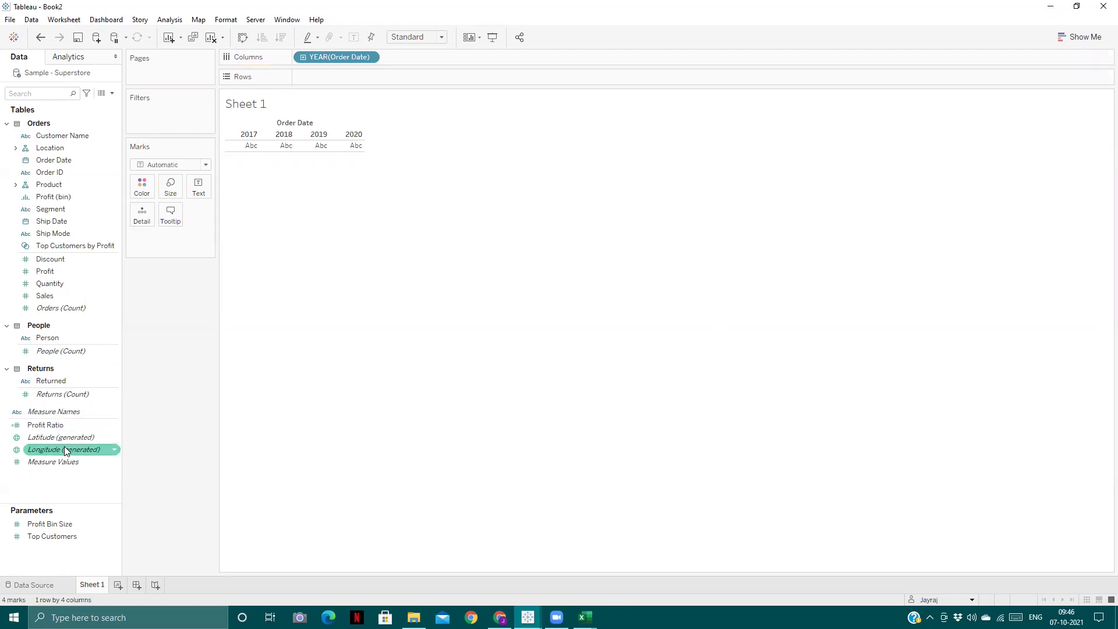
left_click(72, 502)
left_click(65, 412)
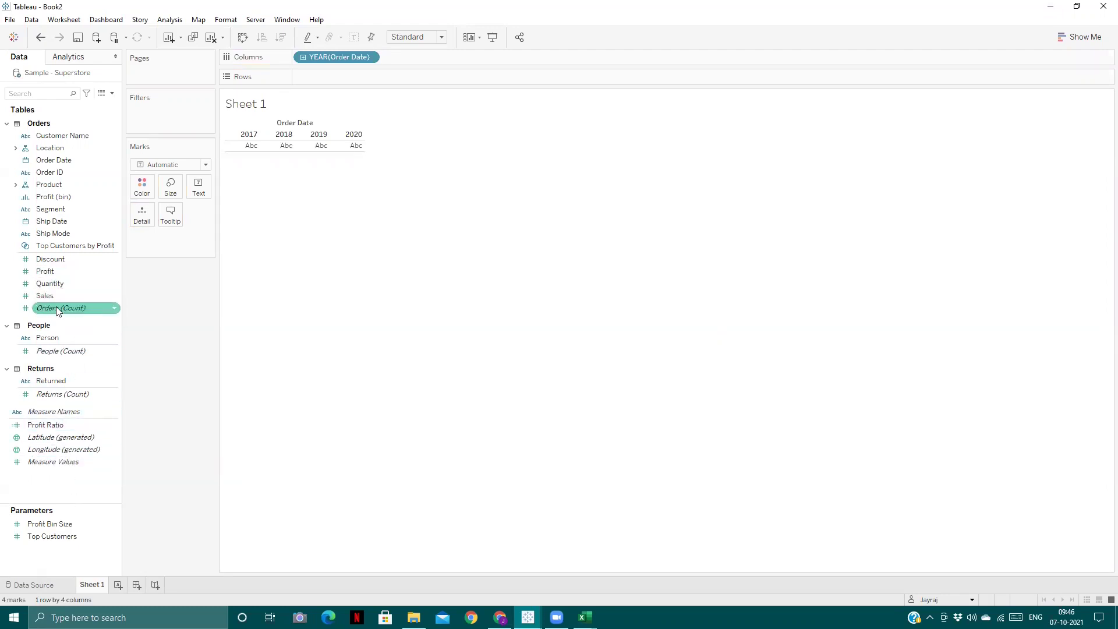
left_click_drag(56, 285, 368, 80)
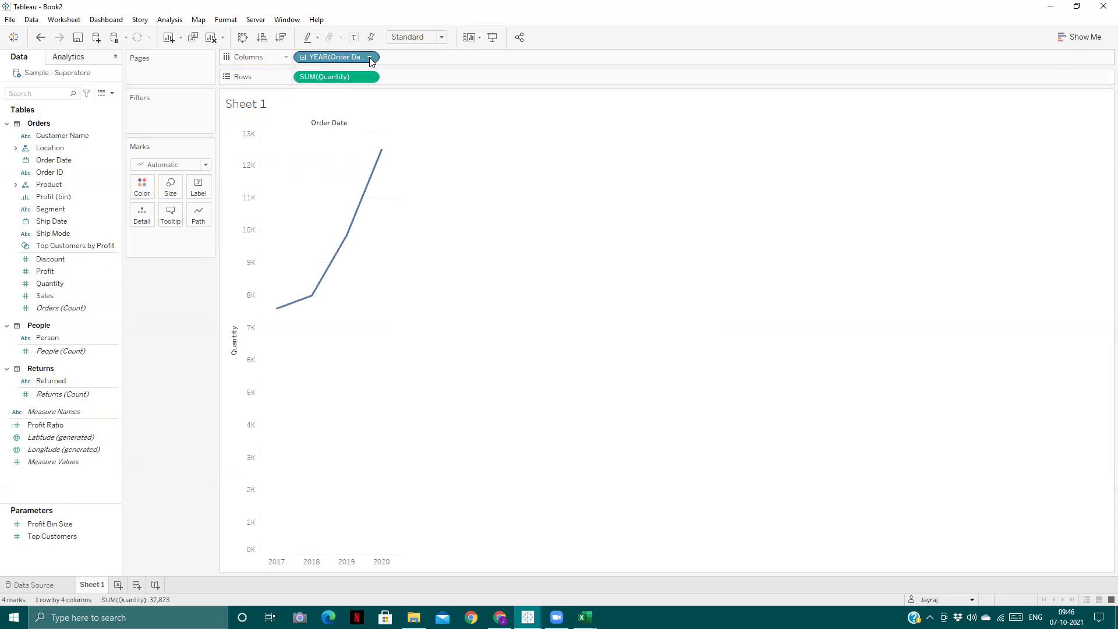
- Set Order Date to the continuous Month level and aggregate Quantity as an average
left_click(370, 57)
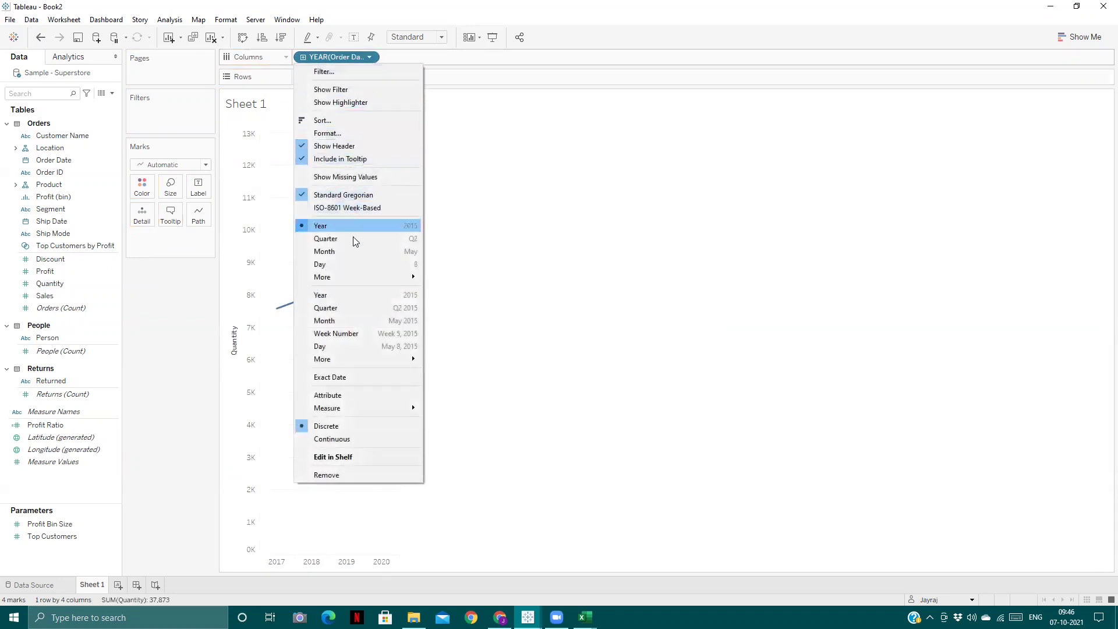
left_click(352, 321)
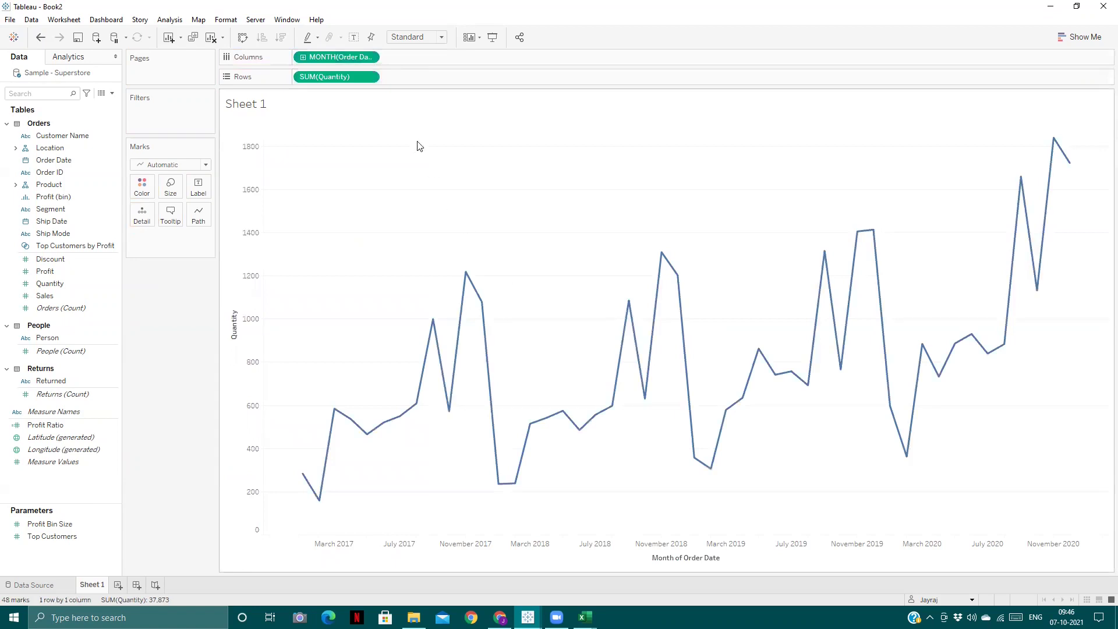
left_click(369, 77)
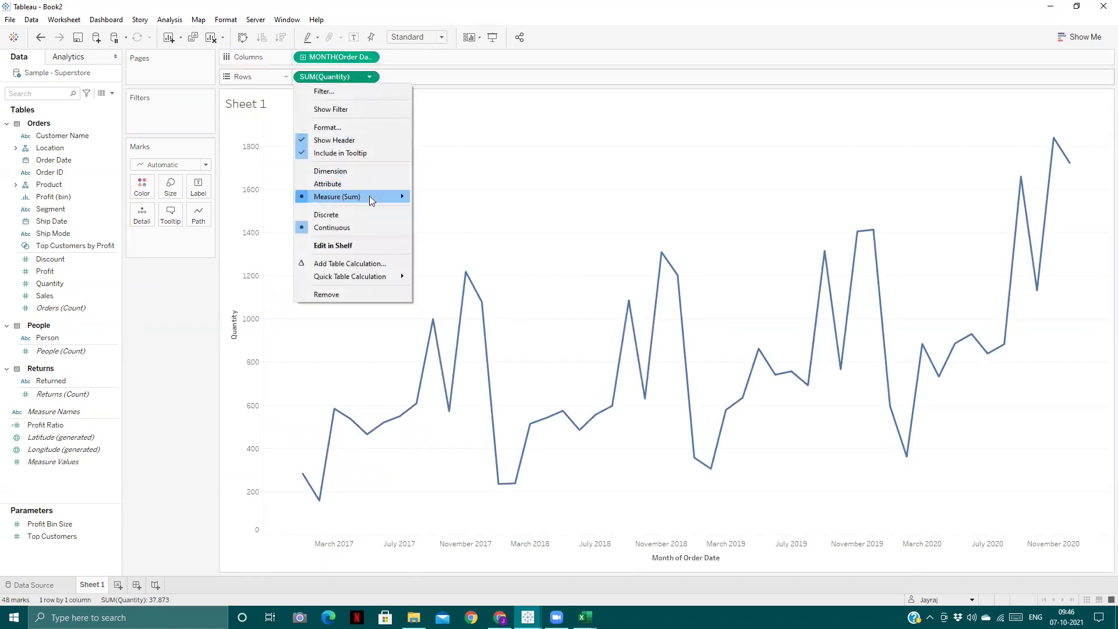
left_click(464, 359)
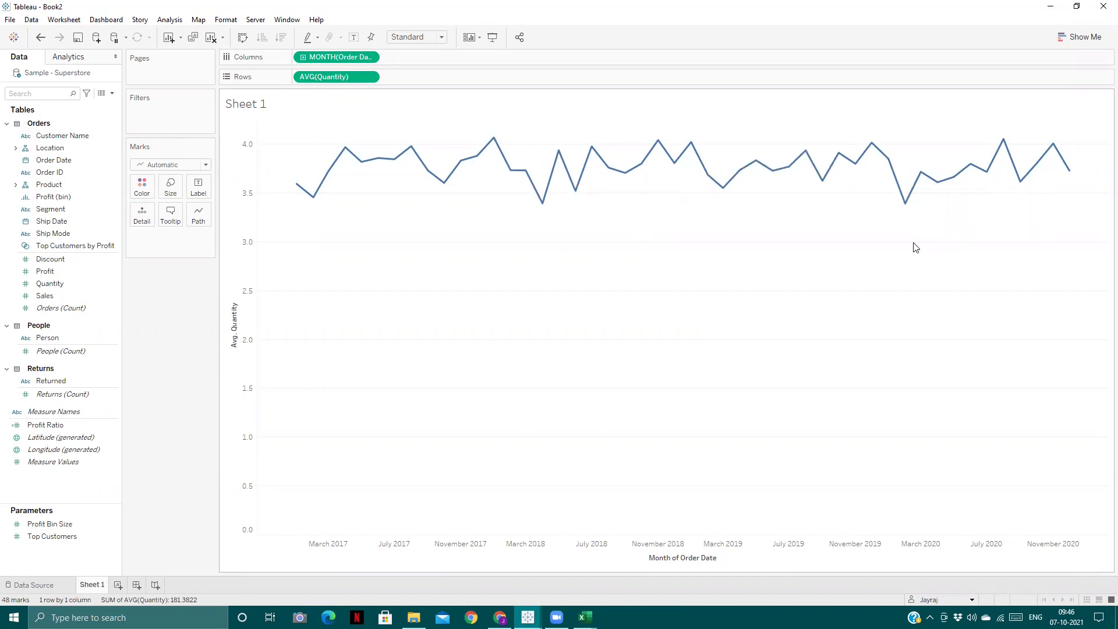
- Start a new parameter and name it zoom?
left_click(114, 94)
left_click(87, 119)
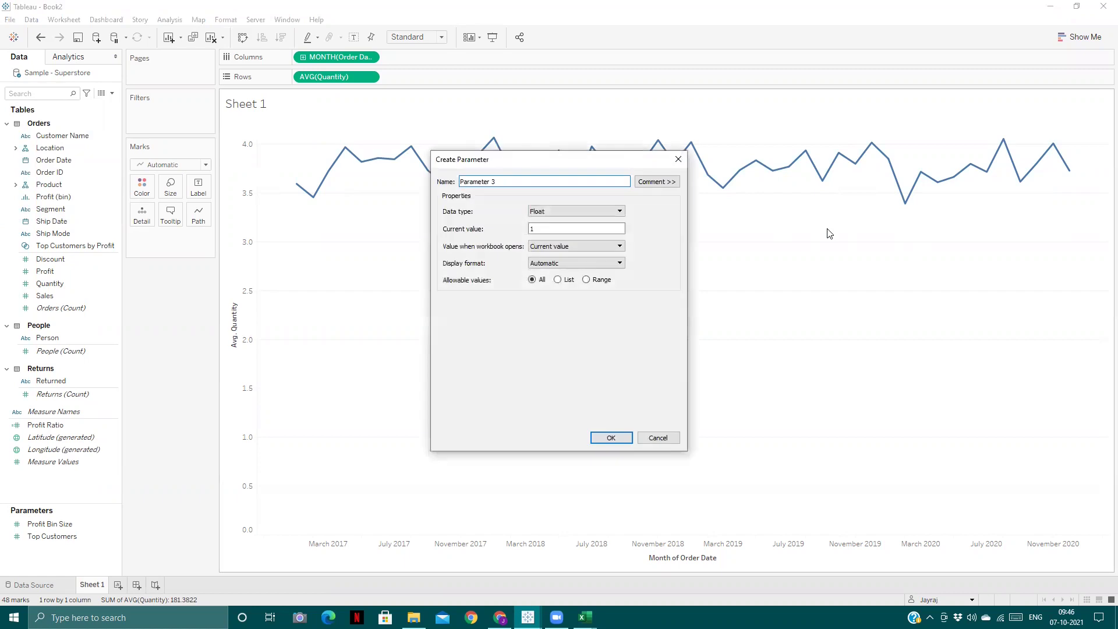
key("BackSpace")
key("BackSpace")
key("BackSpace")
key("BackSpace")
key("BackSpace")
key("BackSpace")
key("BackSpace")
key("BackSpace")
key("BackSpace")
key("BackSpace")
type("zoom")
- Set the parameter's data type to String and restrict its allowable values to a list
left_click(542, 211)
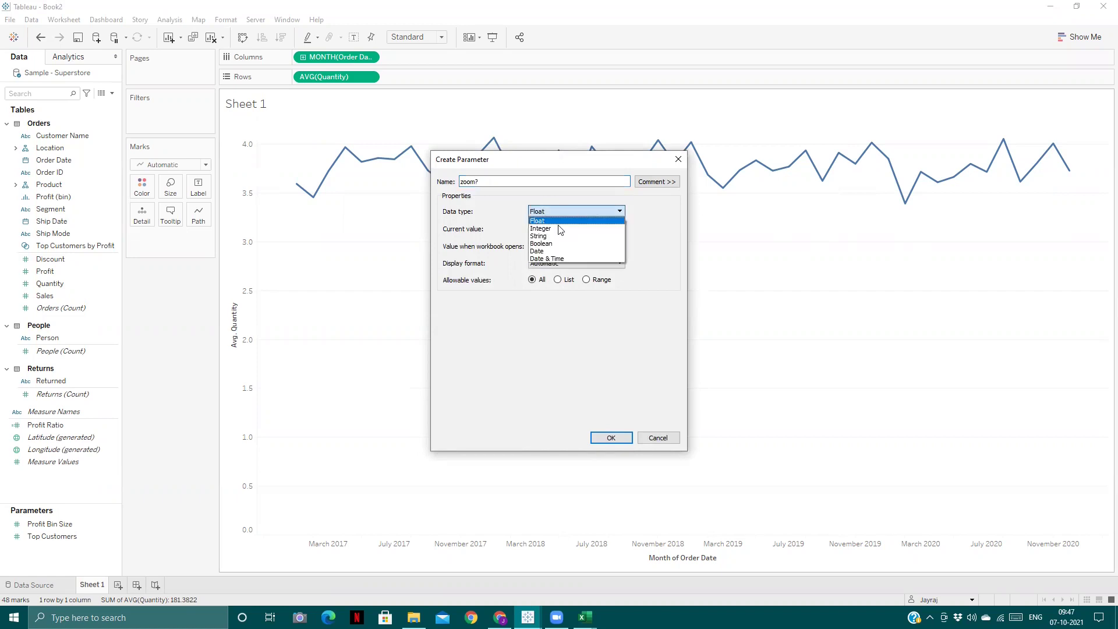
left_click(551, 239)
left_click(558, 280)
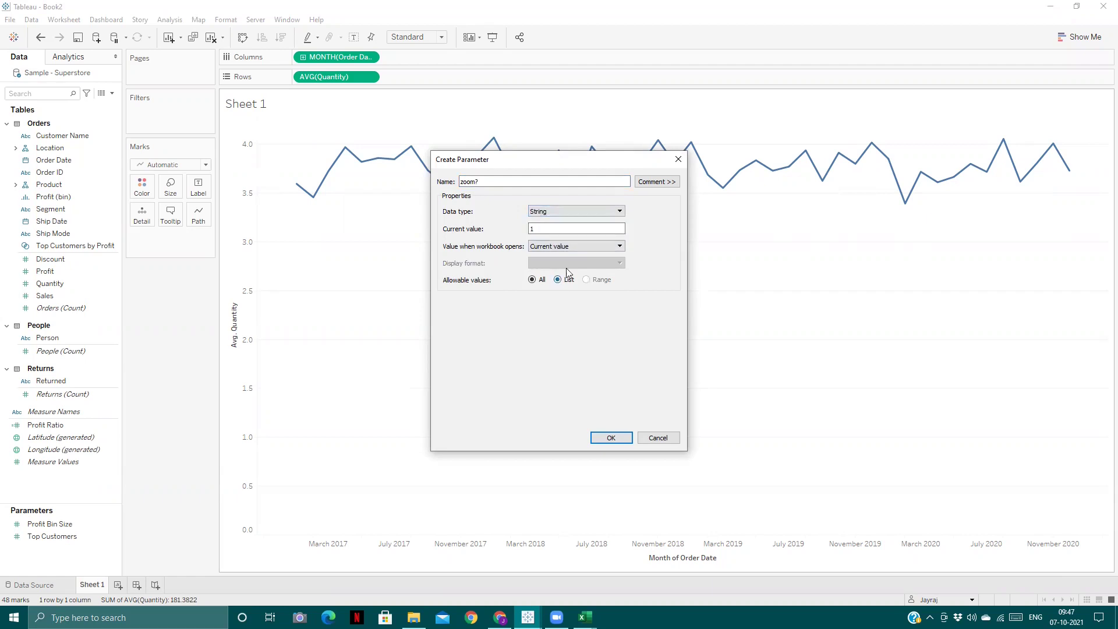
- Fill in the parameter's list of values, starting with Yes, and create the parameter
left_click(457, 327)
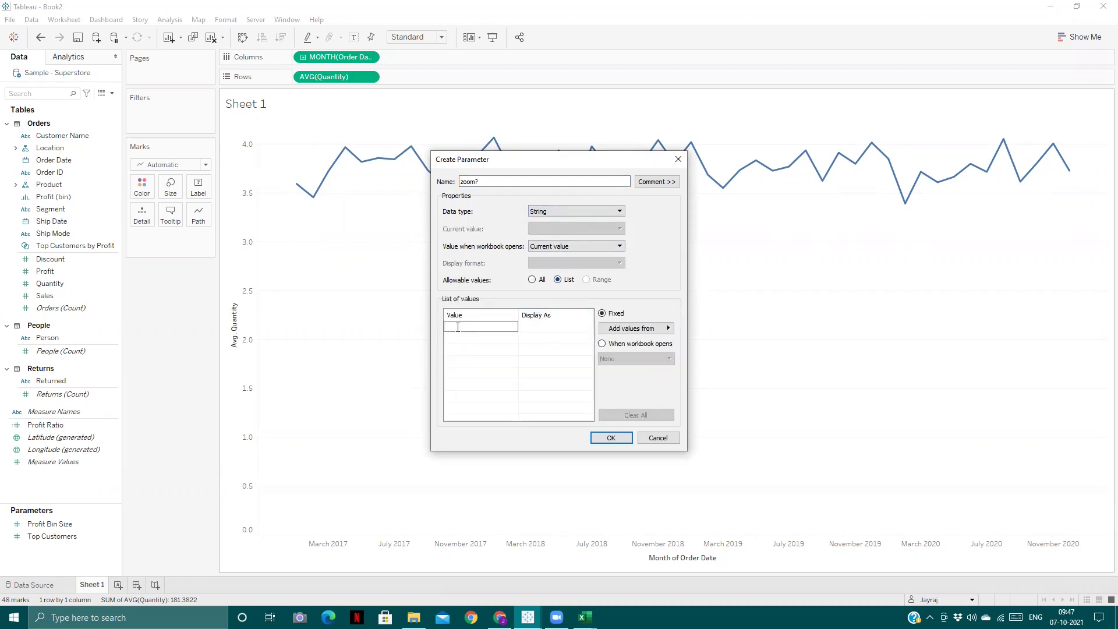
type("Yes")
key("Return")
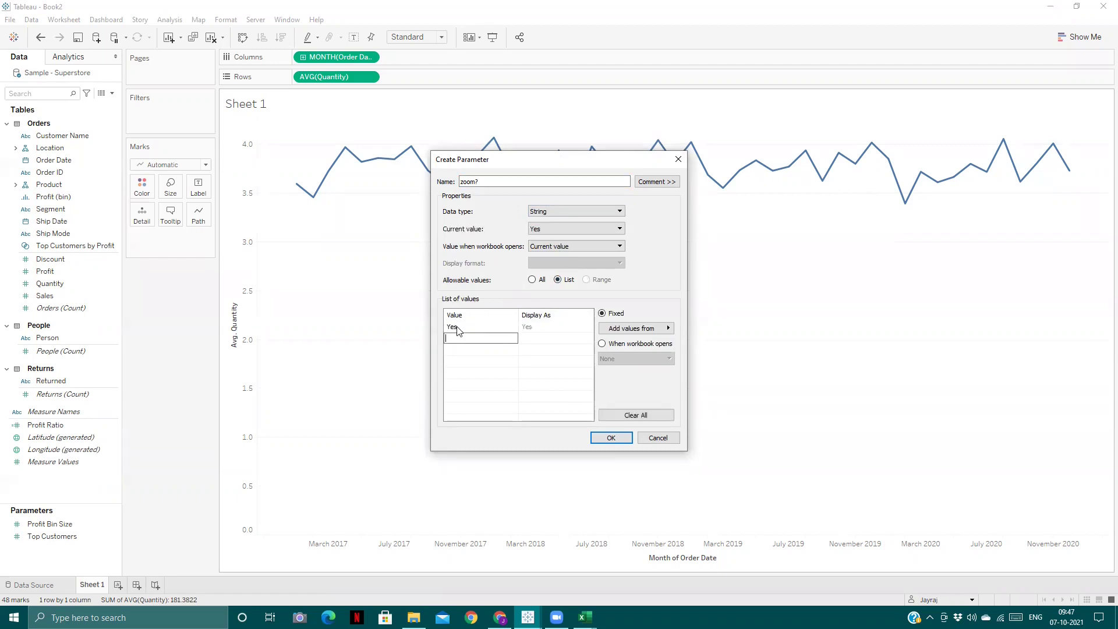
key("Return")
left_click(611, 440)
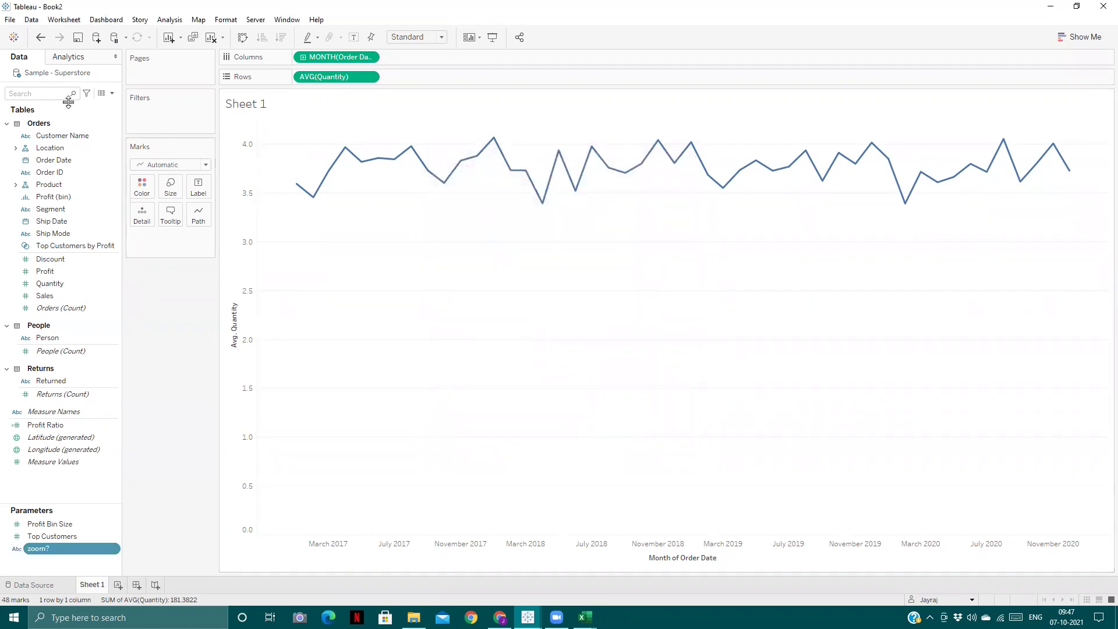
- Start a new calculated field and name it Zoom value
left_click(112, 99)
left_click(89, 106)
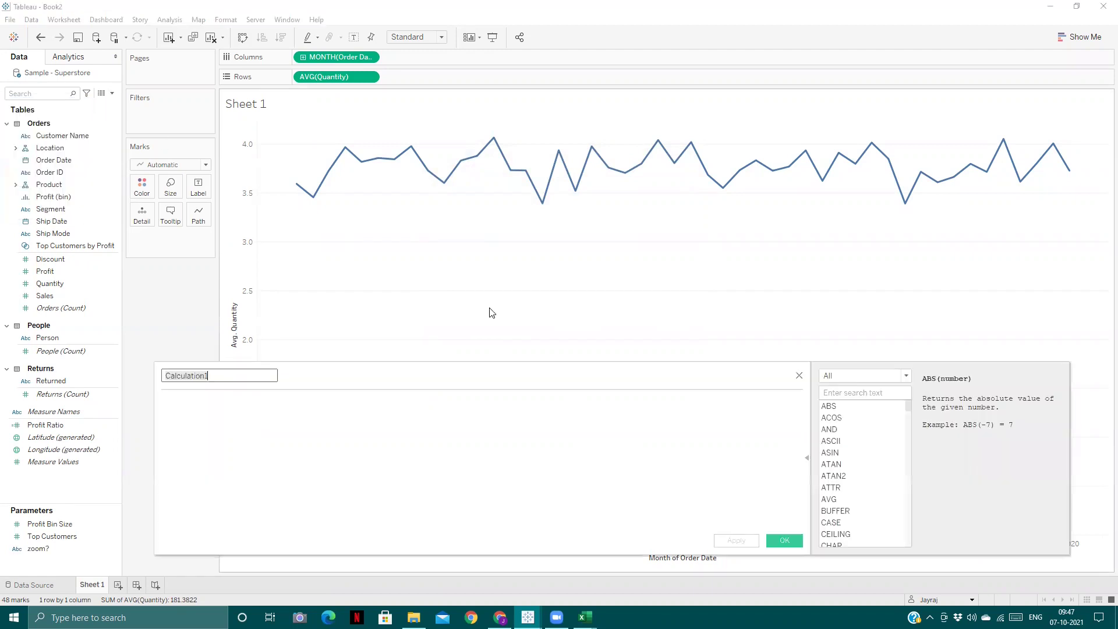
key("BackSpace")
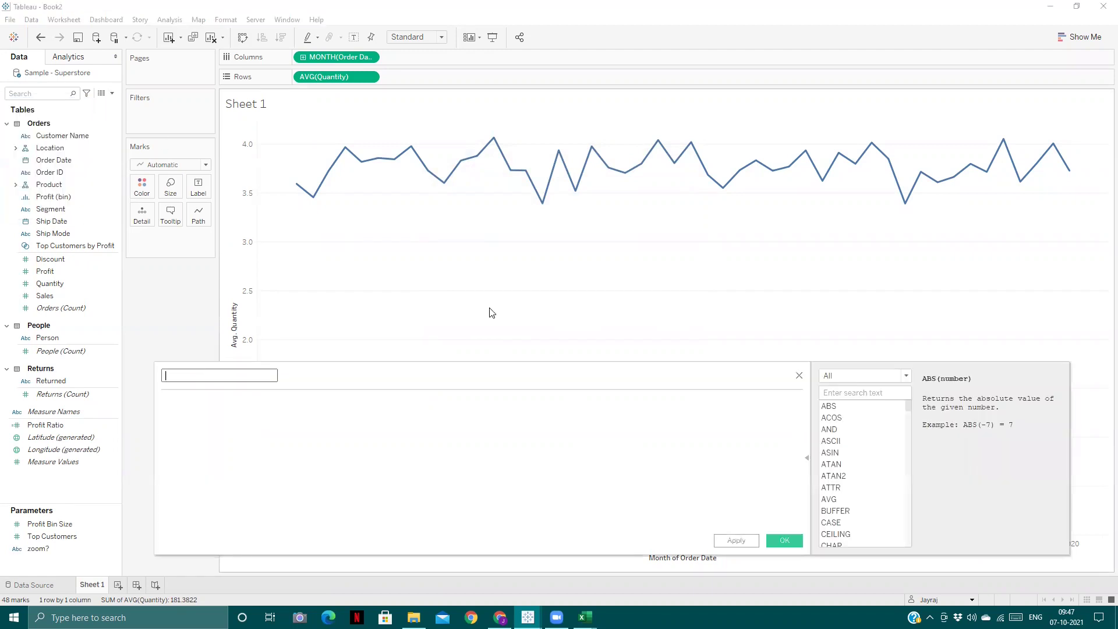
type("Zoom value")
- Enter the Zoom value formula IF [zoom?]="No" THEN 0 END
left_click(237, 399)
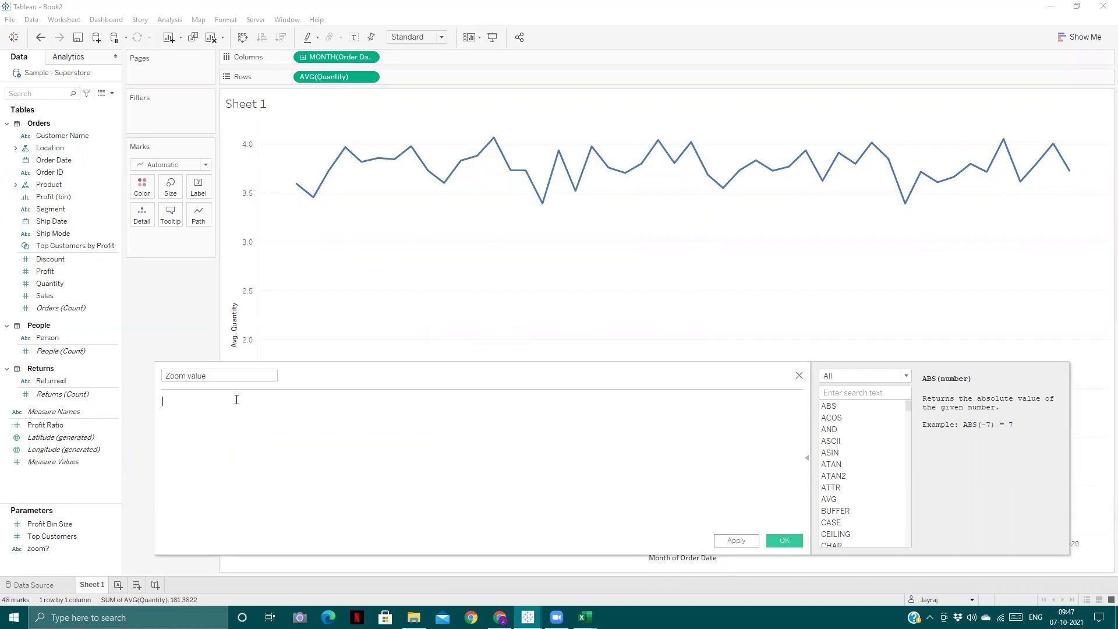
type("if")
key("Return")
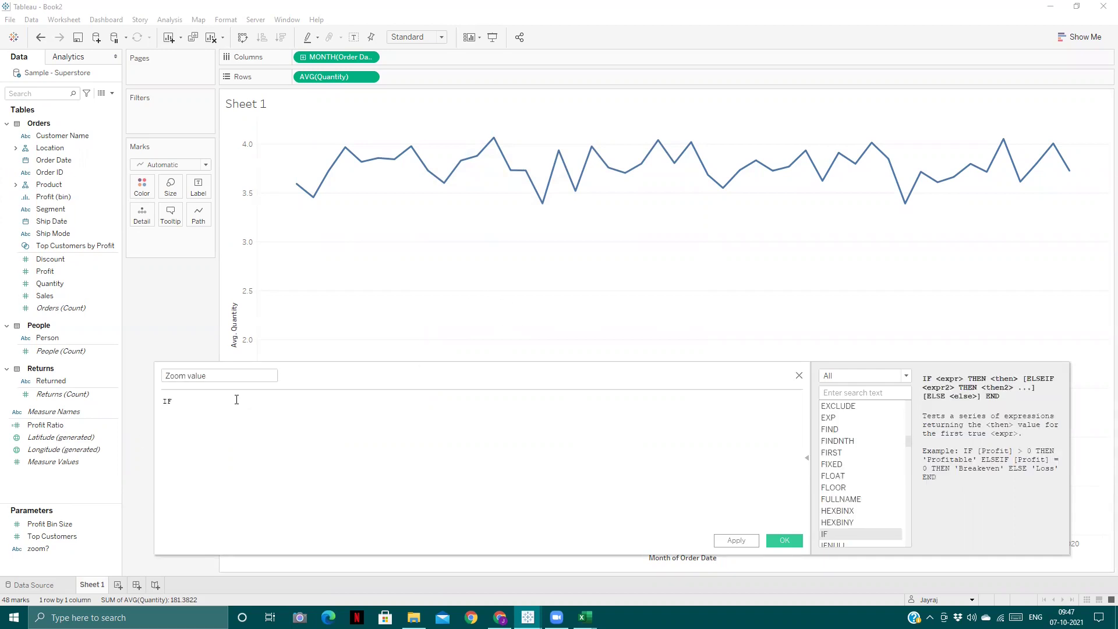
type("zoom")
key("Return")
type("=\"No\" th")
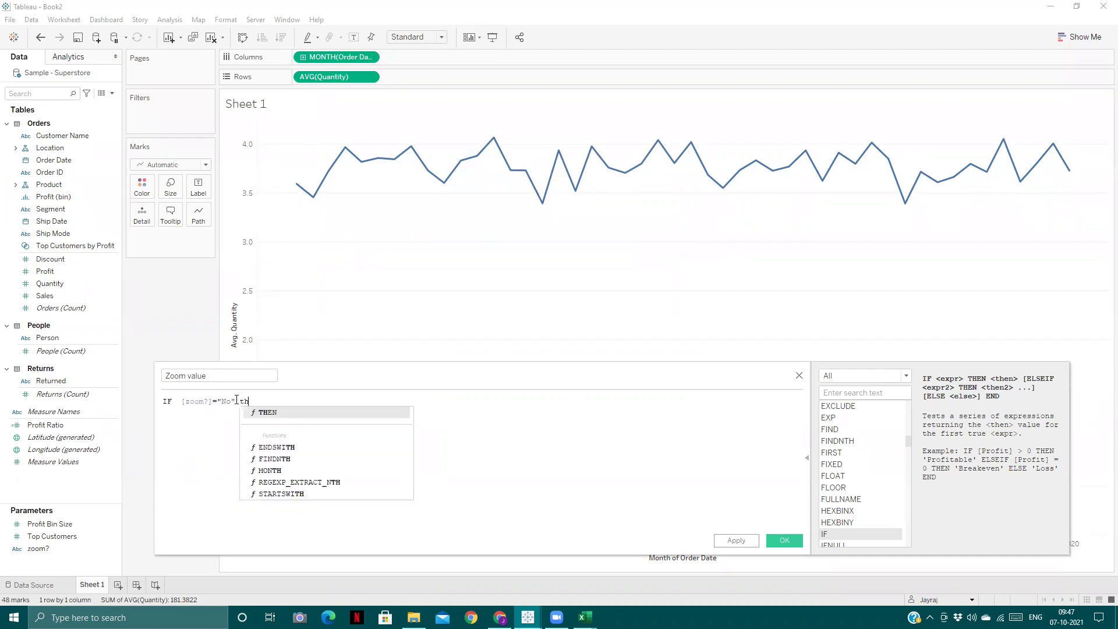
key("Return")
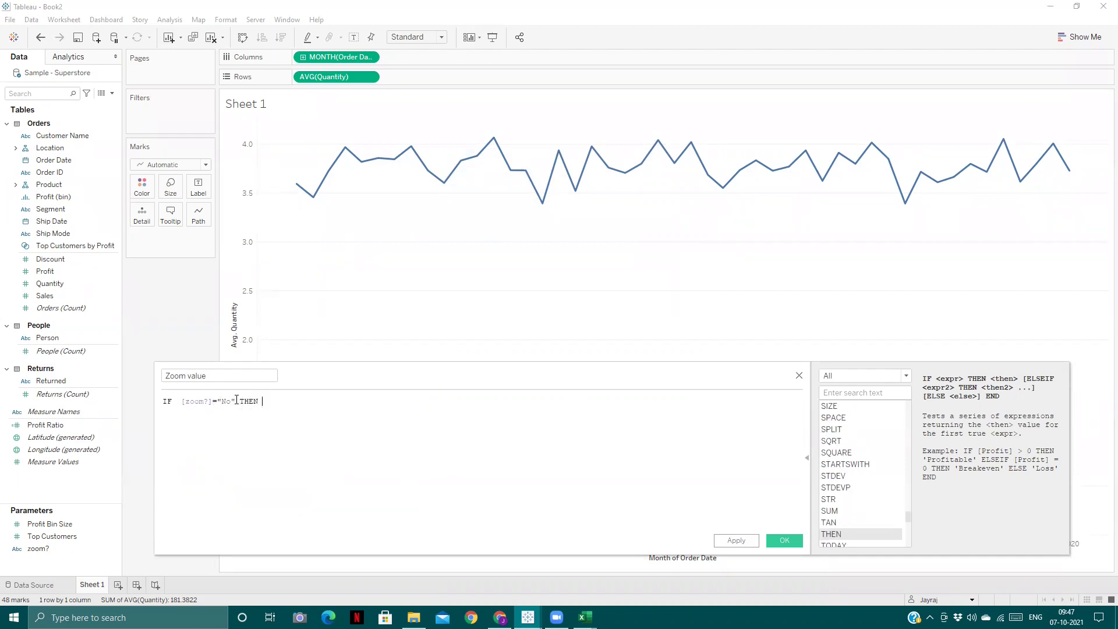
type("0e")
type(" en")
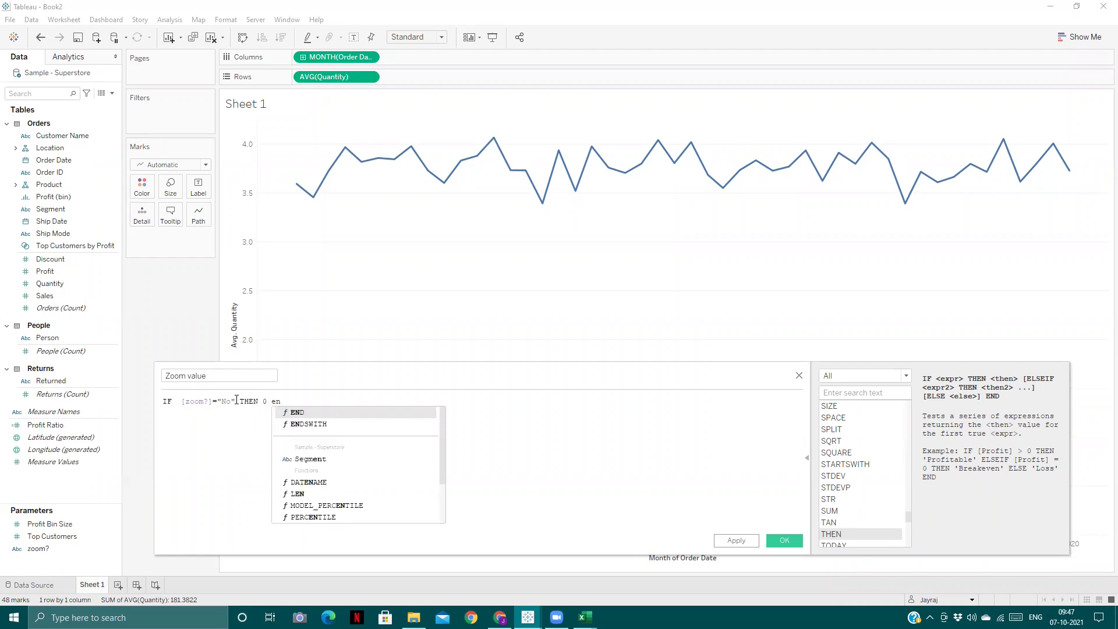
key("Return")
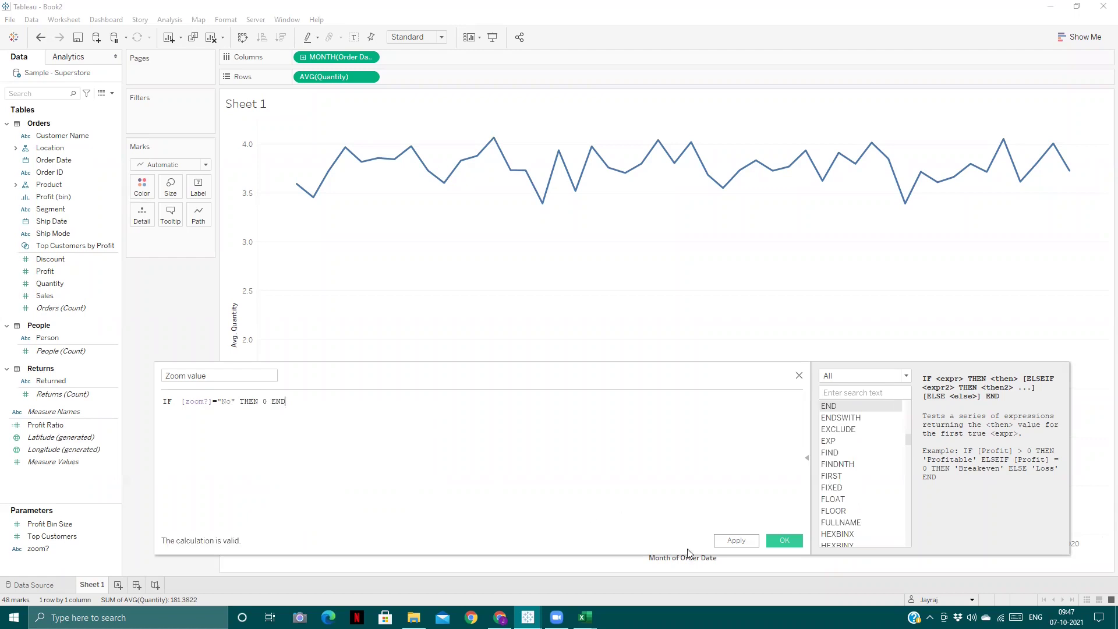
- Apply the Zoom value calculation and save the calculated field
left_click(730, 541)
left_click_drag(405, 375, 505, 220)
left_click(839, 383)
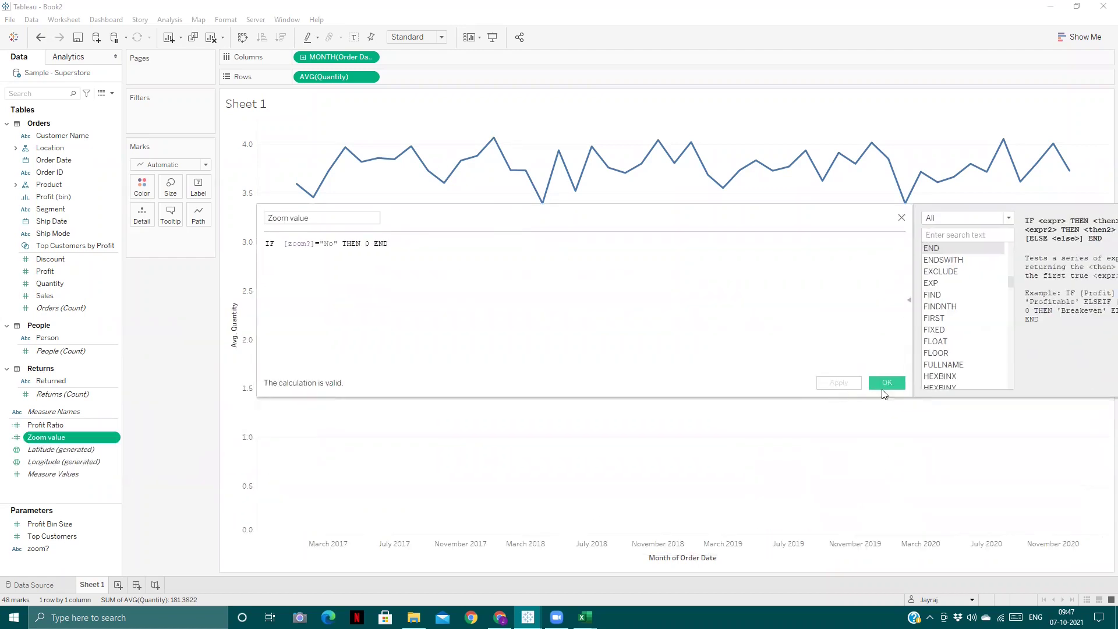
left_click(887, 383)
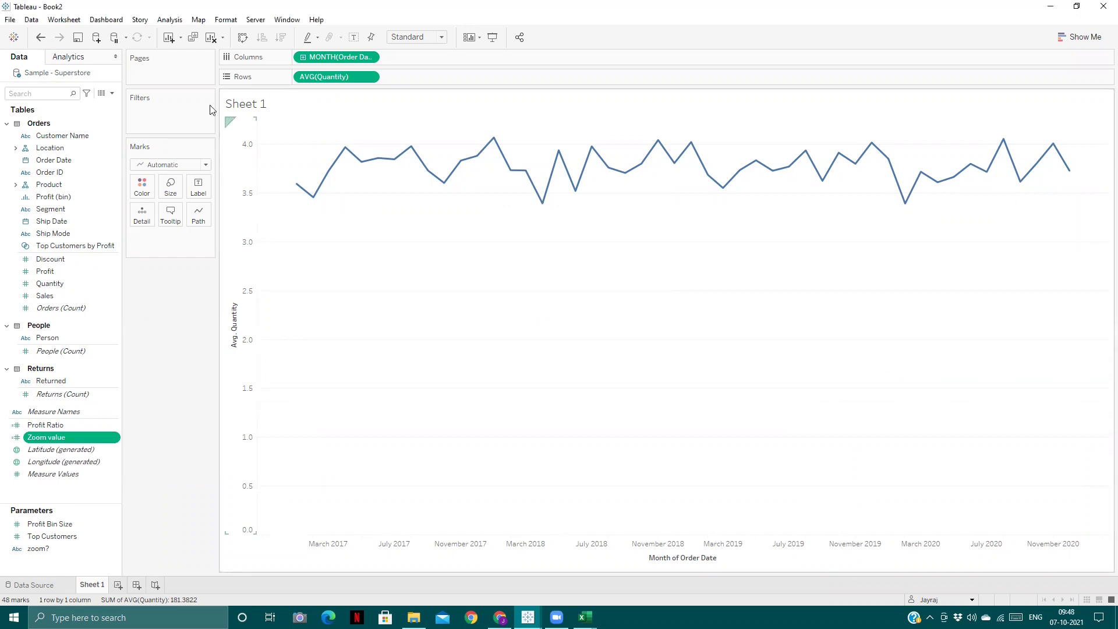
- Add a reference line across the entire table at the average of AVG(Quantity), keeping the Computation label
left_click(66, 58)
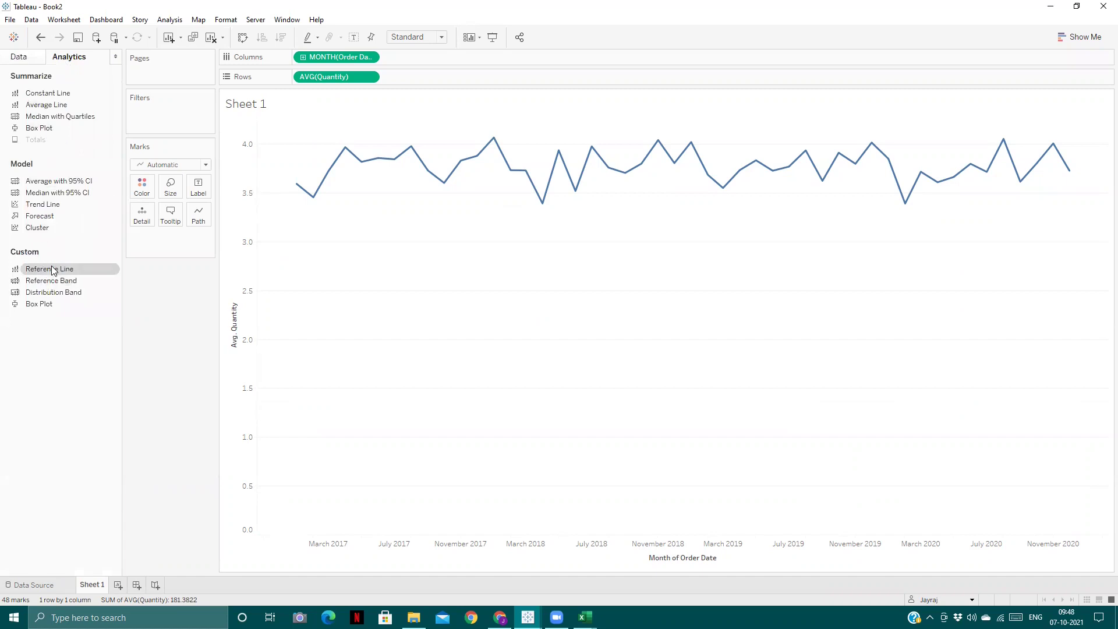
left_click_drag(53, 270, 330, 192)
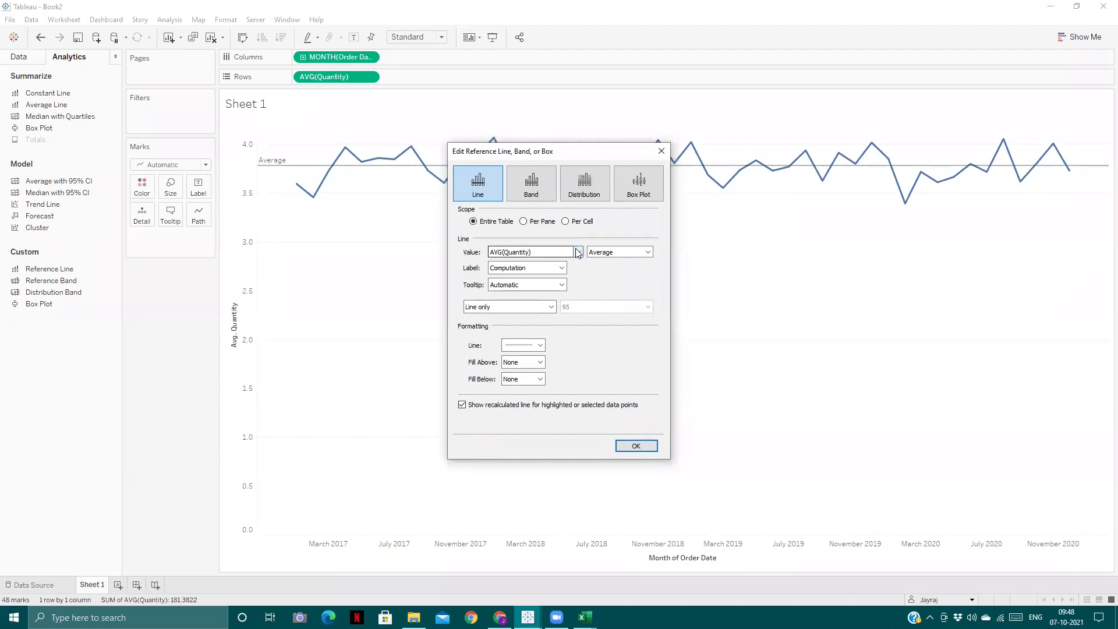
left_click(573, 254)
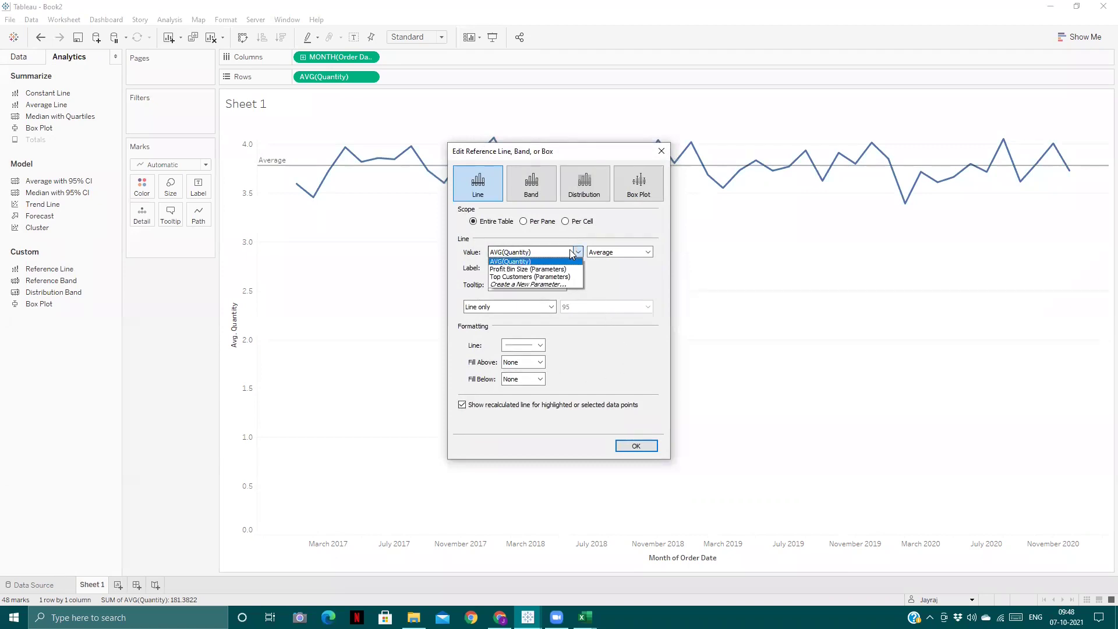
left_click(609, 278)
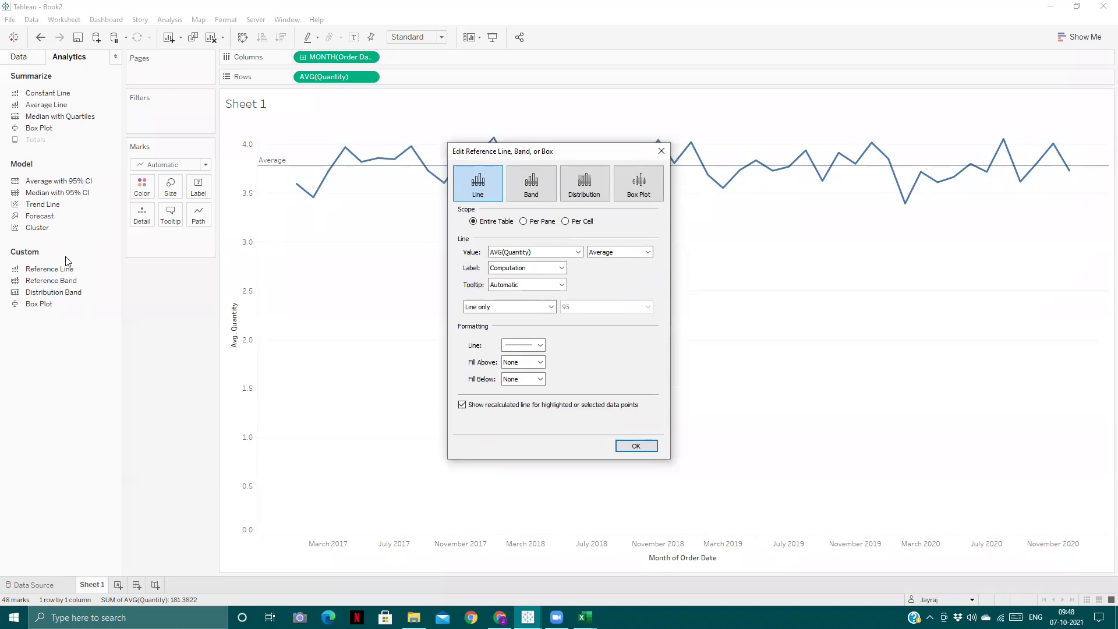
left_click(661, 151)
- Add the Zoom value field to the marks as a detail
left_click(19, 56)
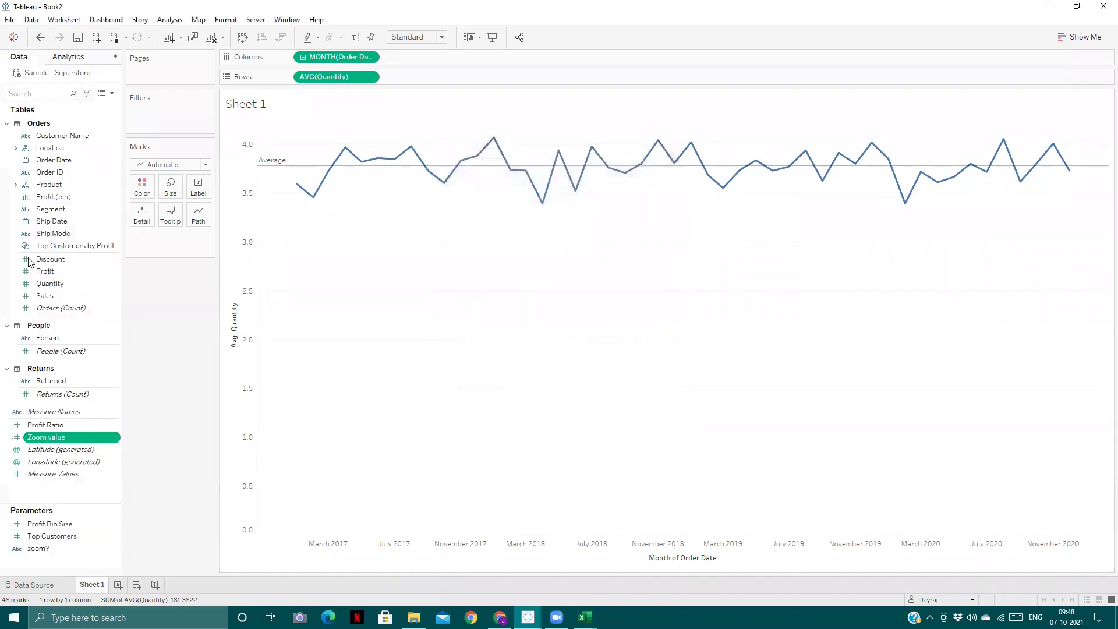
left_click_drag(50, 437, 171, 282)
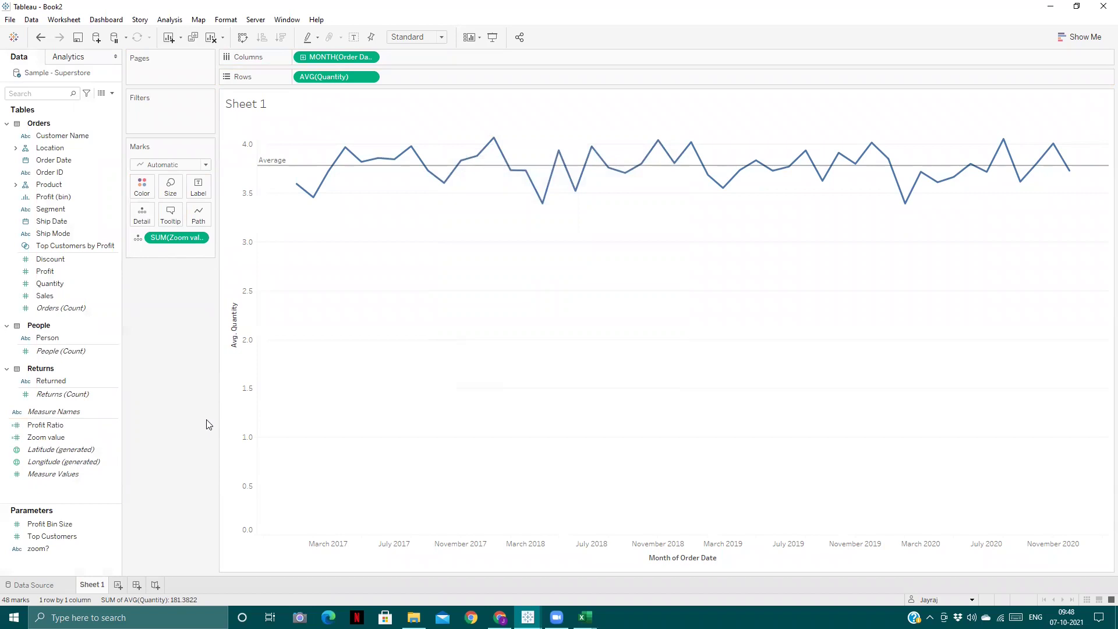
- Edit the existing average reference line so that its value uses SUM(Zoom value)
left_click(70, 62)
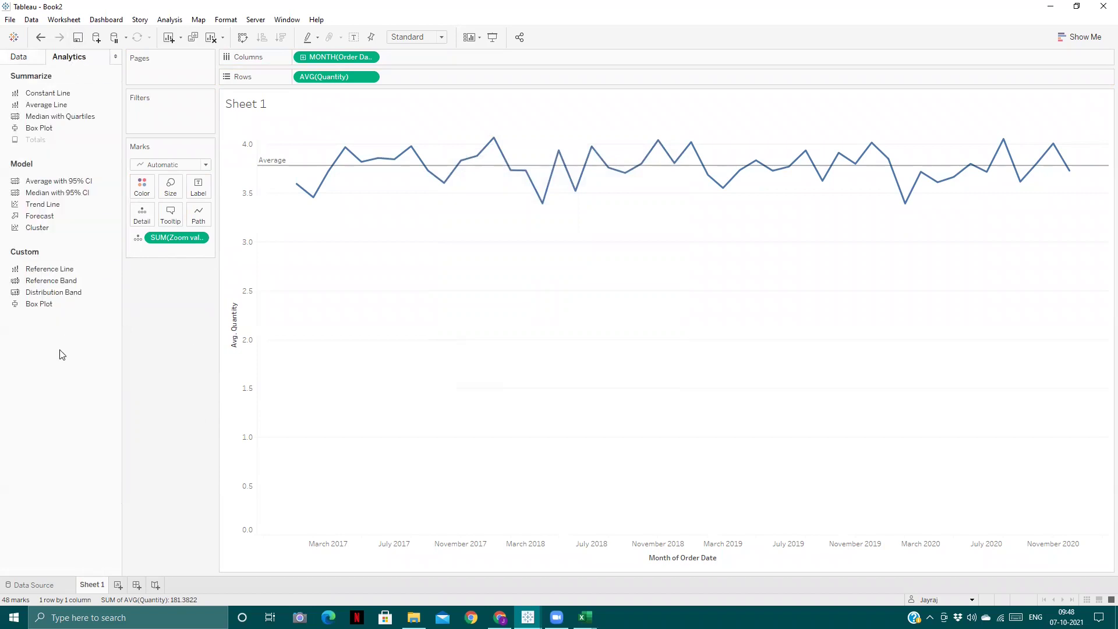
right_click(280, 166)
left_click(293, 173)
left_click(578, 252)
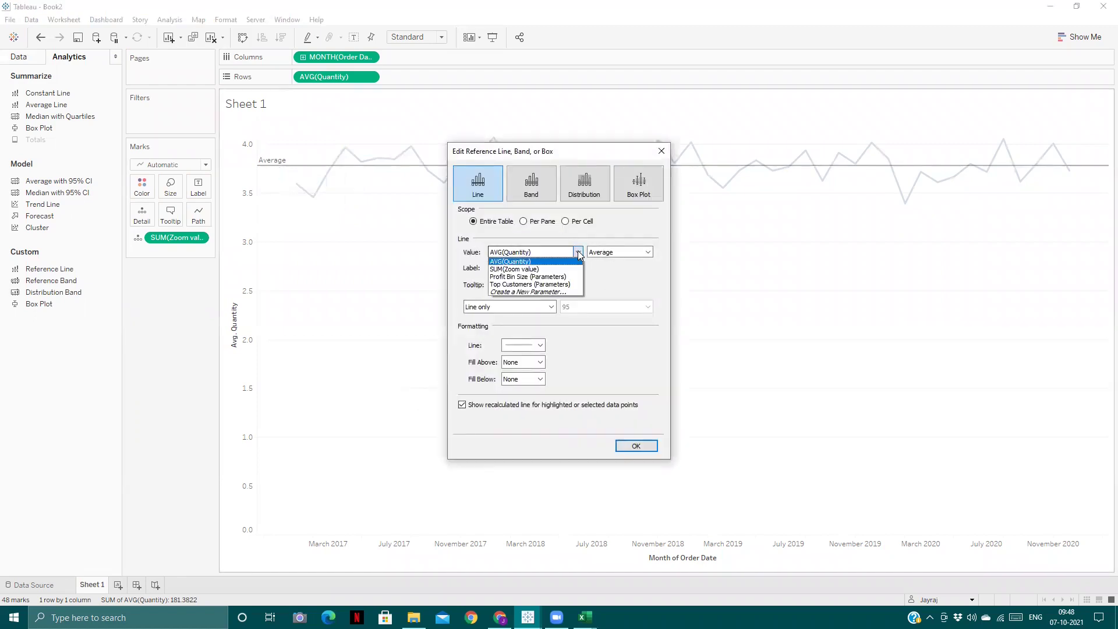
left_click(541, 269)
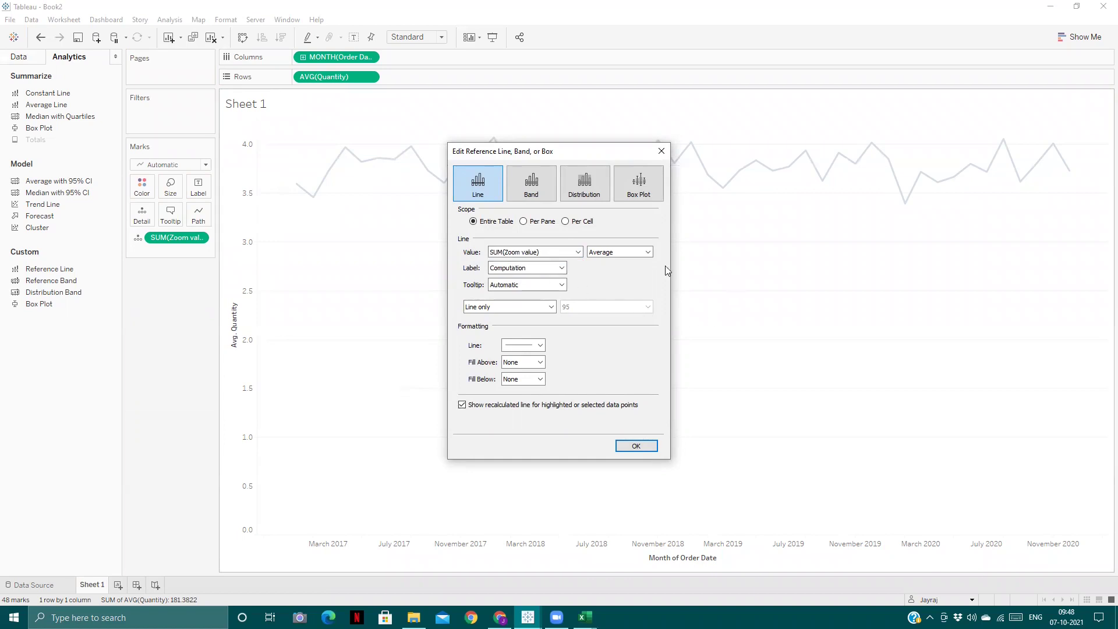
- Set this reference line's label, tooltip and line style to None, disable the recalculated line option and apply the settings
left_click(548, 269)
left_click(531, 278)
left_click(562, 285)
left_click(542, 303)
left_click(562, 285)
left_click(534, 297)
left_click(540, 345)
left_click(541, 361)
left_click(462, 405)
left_click(638, 445)
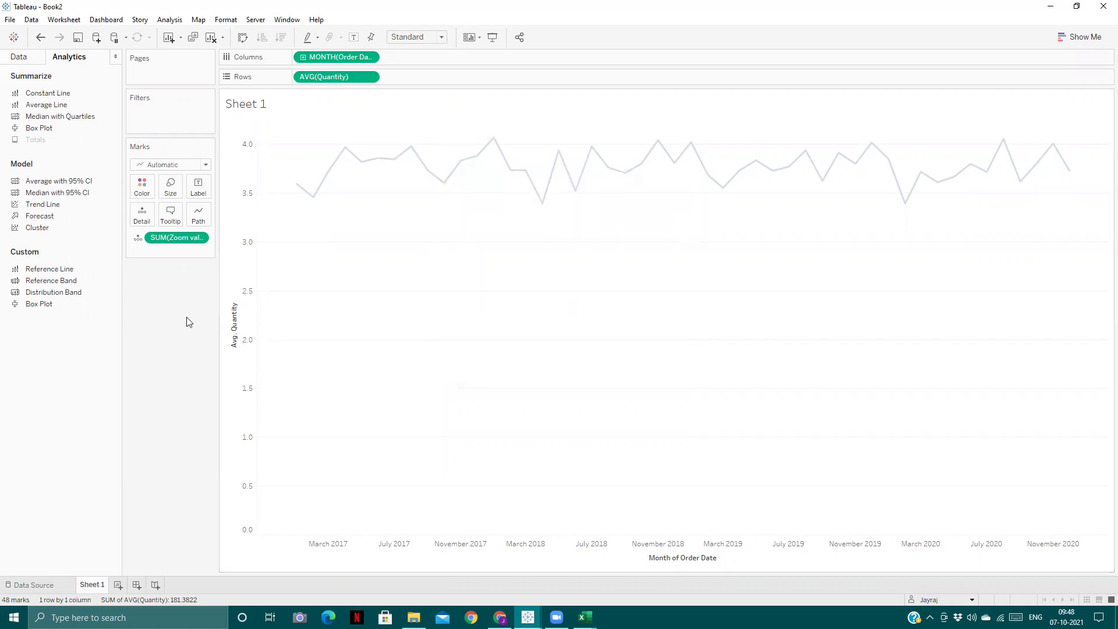
- Show the zoom? parameter control on the sheet
left_click(23, 57)
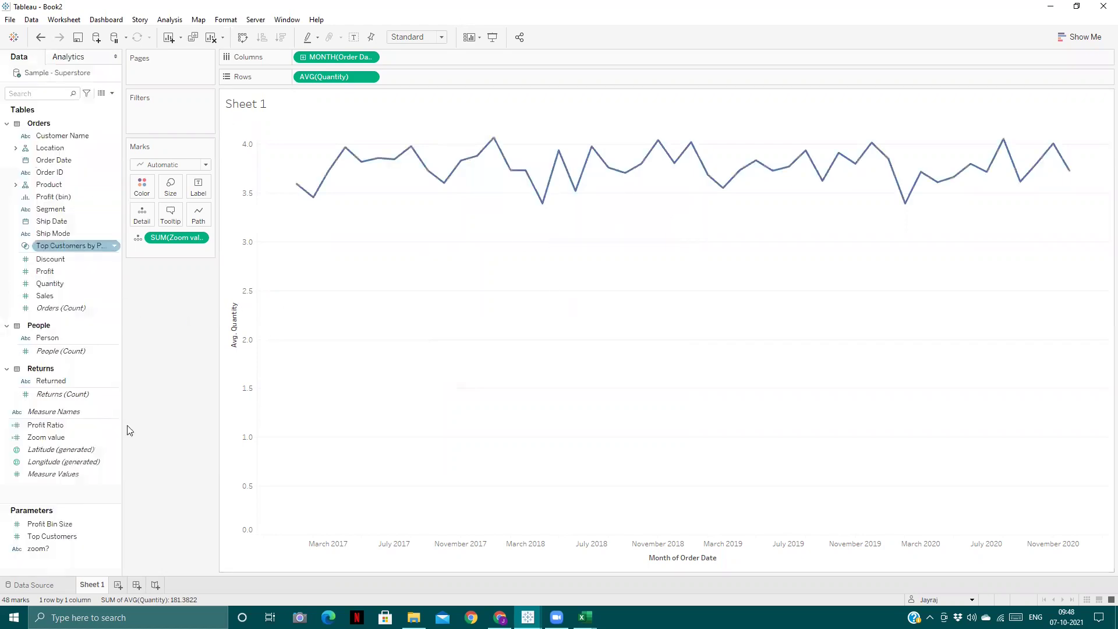
right_click(114, 548)
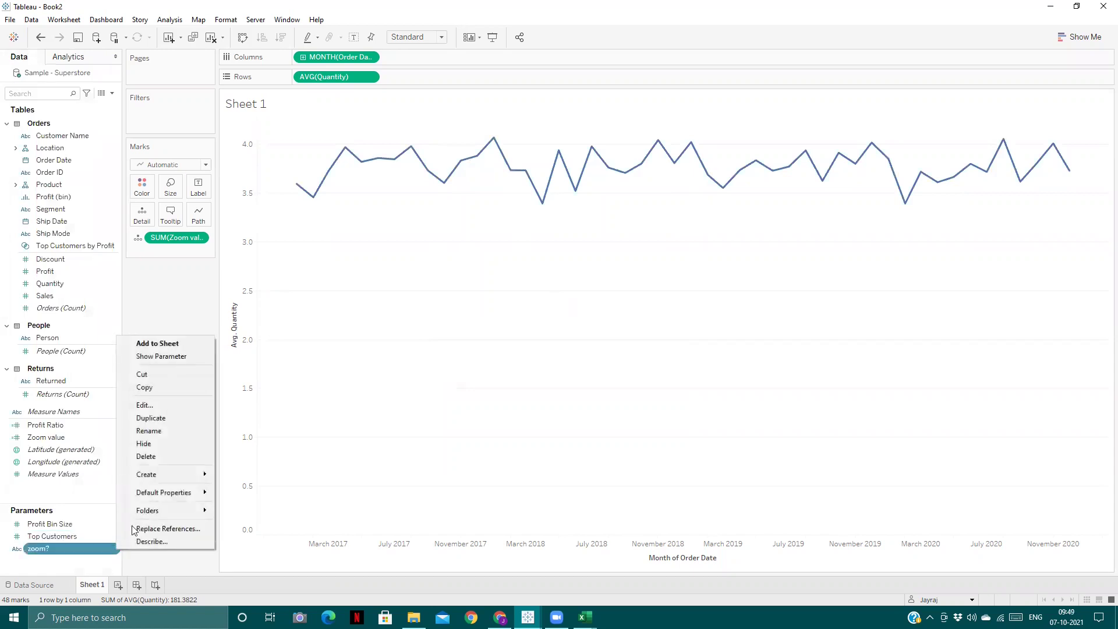
left_click(184, 357)
- Test the zoom? parameter with No and leave it set to Yes
left_click(1055, 114)
left_click(1052, 131)
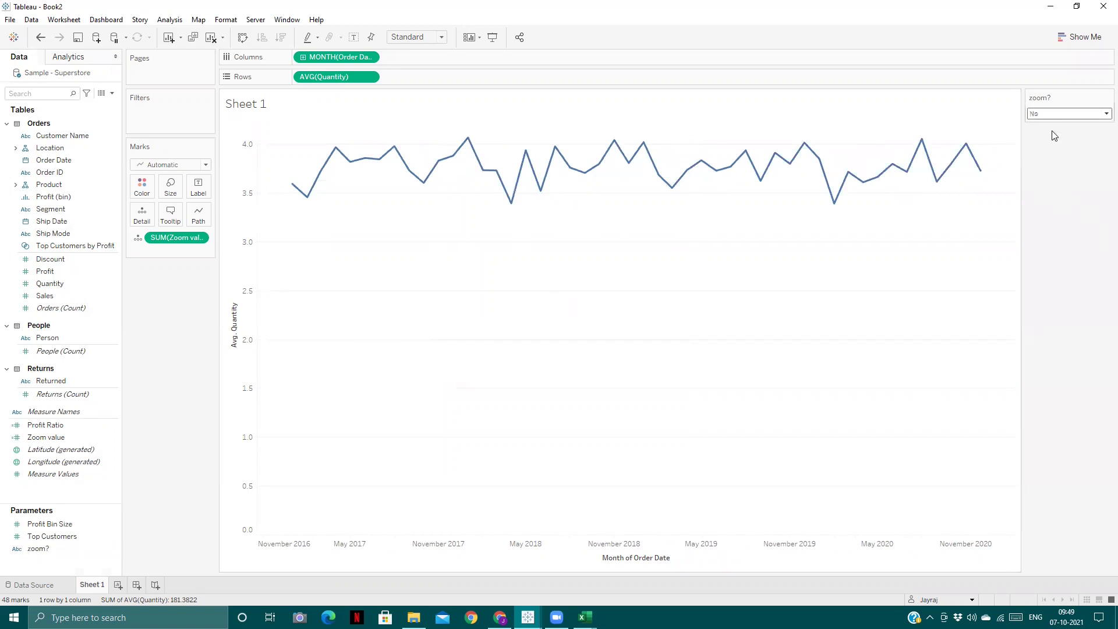
left_click(1052, 114)
left_click(1051, 126)
- Add a per-pane reference line to the chart using the average of SUM(Zoom value)
left_click(85, 57)
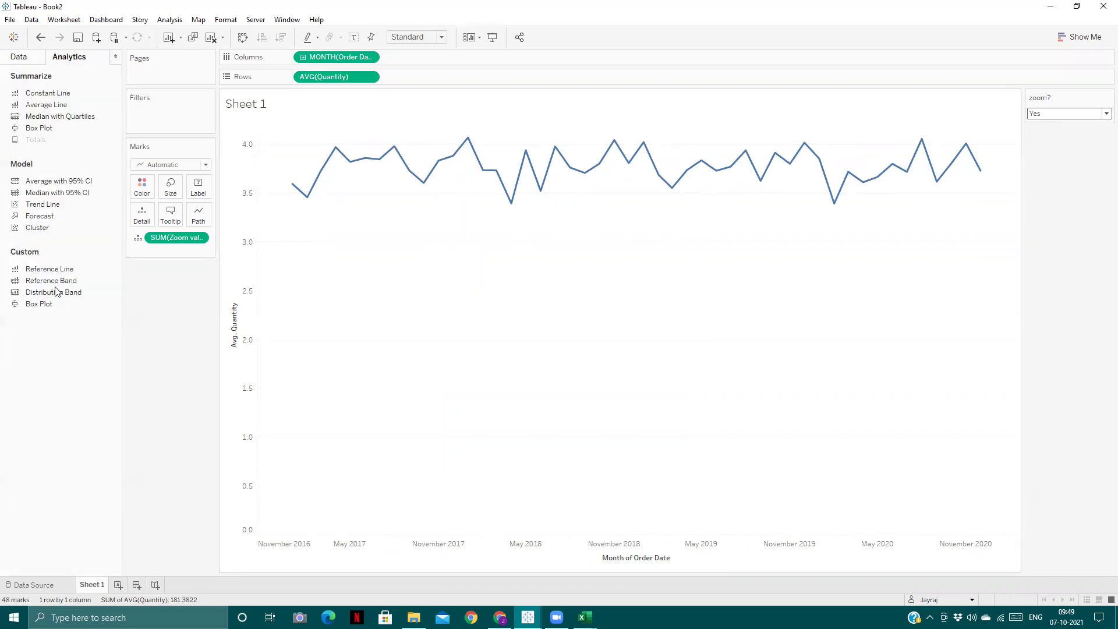
left_click_drag(56, 272, 368, 196)
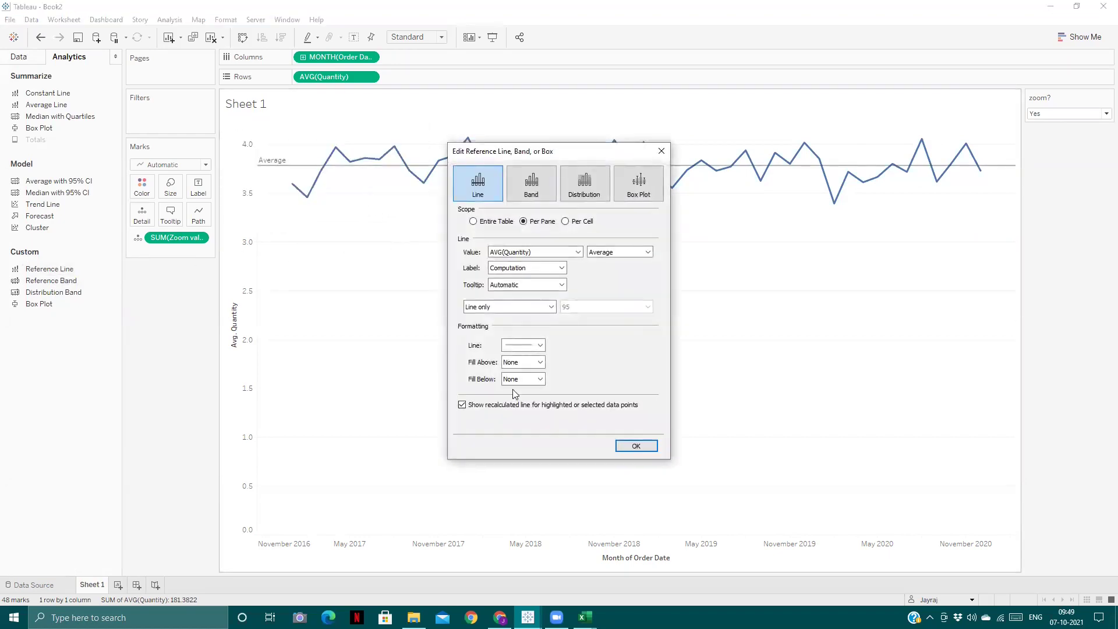
left_click(578, 252)
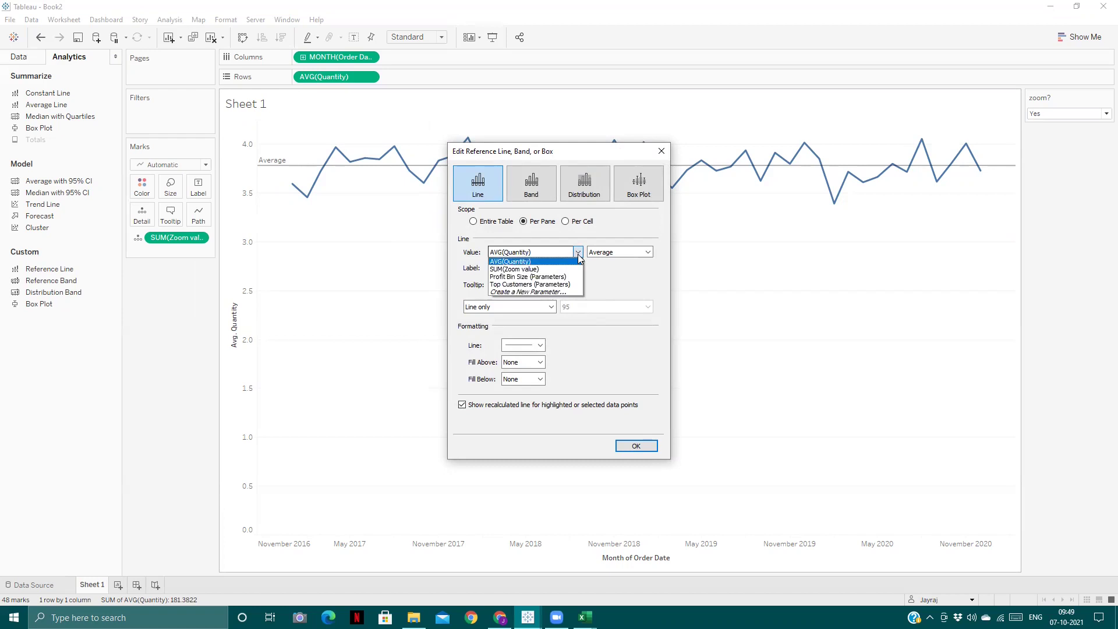
left_click(553, 266)
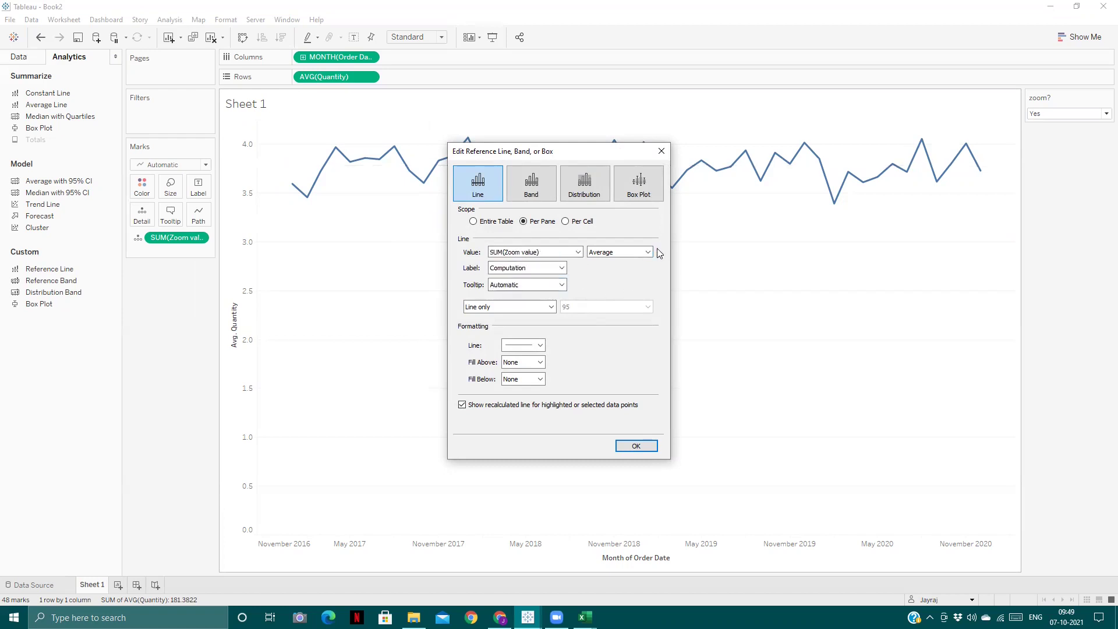
- Set the per-pane reference line's label, tooltip and line style to None, disable the recalculated line option and apply the settings
left_click(561, 268)
left_click(522, 278)
left_click(561, 285)
left_click(524, 302)
left_click(540, 347)
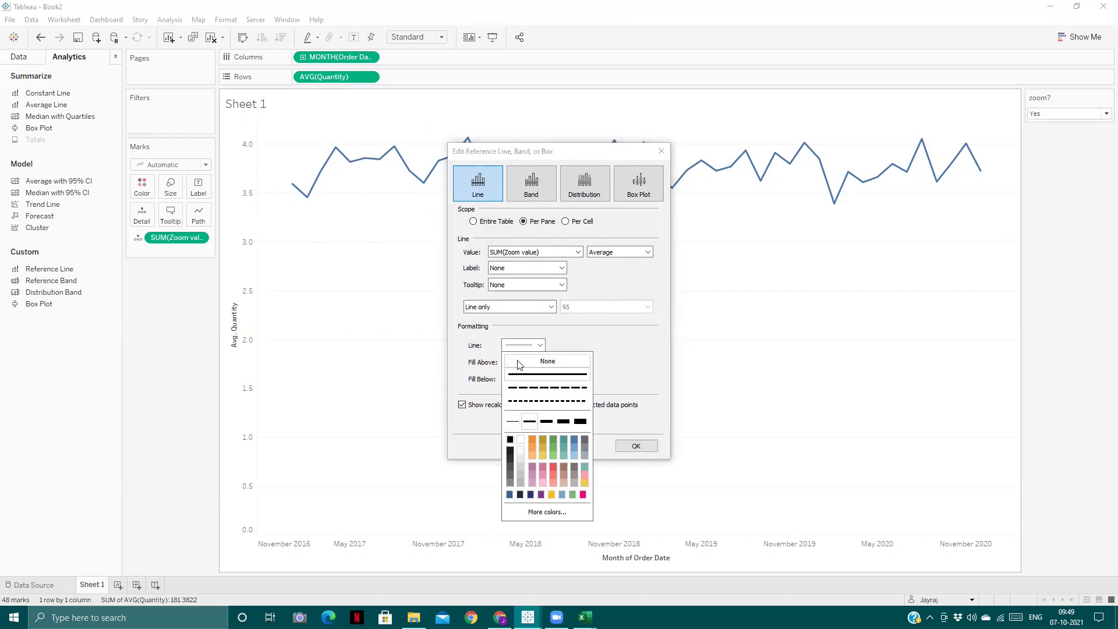
left_click(527, 362)
left_click(636, 348)
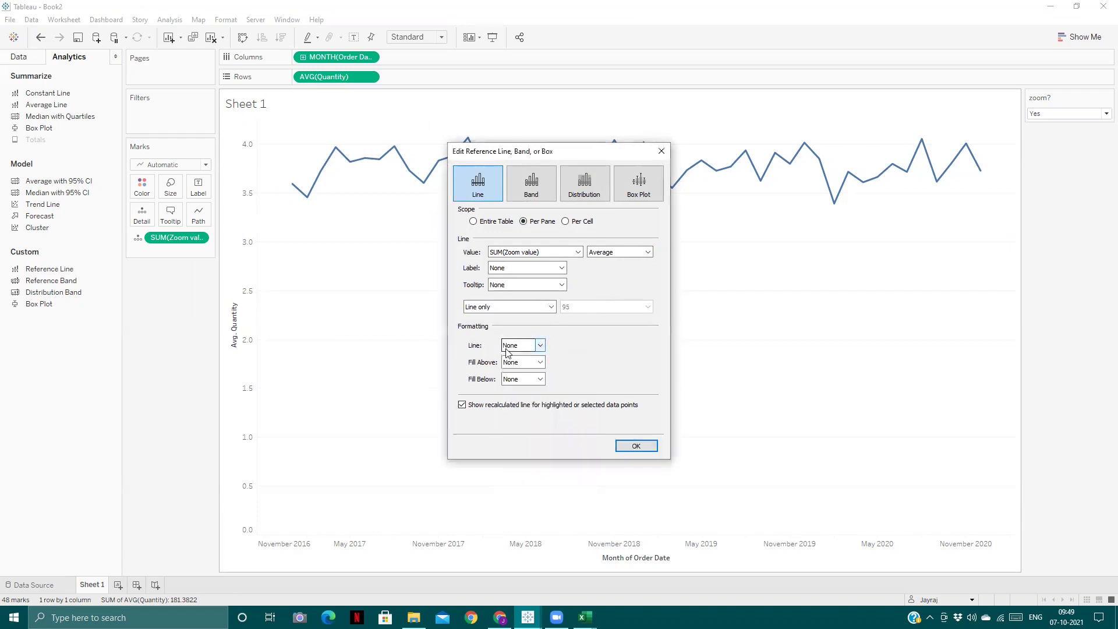
left_click(462, 405)
left_click(636, 446)
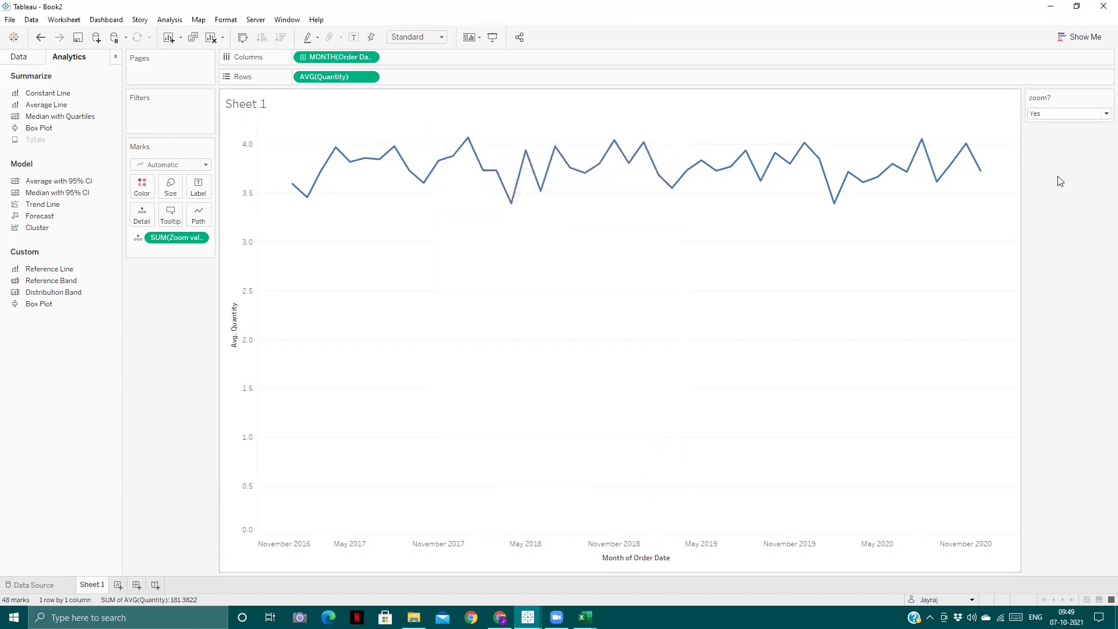
- Switch the zoom? parameter between Yes and No to check the effect on the quantity axis
left_click(1040, 113)
left_click(1037, 125)
left_click(1042, 114)
left_click(1035, 134)
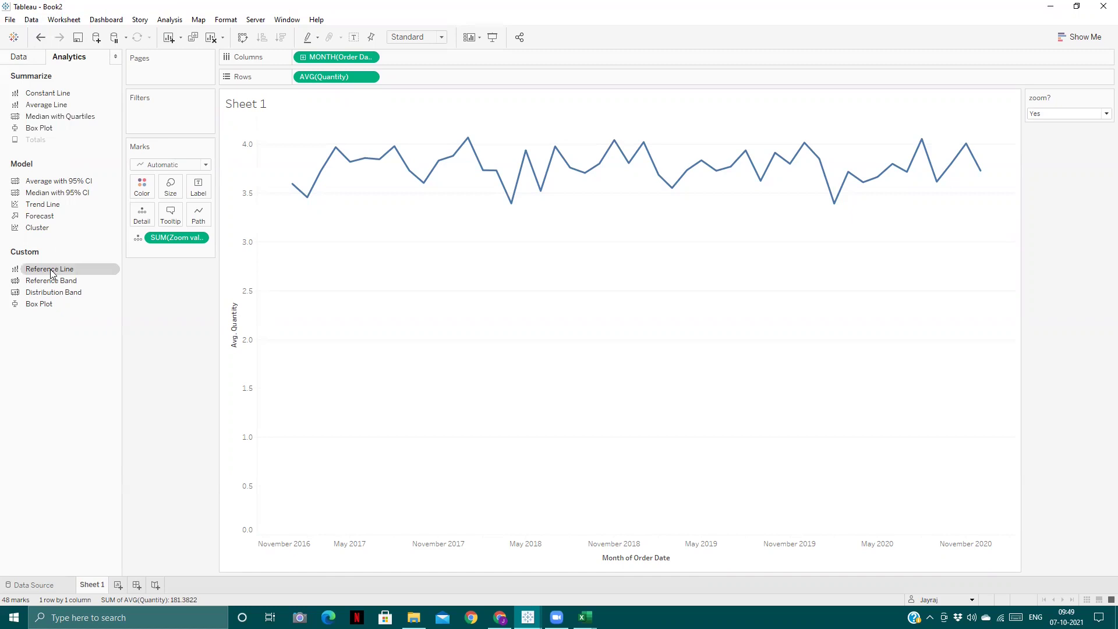
- Add a per-cell reference line to the chart using the average of SUM(Zoom value)
left_click(19, 57)
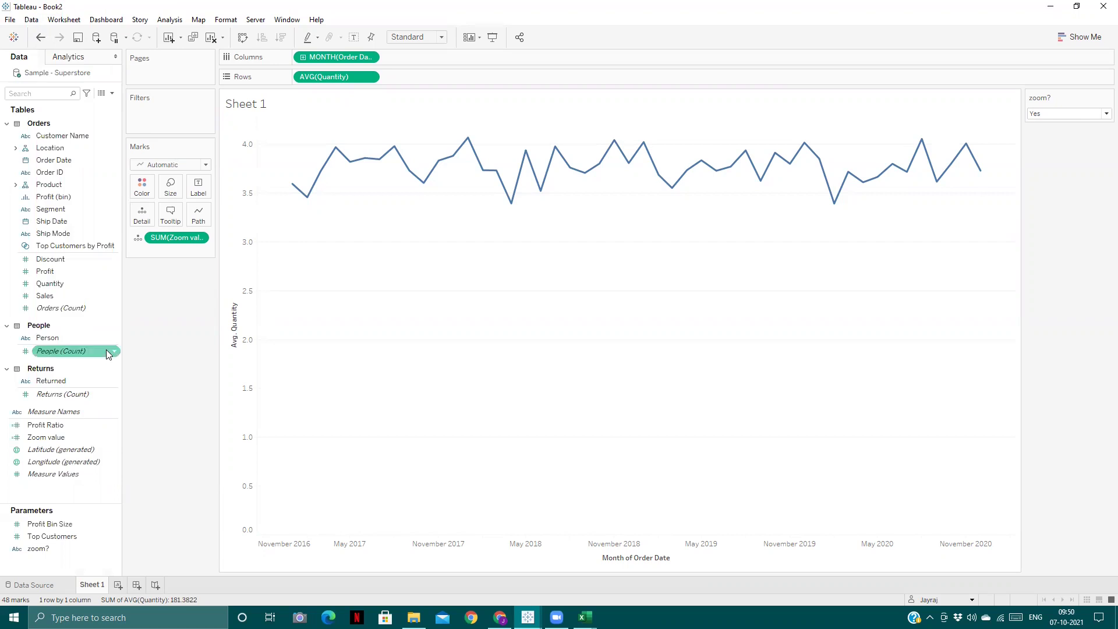
left_click(64, 59)
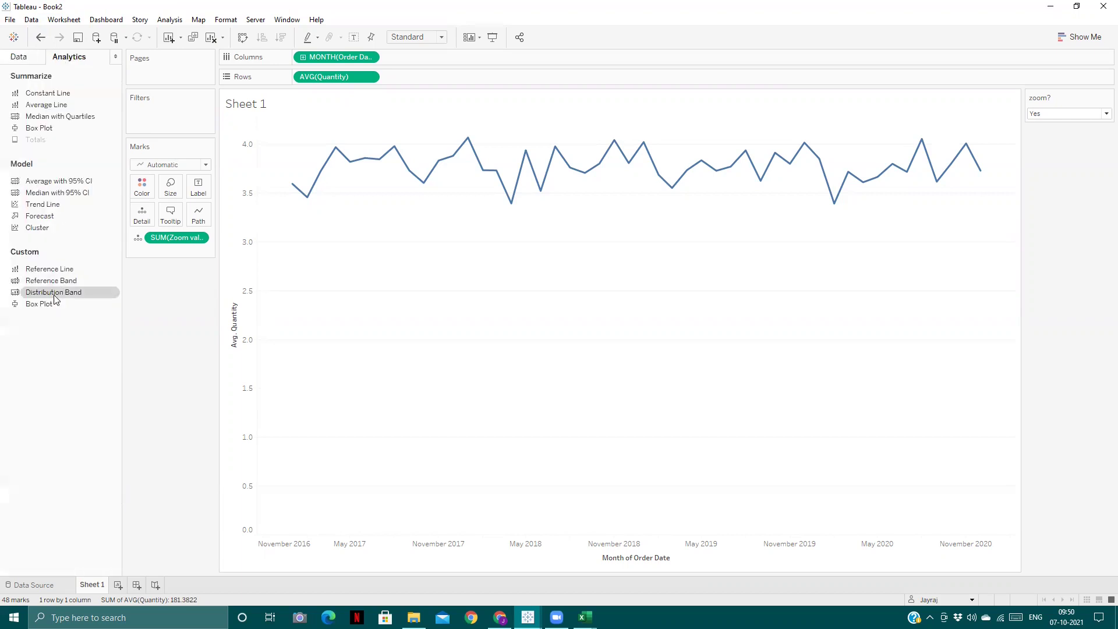
left_click_drag(58, 269, 398, 185)
left_click(578, 252)
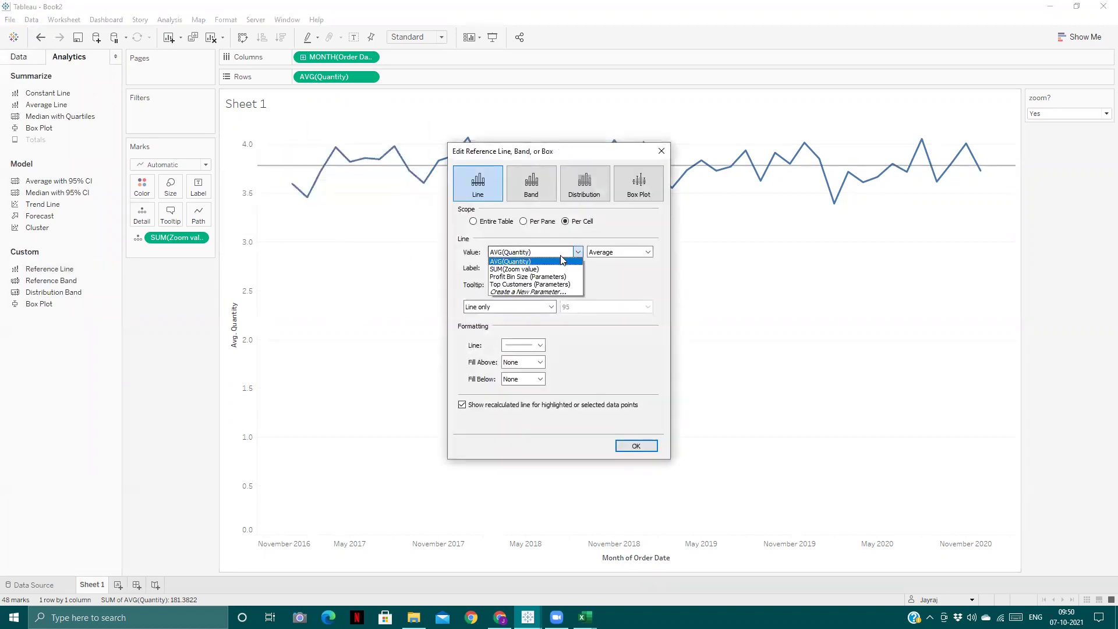
left_click(549, 271)
- Set the per-cell reference line's label, tooltip and line style to None, disable the recalculated line option and apply the settings
left_click(649, 253)
left_click(650, 251)
left_click(544, 285)
left_click(536, 309)
left_click(527, 346)
left_click(517, 362)
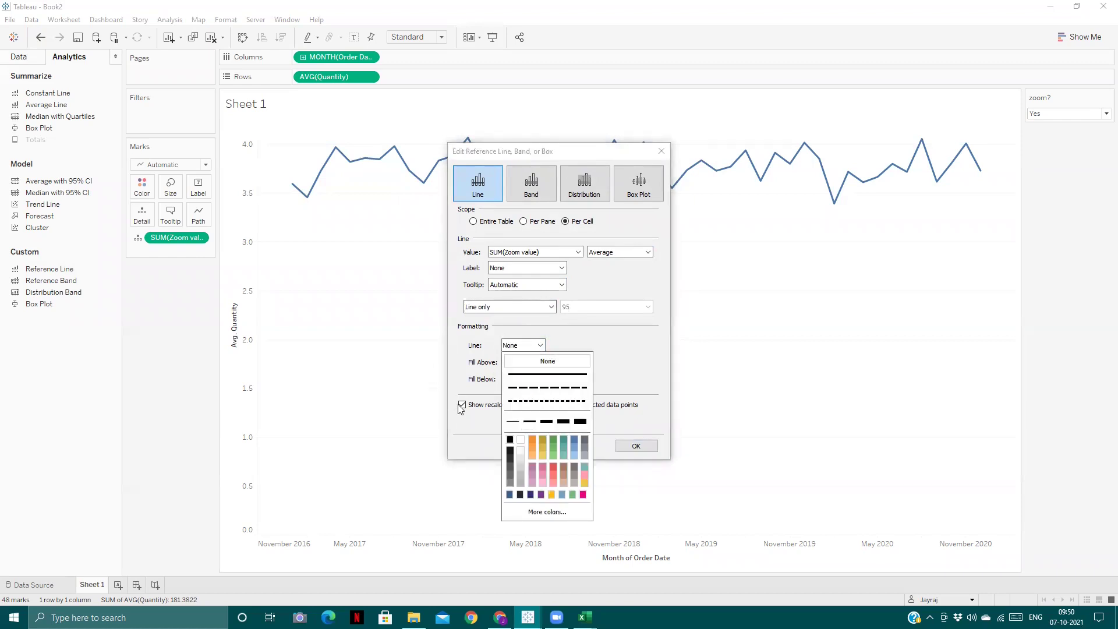
left_click(461, 409)
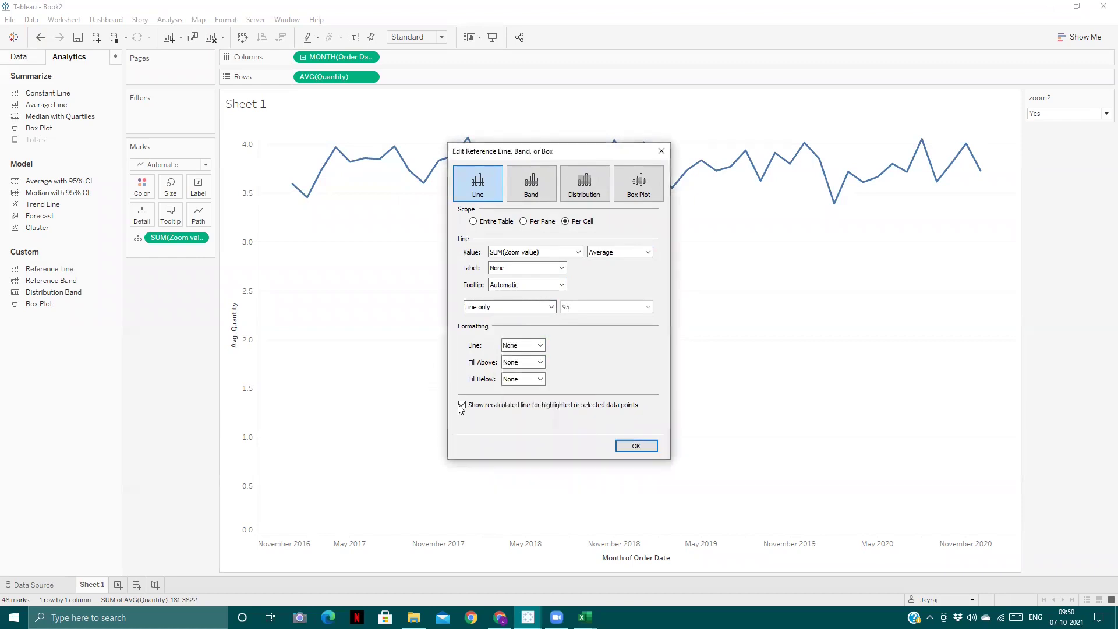
left_click(637, 446)
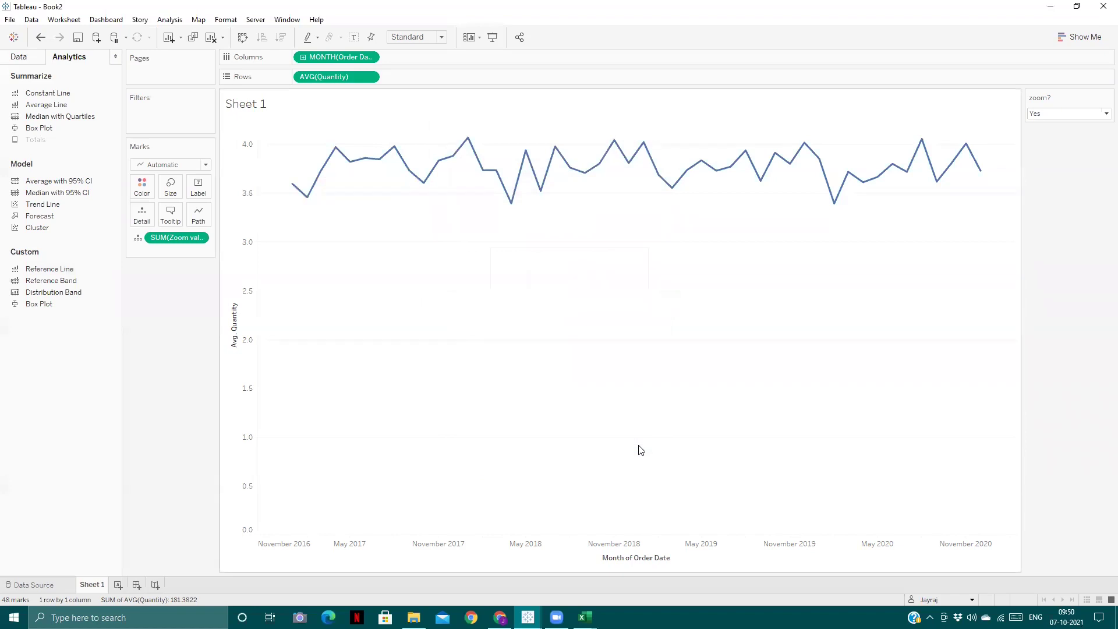
- Test the zoom? parameter choices again with the per-cell reference line, ending on Yes
left_click(1049, 114)
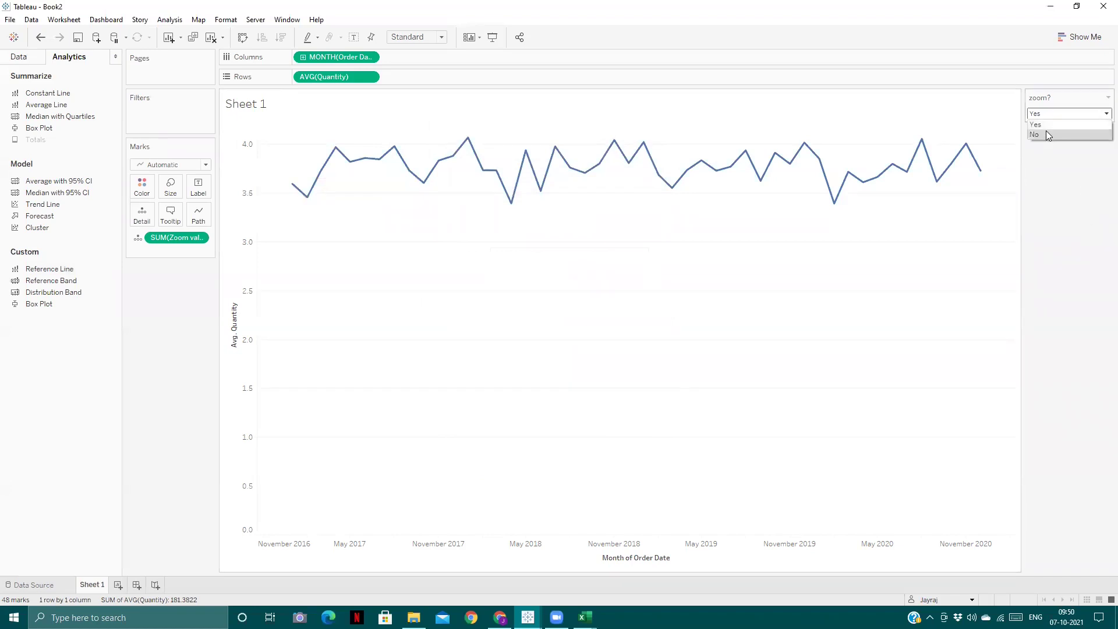
left_click(1047, 114)
left_click(1046, 113)
left_click(1041, 123)
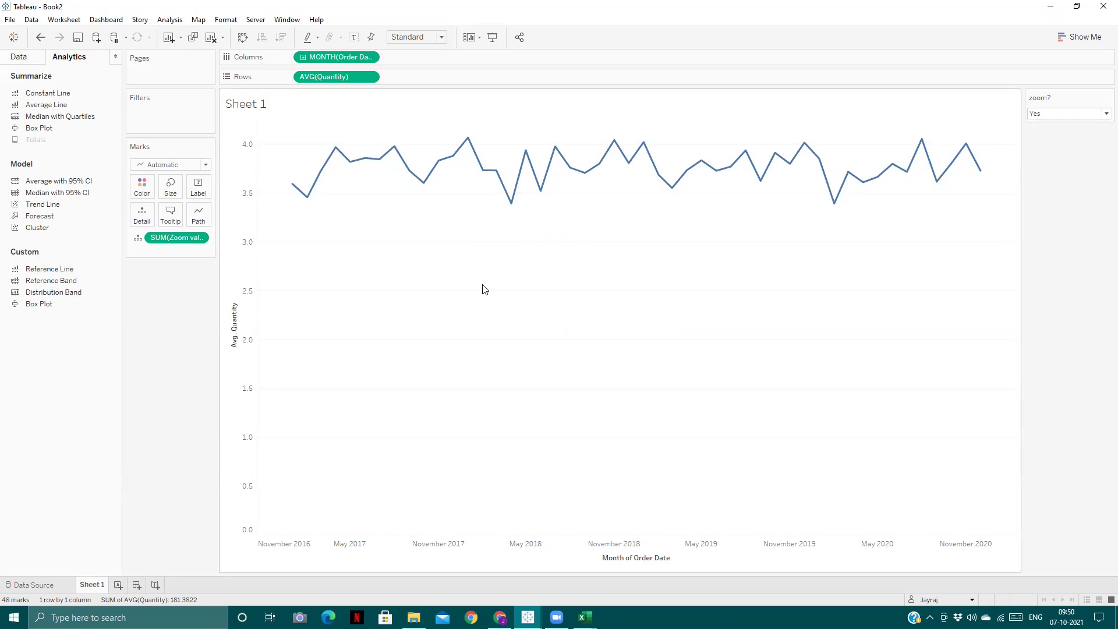
- Remove two of the three Average Zoom value reference lines from the Avg. Quantity axis, keeping the per-cell one
right_click(240, 498)
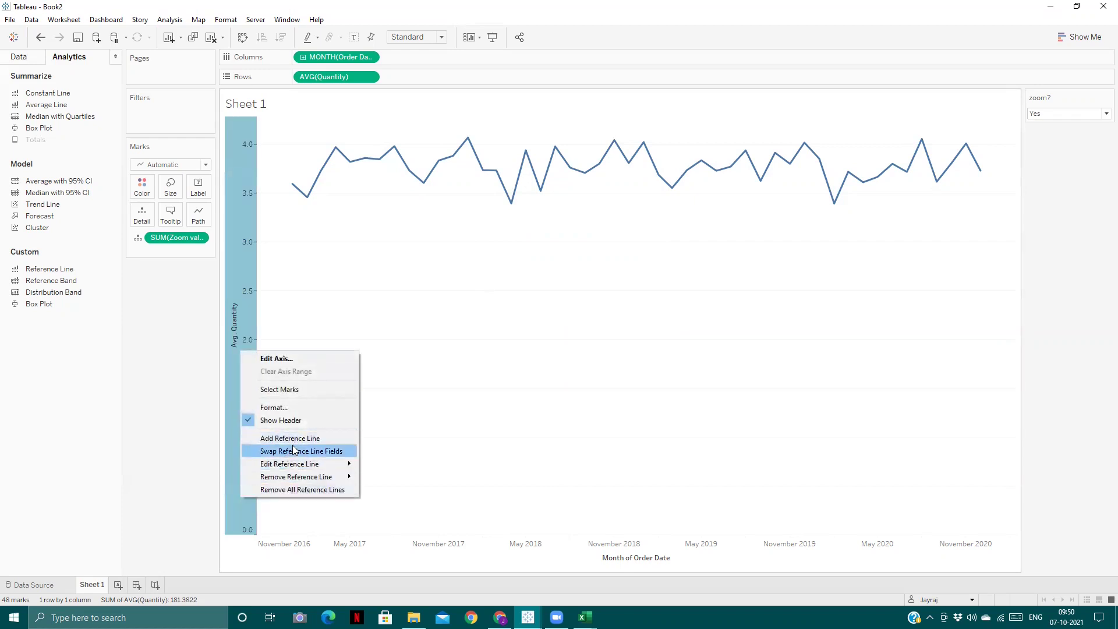
mouse_move(295, 464)
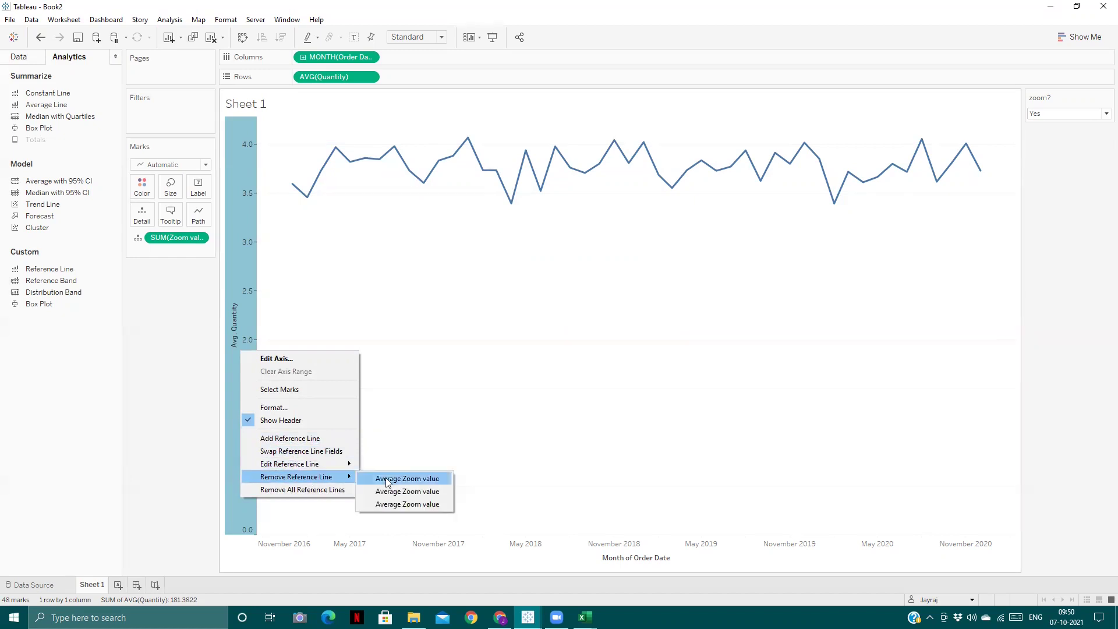
left_click(397, 494)
right_click(229, 469)
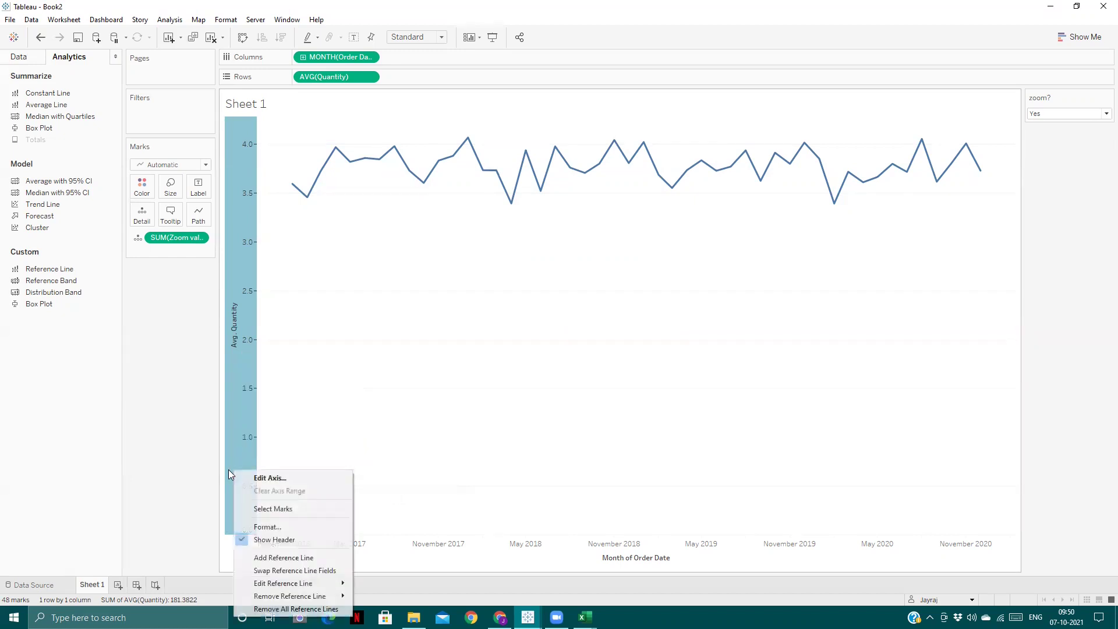
mouse_move(309, 597)
left_click(378, 595)
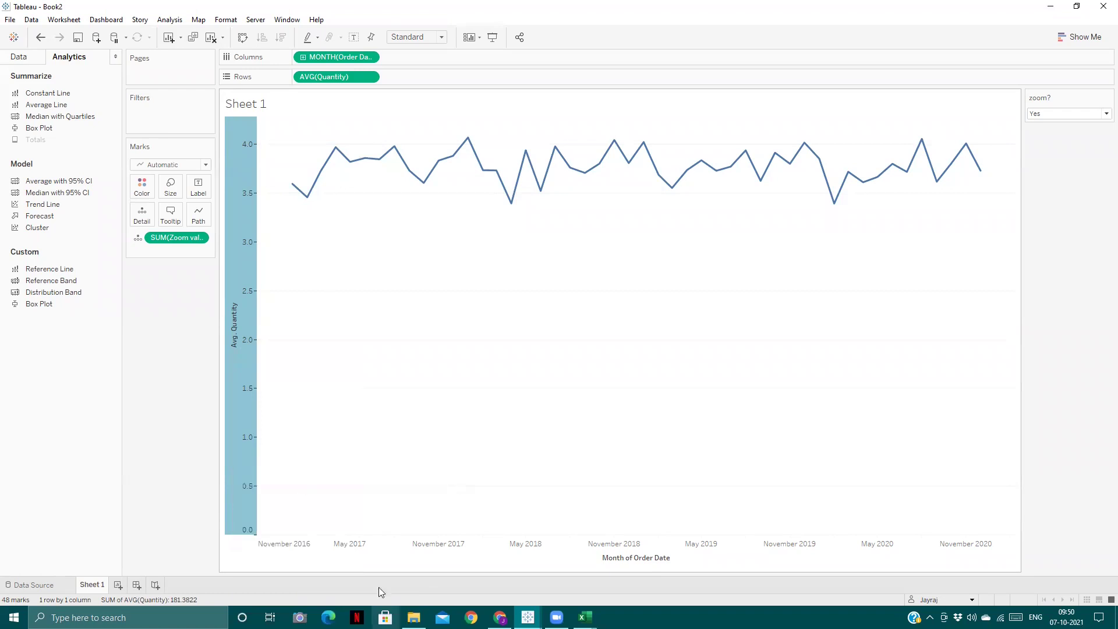
- Edit the remaining per-cell reference line to use the Value label and apply the change
right_click(226, 355)
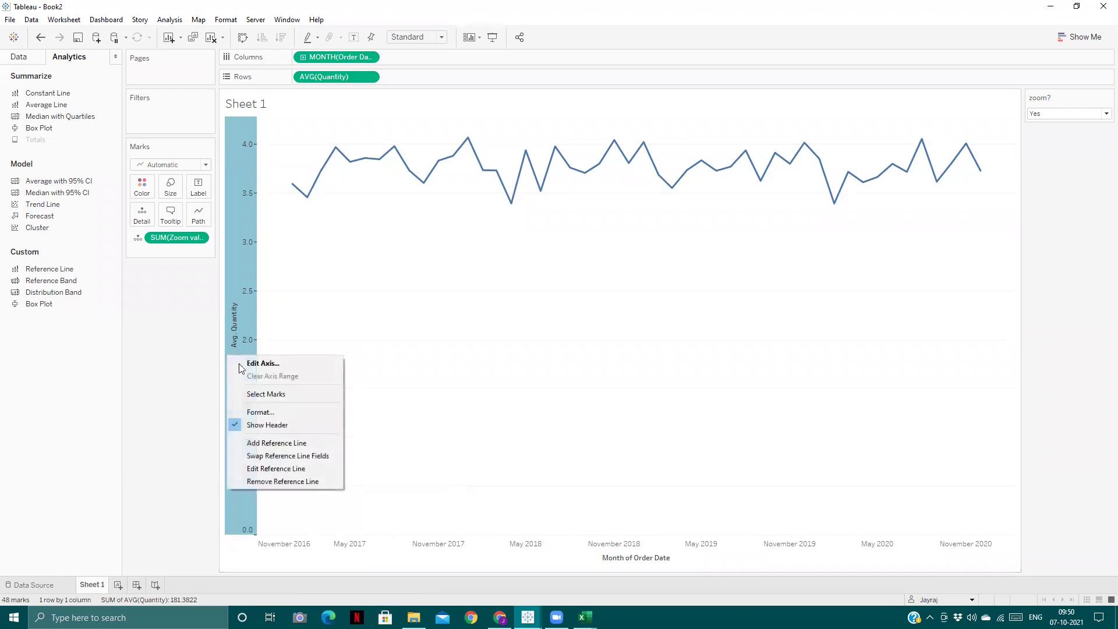
left_click(273, 471)
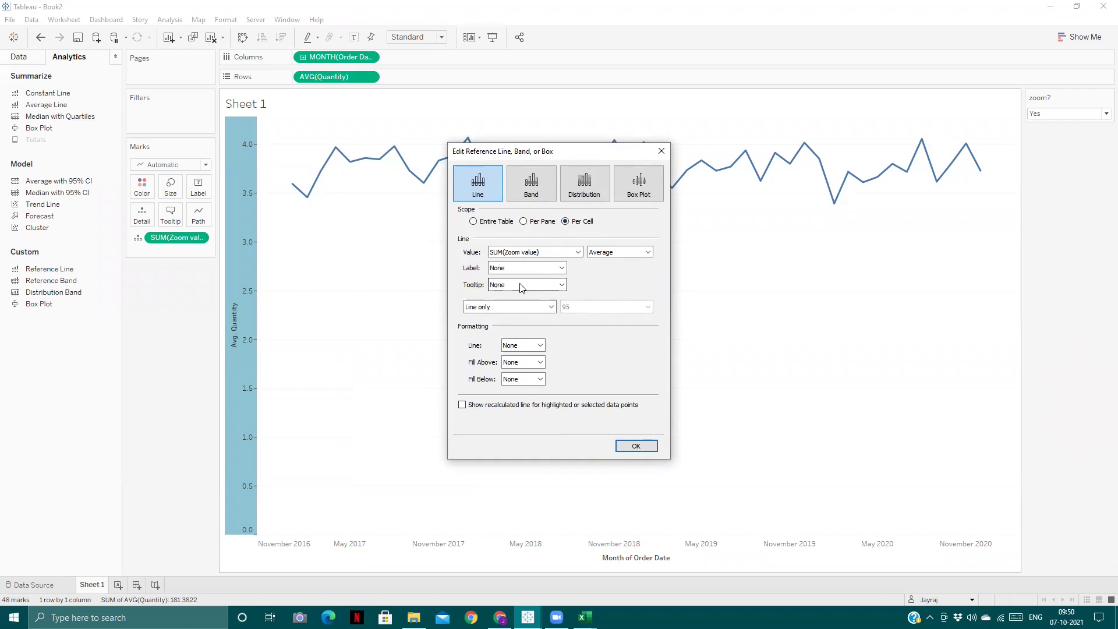
left_click(561, 269)
left_click(550, 286)
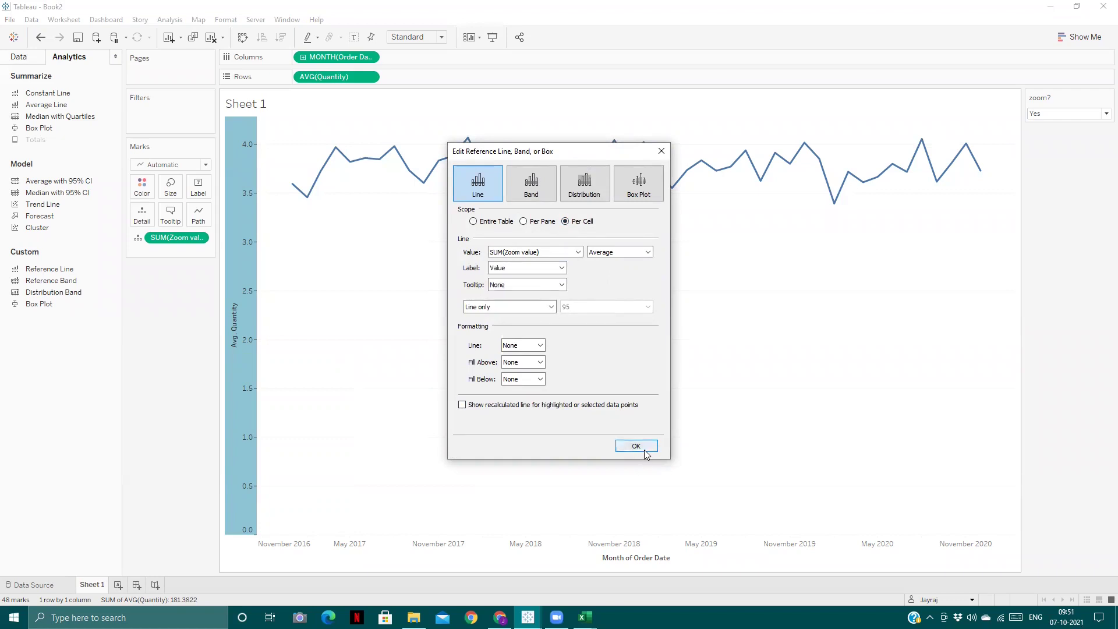
left_click(636, 446)
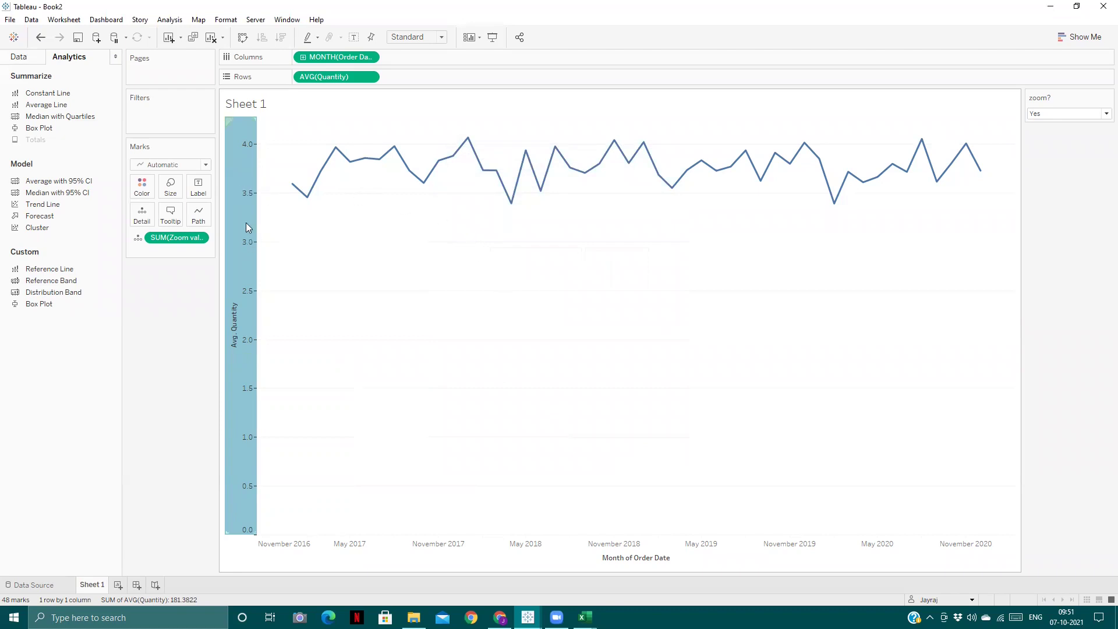
- Edit the per-cell reference line on the Avg. Quantity axis to use a thin solid black line and apply it
right_click(244, 206)
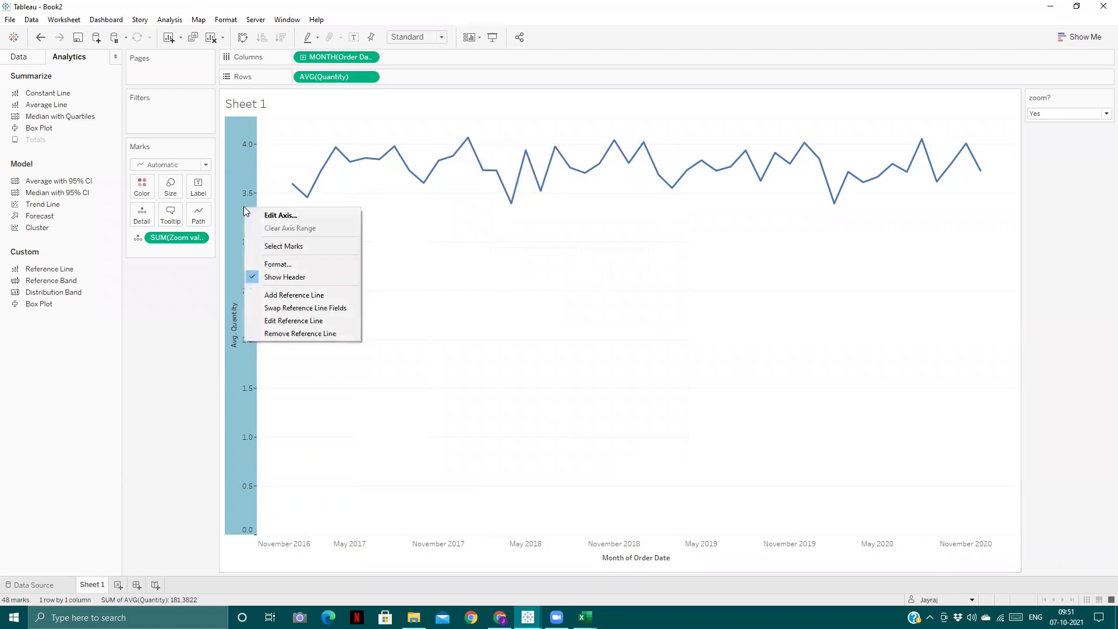
left_click(296, 320)
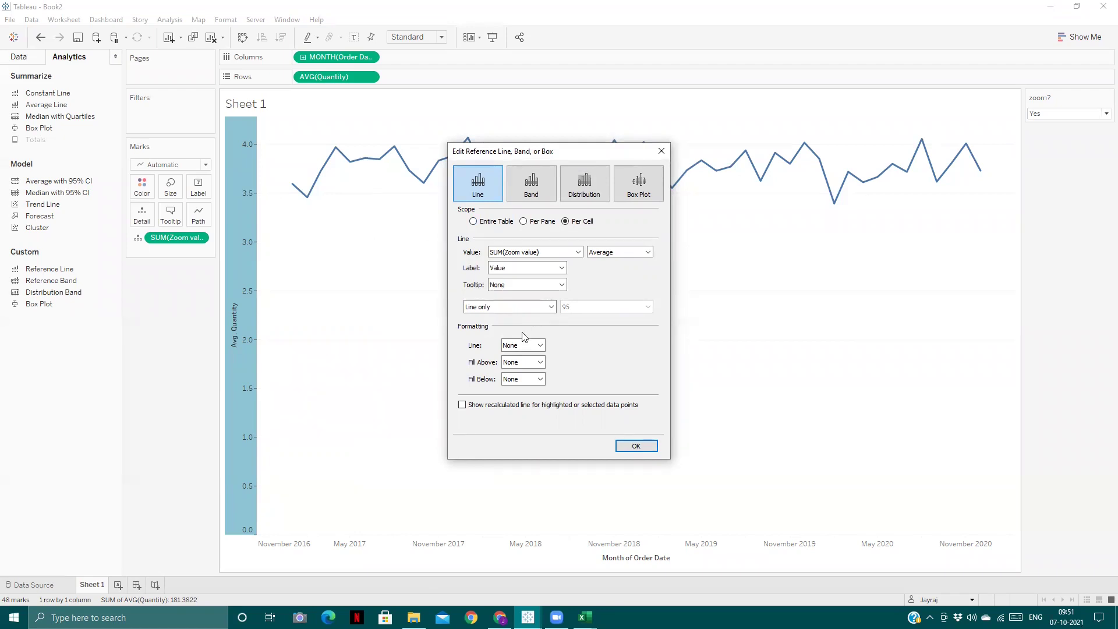
left_click(540, 346)
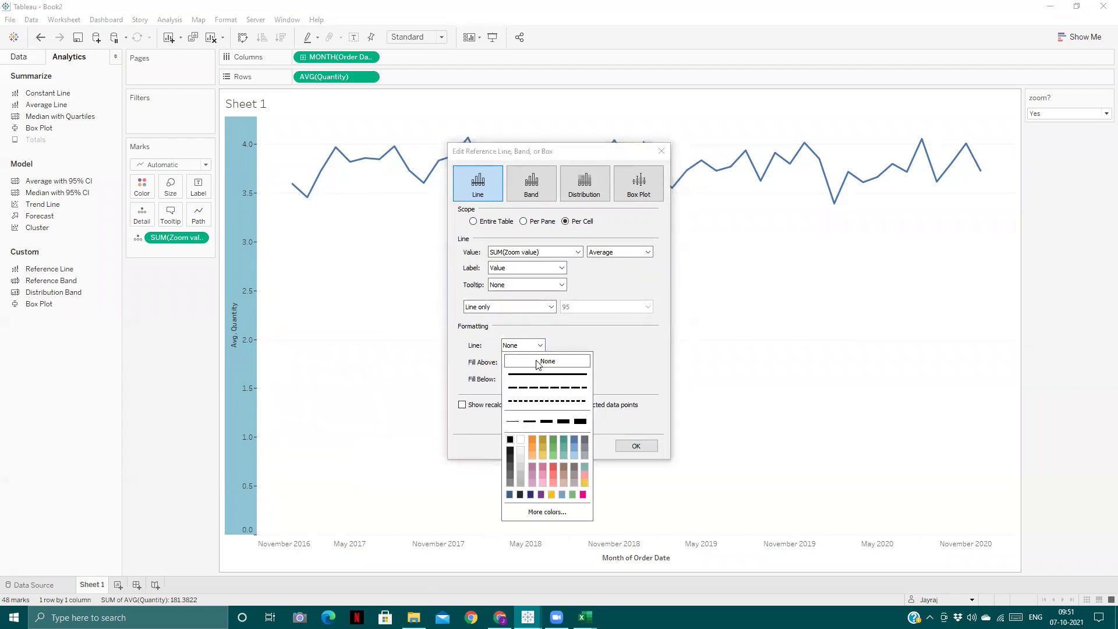
left_click(626, 353)
left_click(541, 346)
left_click(511, 441)
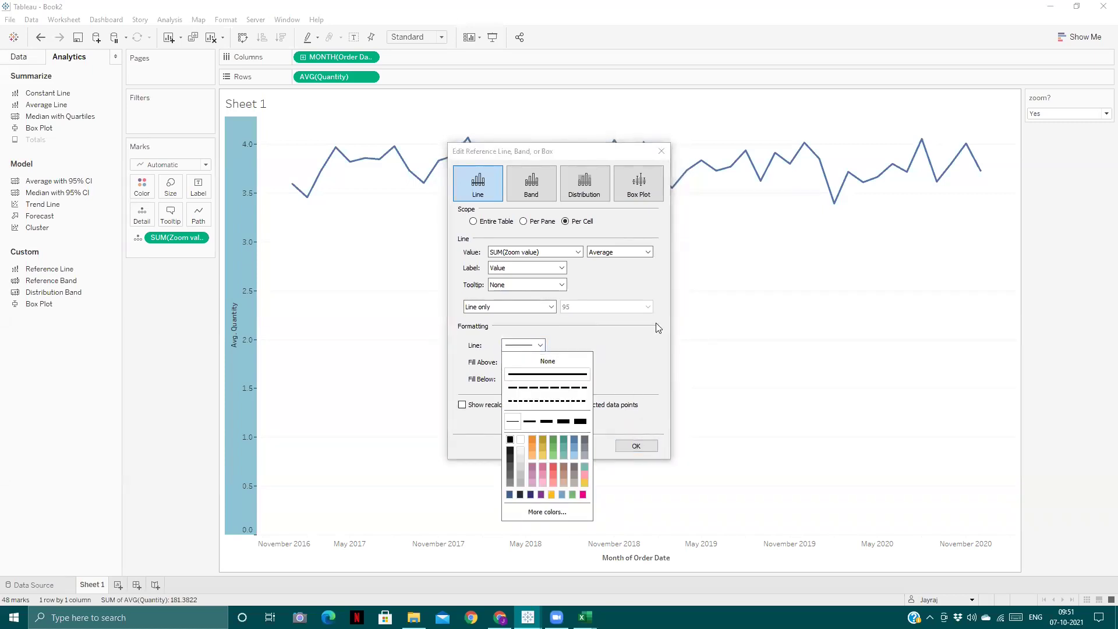
left_click(594, 331)
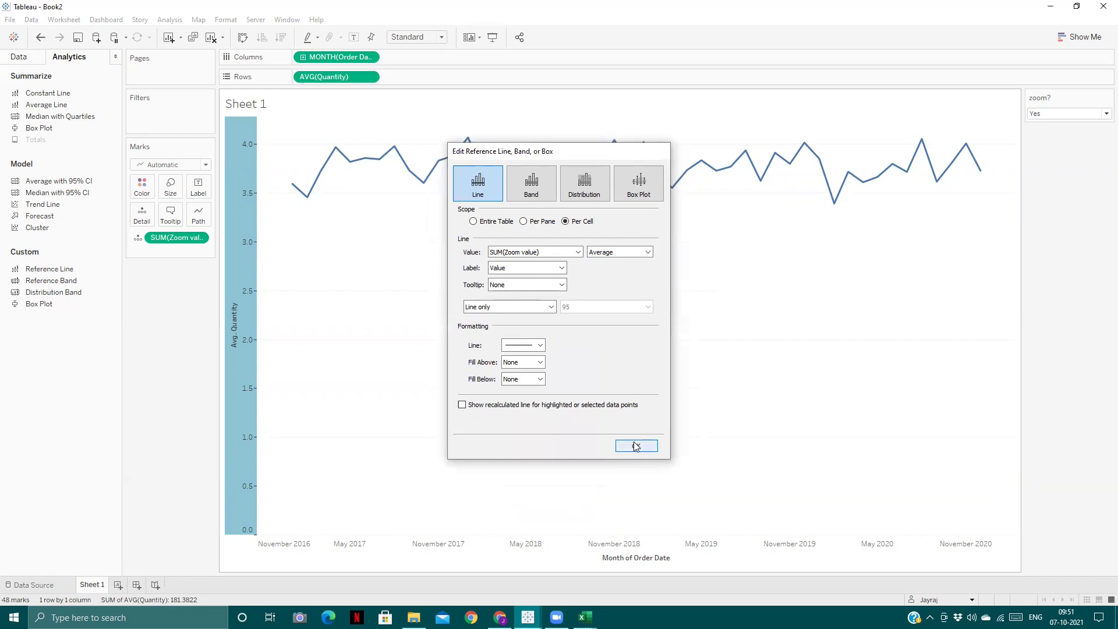
left_click(637, 446)
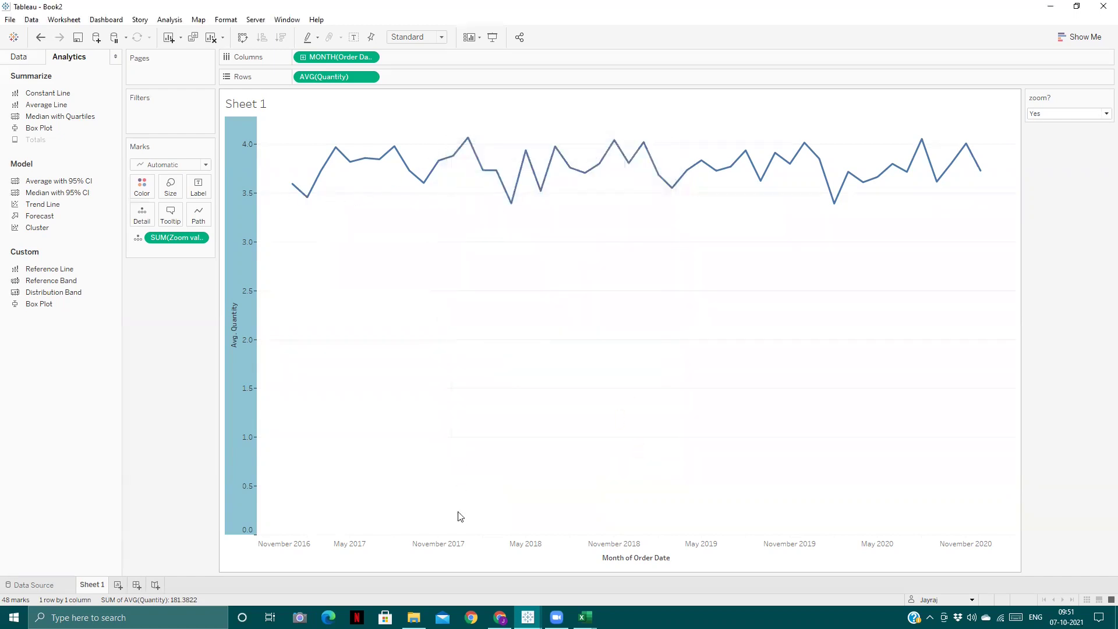
- Edit the reference line again, keep SUM(Zoom value) and the Value label, and set the scope to Entire Table
right_click(239, 255)
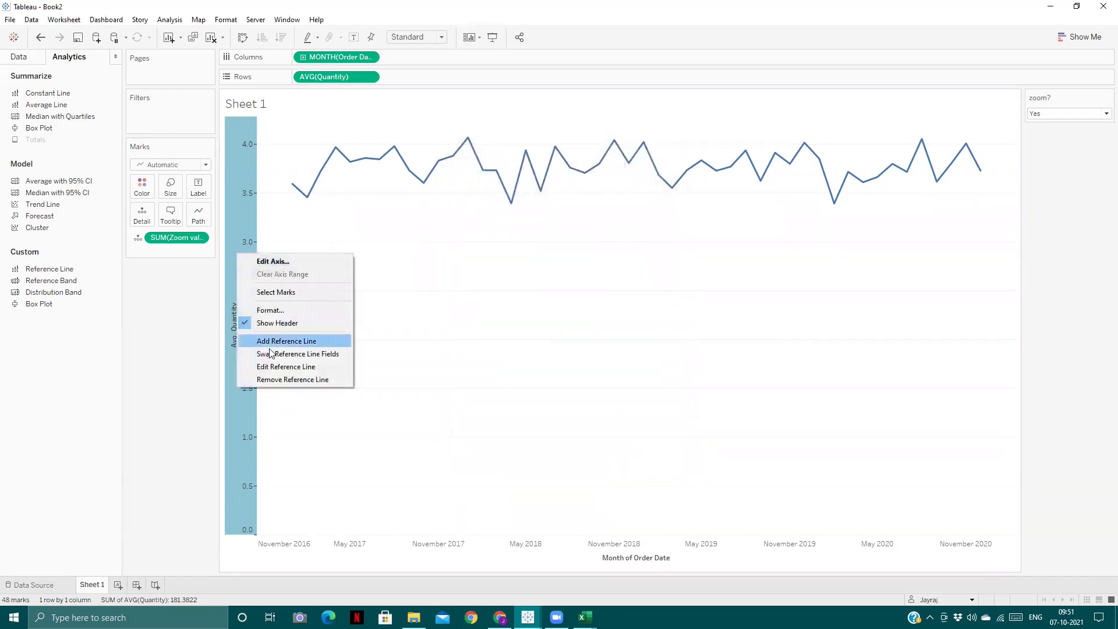
left_click(288, 367)
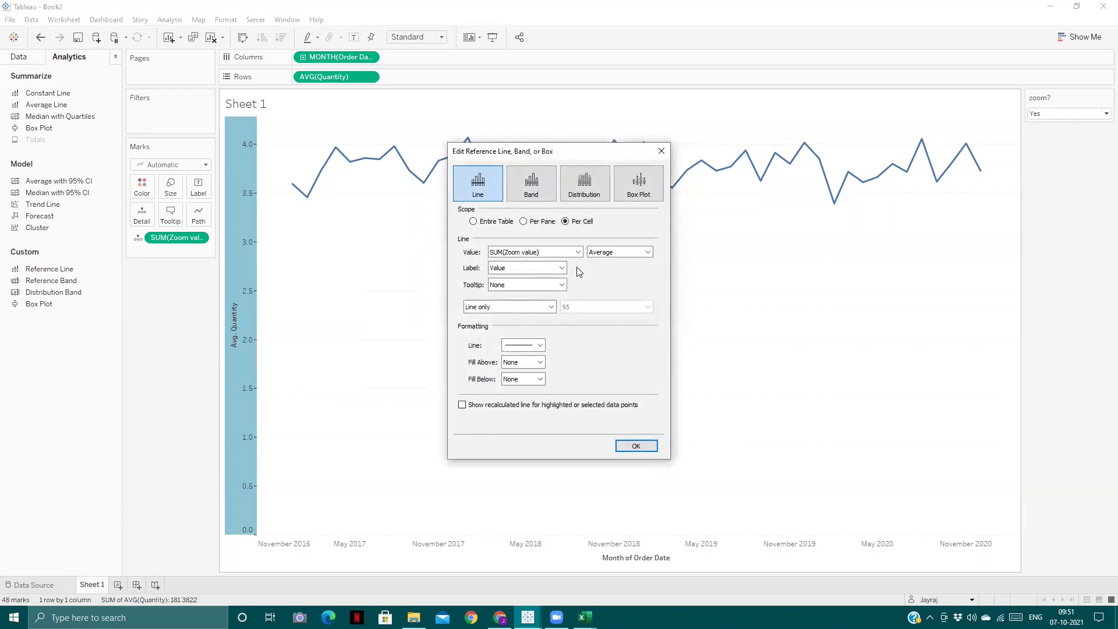
left_click(578, 252)
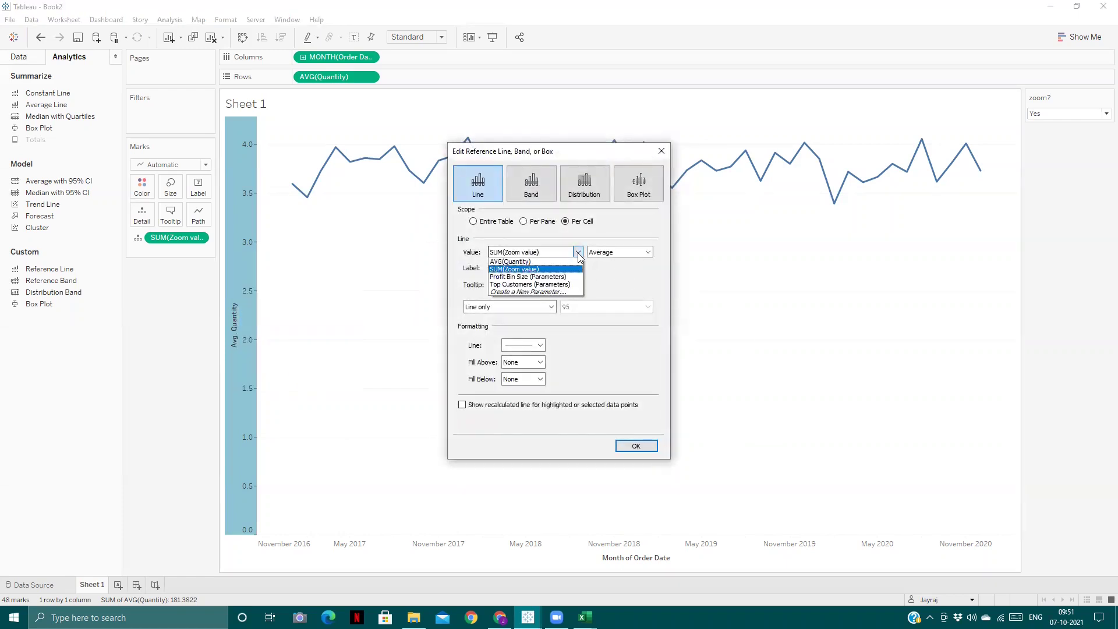
left_click(579, 258)
left_click(563, 268)
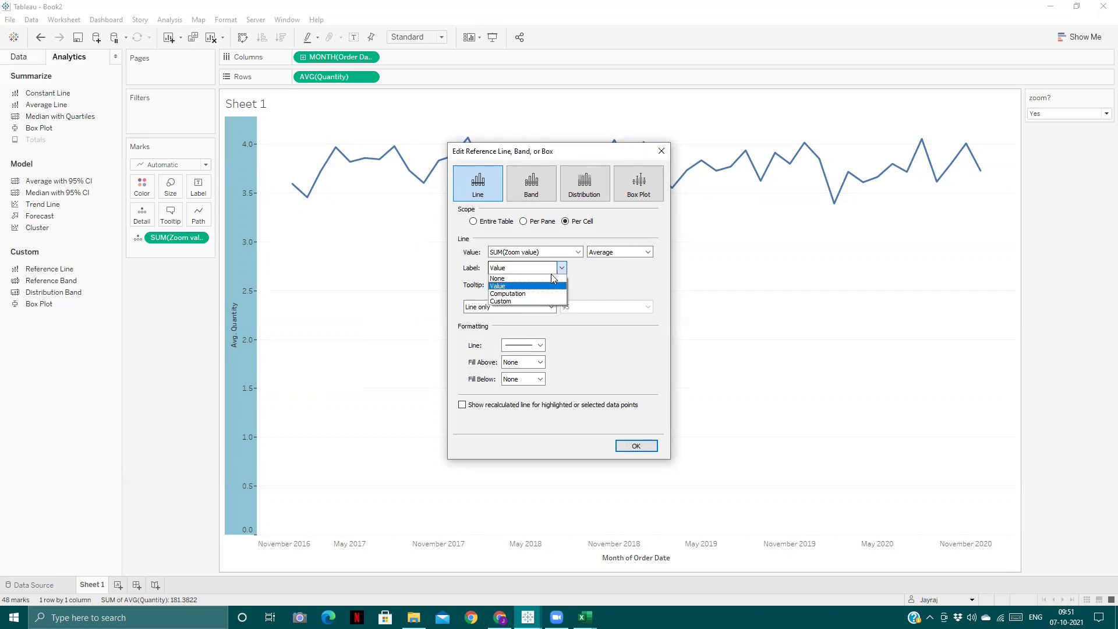
left_click(541, 286)
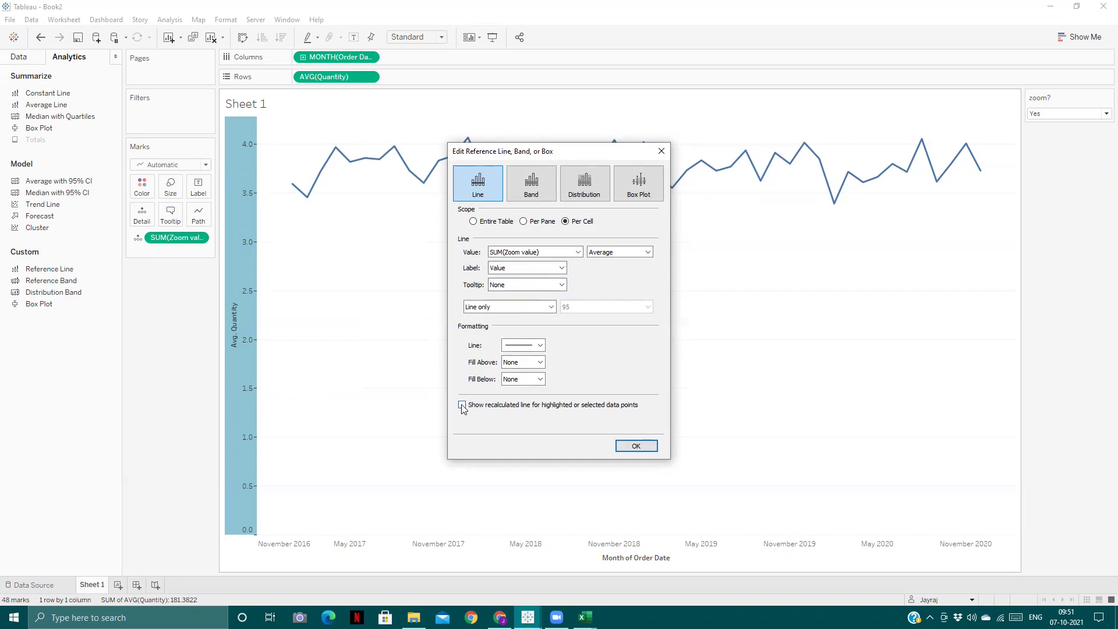
left_click(473, 221)
- Try a black fill above and a fill below the reference line, return both fills to None and apply the settings
left_click(540, 363)
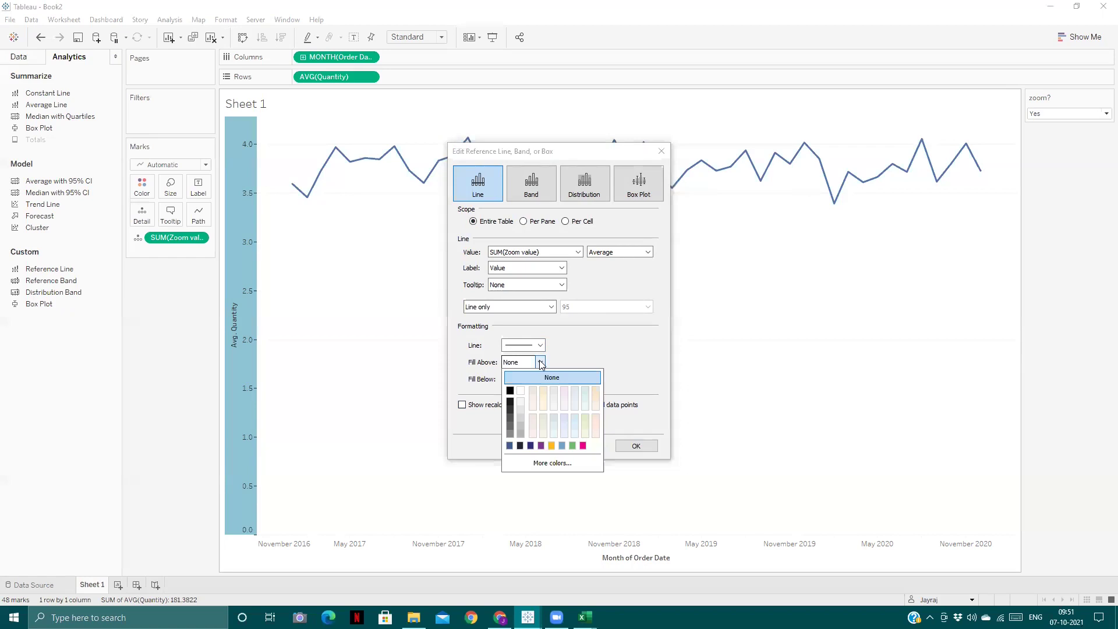
left_click(510, 391)
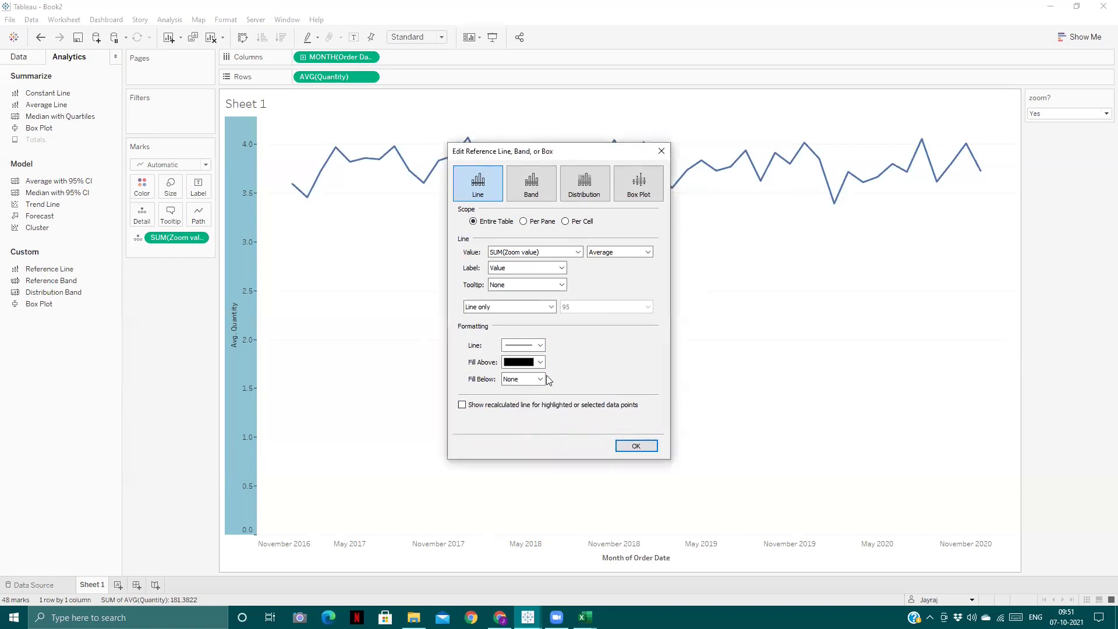
left_click(507, 379)
left_click(510, 408)
left_click(462, 405)
left_click(462, 404)
left_click(541, 362)
left_click(546, 378)
left_click(545, 379)
left_click(556, 386)
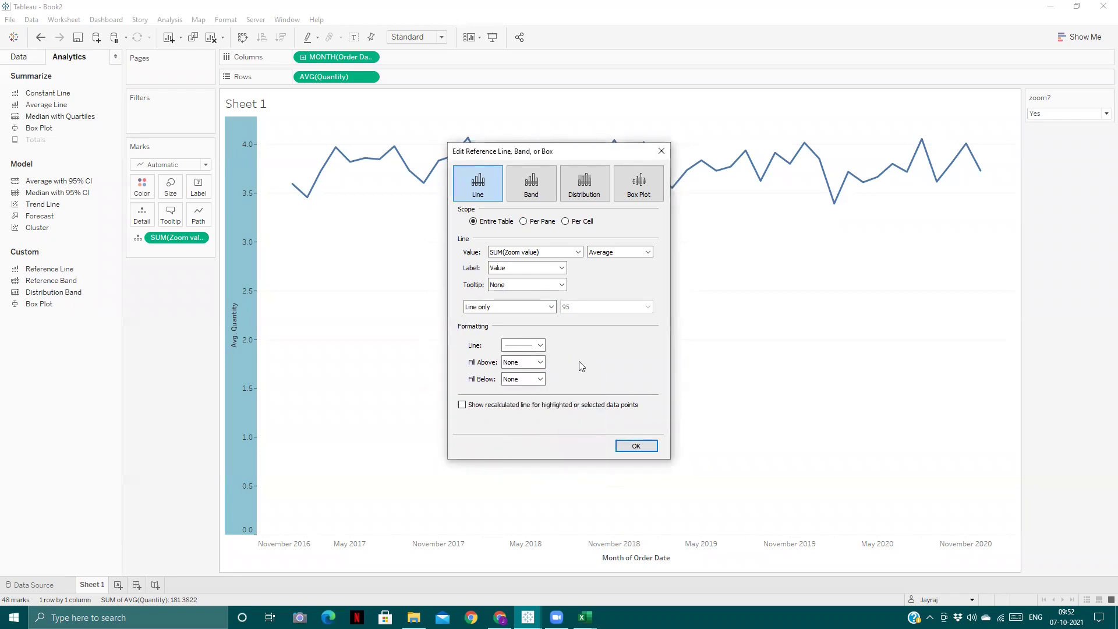
left_click(635, 446)
- Change the reference line's scope to Per Pane and apply the change
right_click(245, 268)
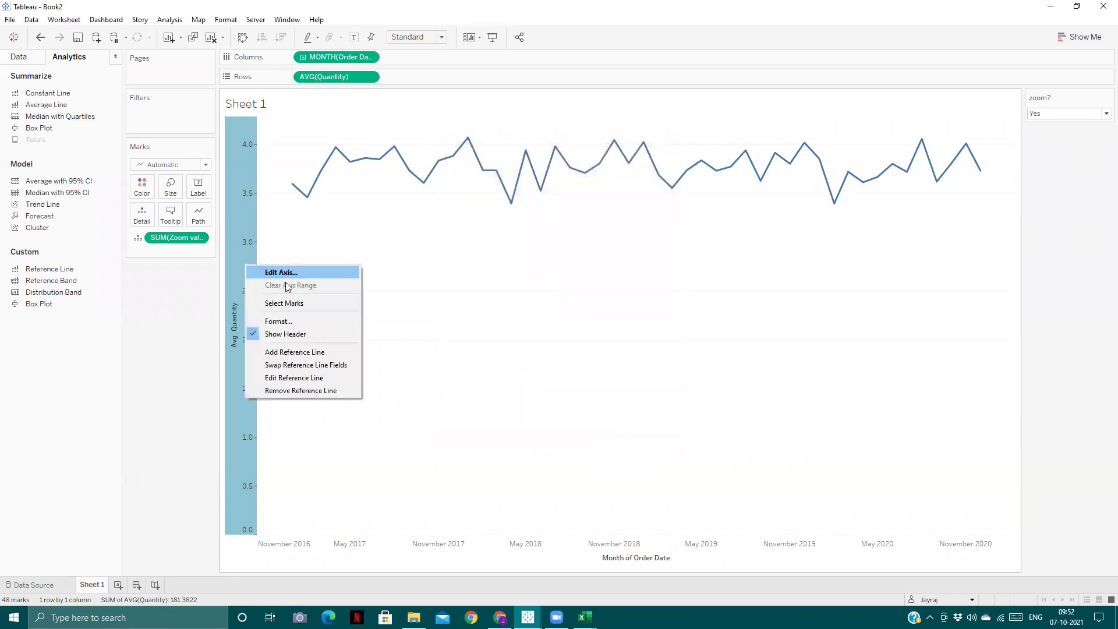
left_click(306, 378)
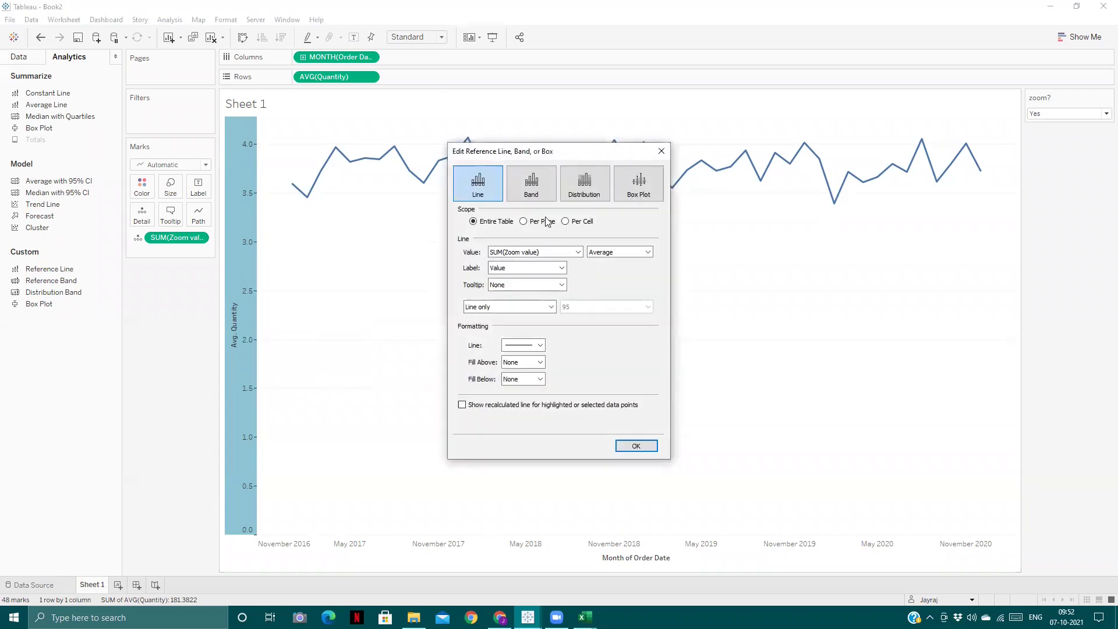
left_click(624, 447)
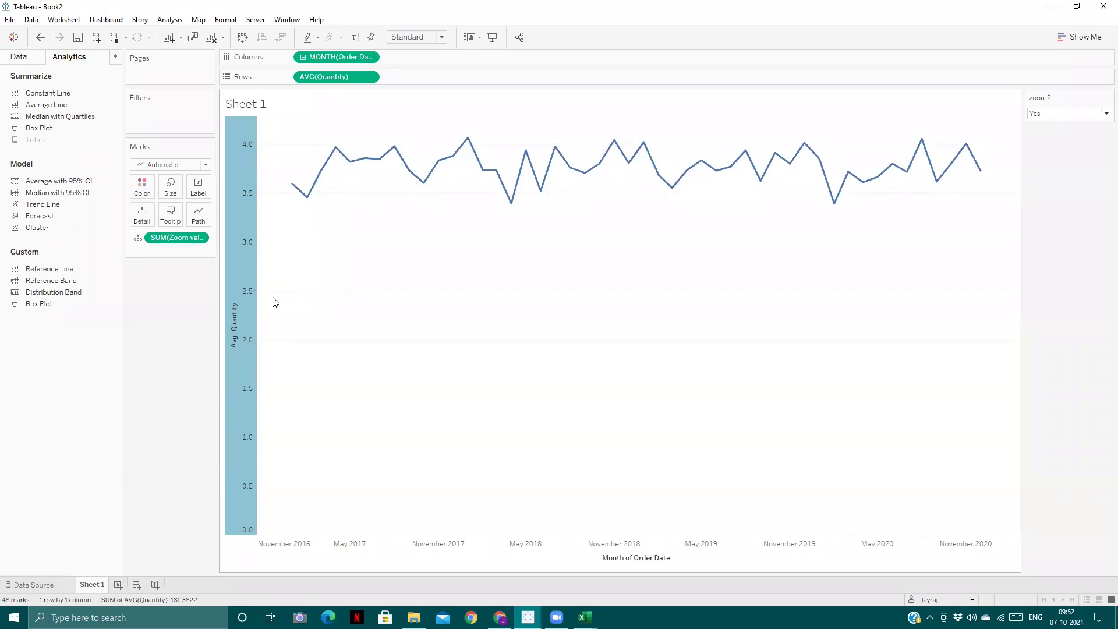
- Test the zoom? parameter by switching between No and Yes, ending on No
left_click(1065, 113)
left_click(1059, 131)
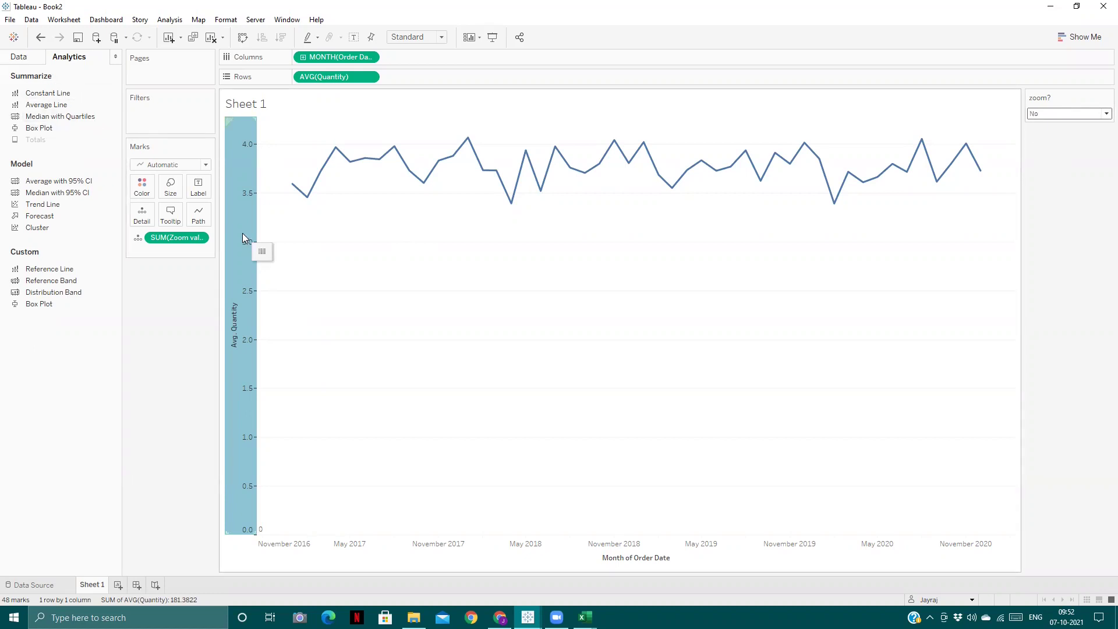
left_click(401, 362)
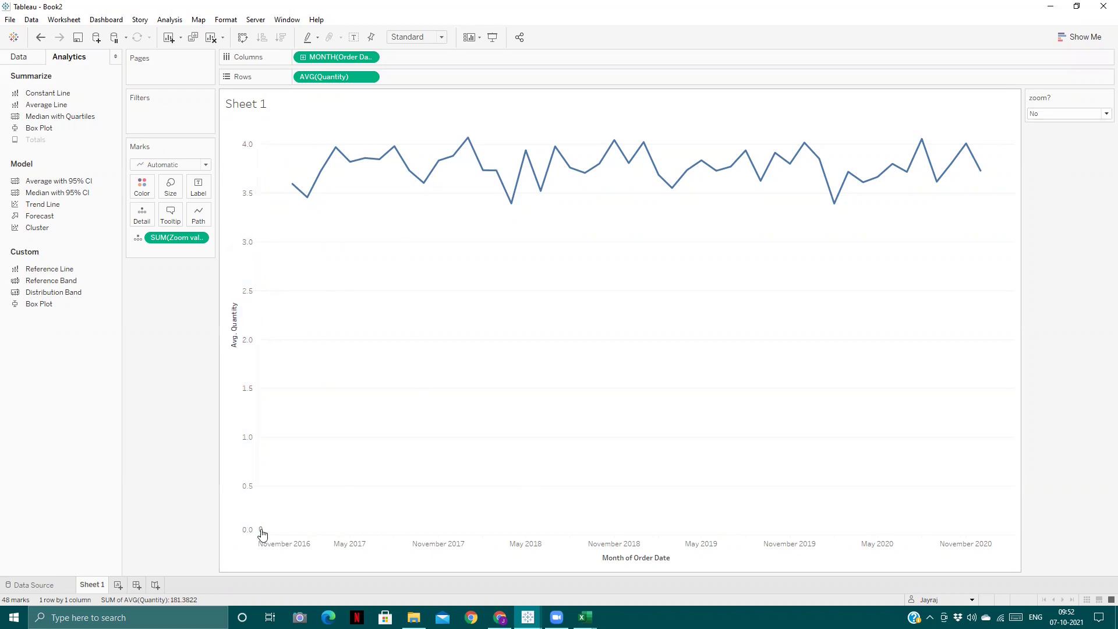
left_click(1042, 114)
left_click(1041, 125)
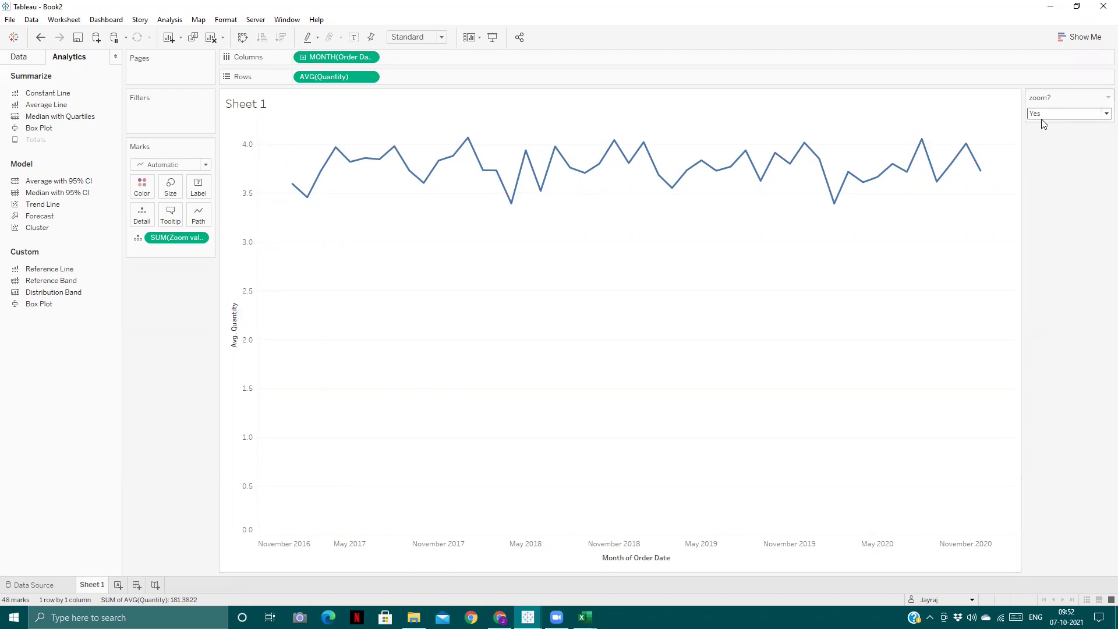
left_click(1043, 121)
left_click(1043, 135)
- Review the Avg. Quantity axis range settings and the reference line settings
right_click(240, 195)
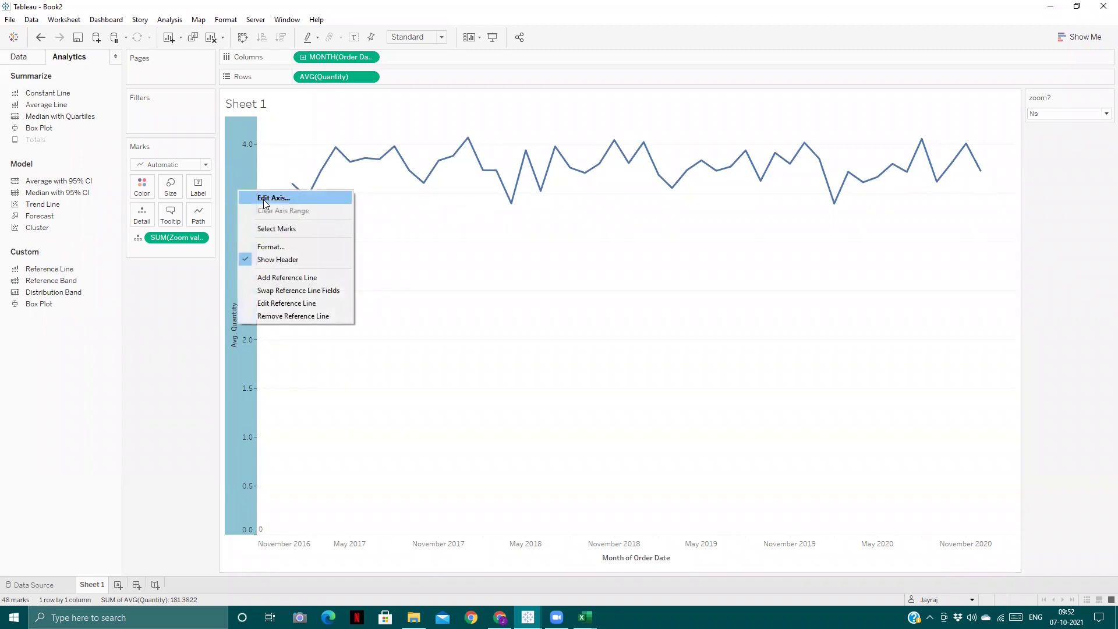
left_click(507, 258)
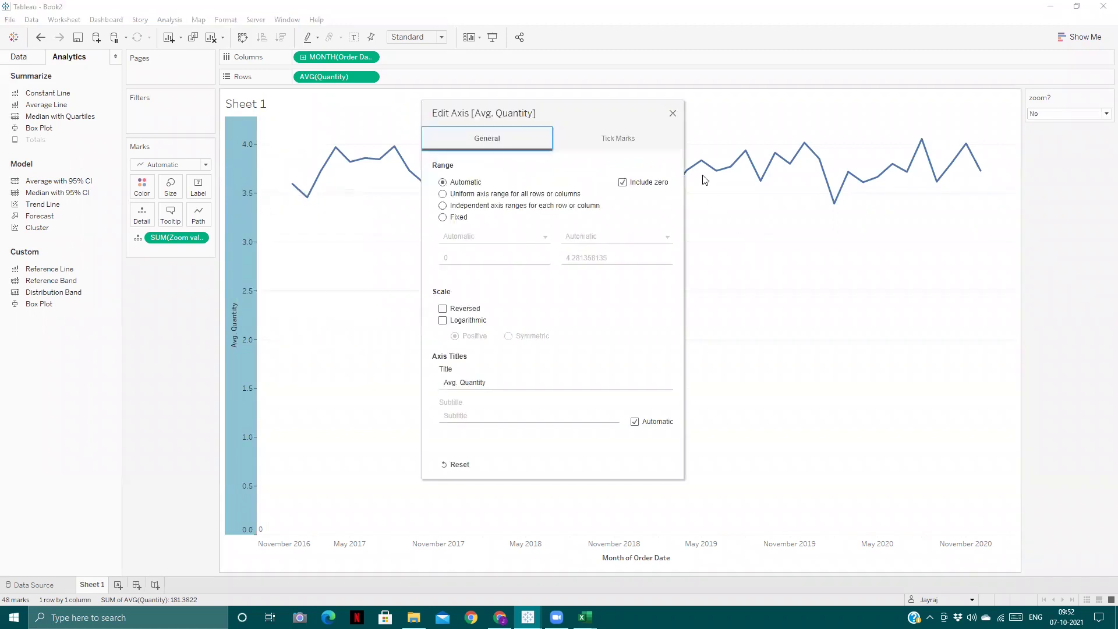
left_click(673, 113)
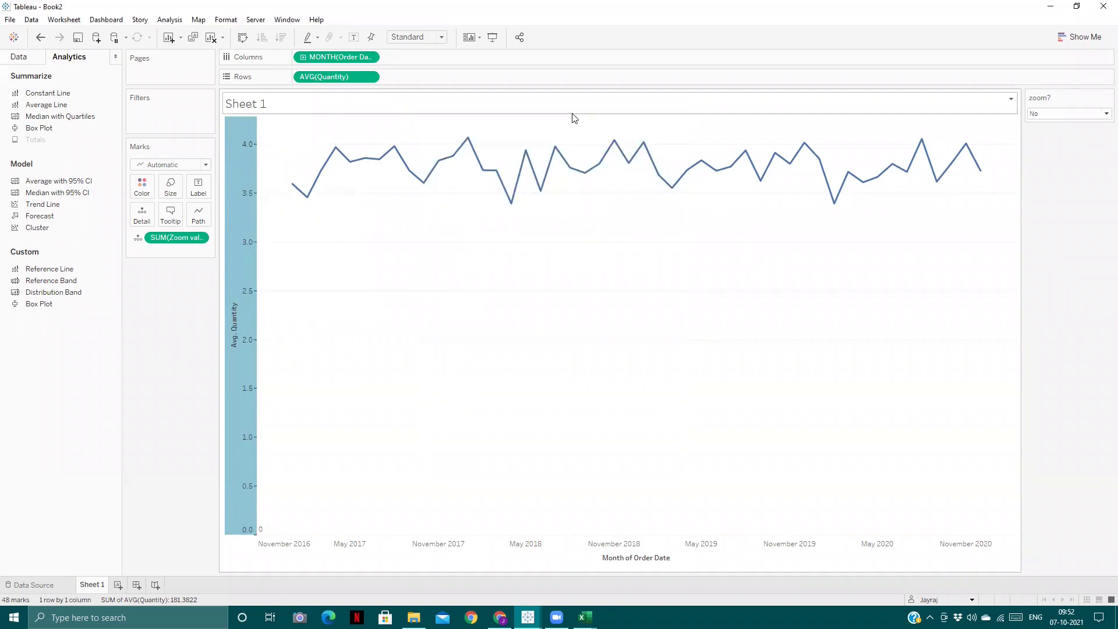
right_click(236, 173)
left_click(292, 291)
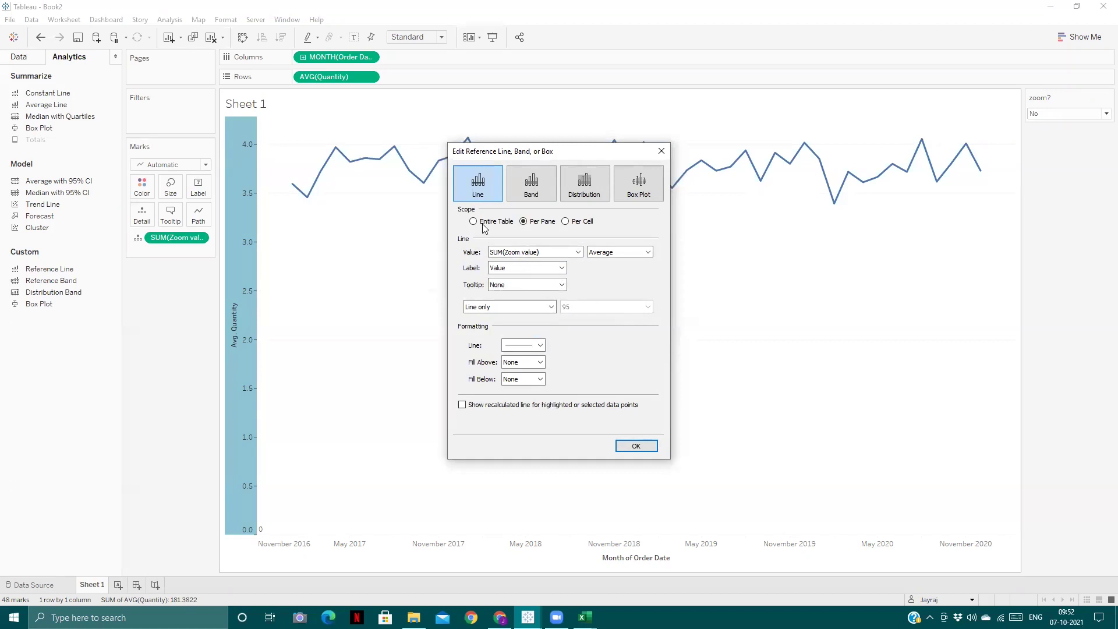
left_click(636, 446)
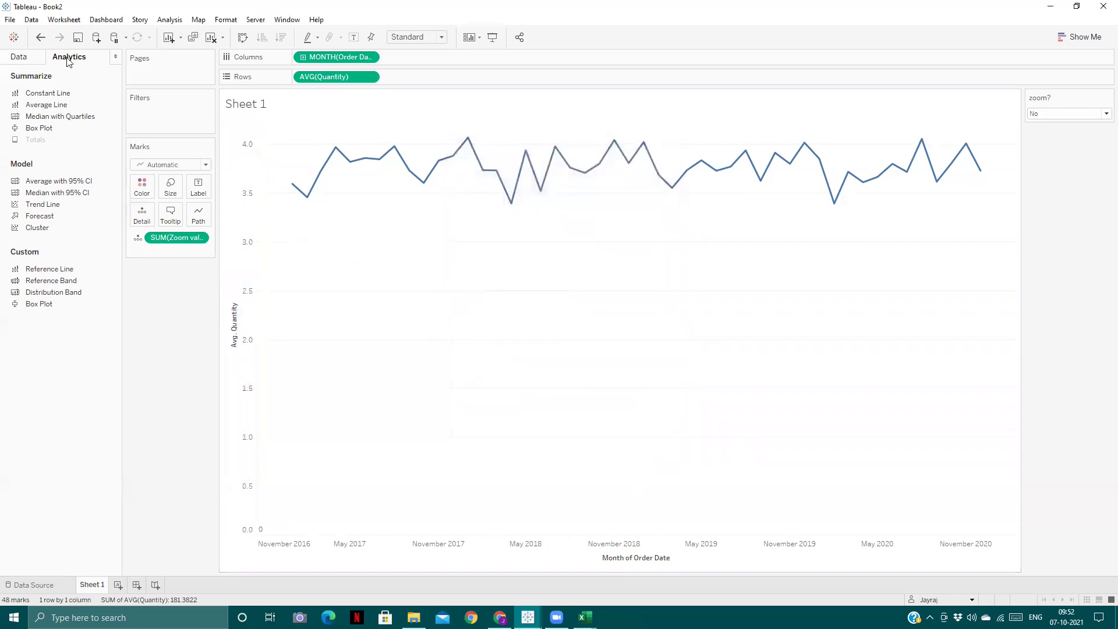
- Edit the Avg. Quantity axis so that its automatic range does not include zero
left_click(34, 60)
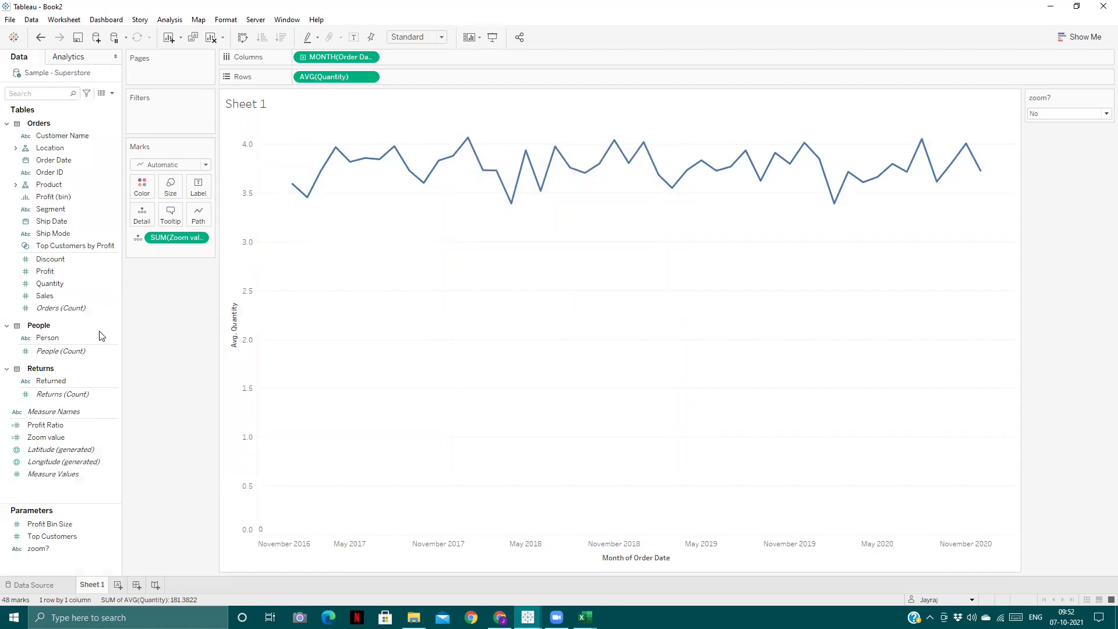
right_click(249, 201)
left_click(276, 205)
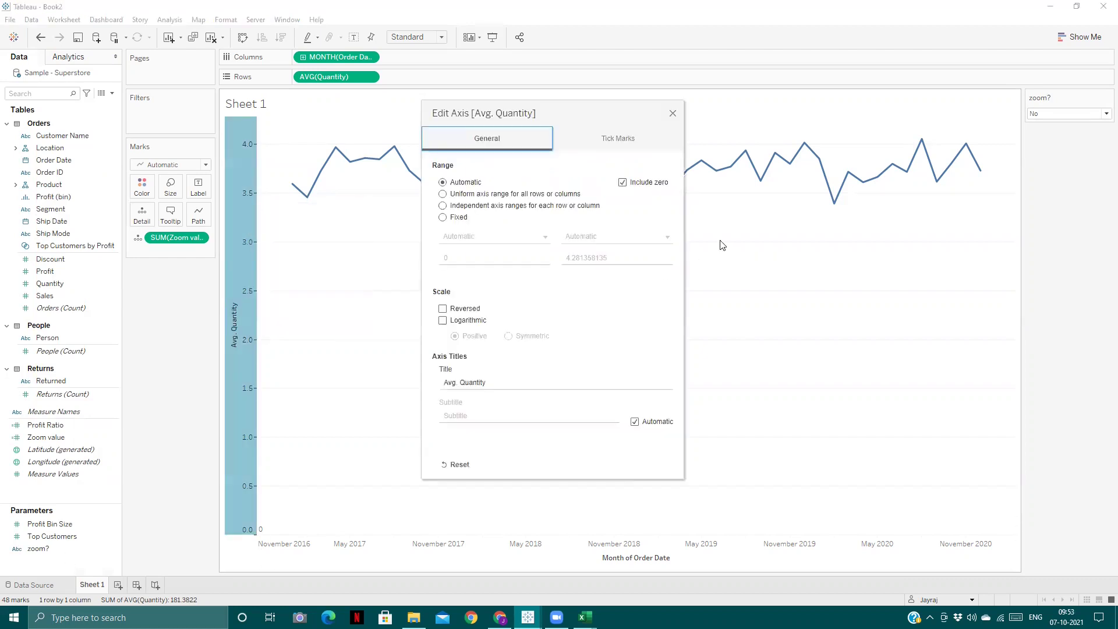
left_click(621, 183)
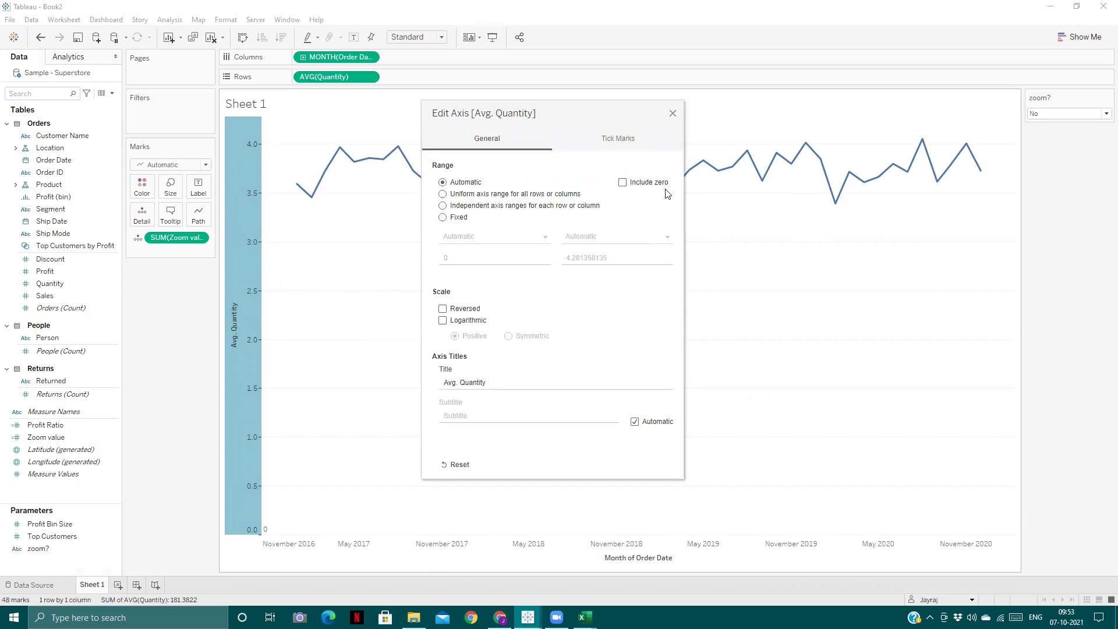
left_click(623, 183)
left_click(623, 183)
left_click(673, 114)
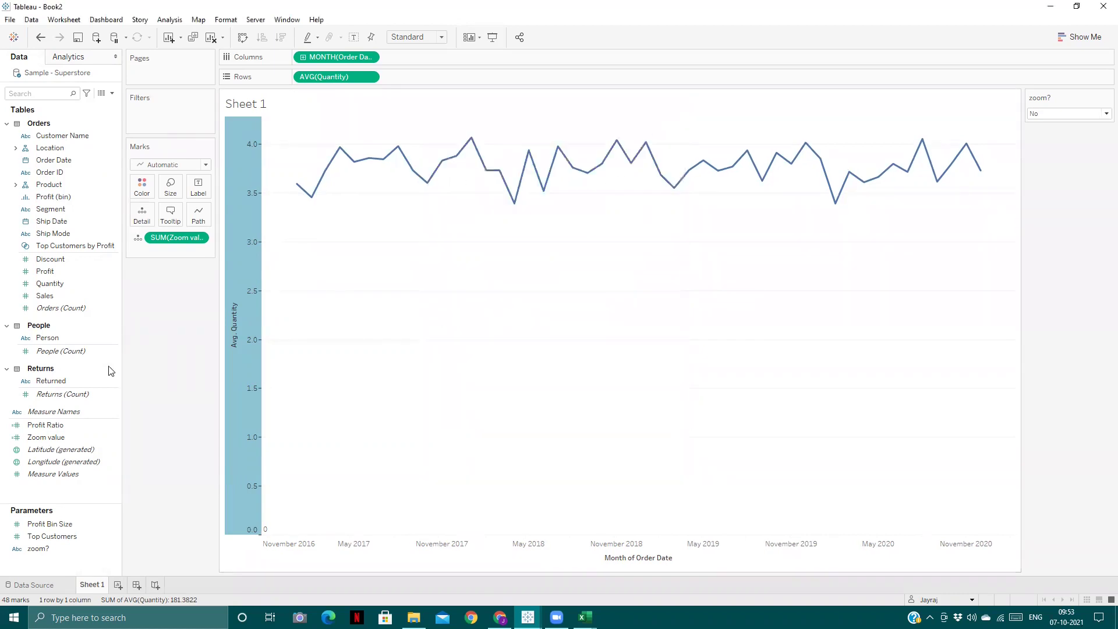
- Switch the zoom? parameter to Yes, review the Avg. Quantity axis settings, and switch the parameter back to No
left_click(1068, 113)
left_click(1054, 124)
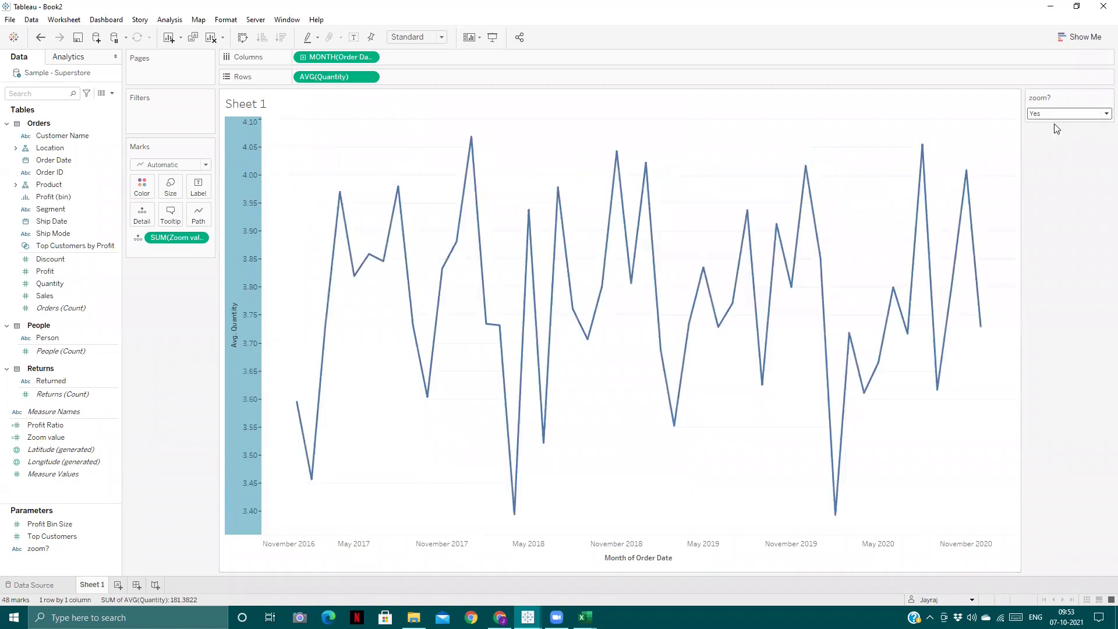
right_click(248, 240)
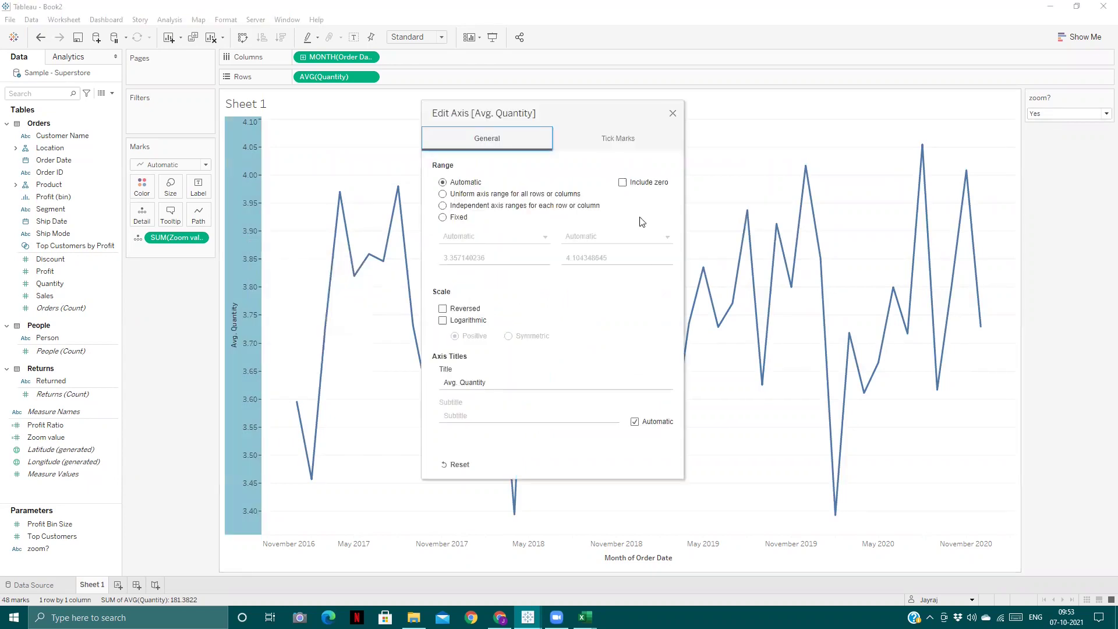
left_click(673, 113)
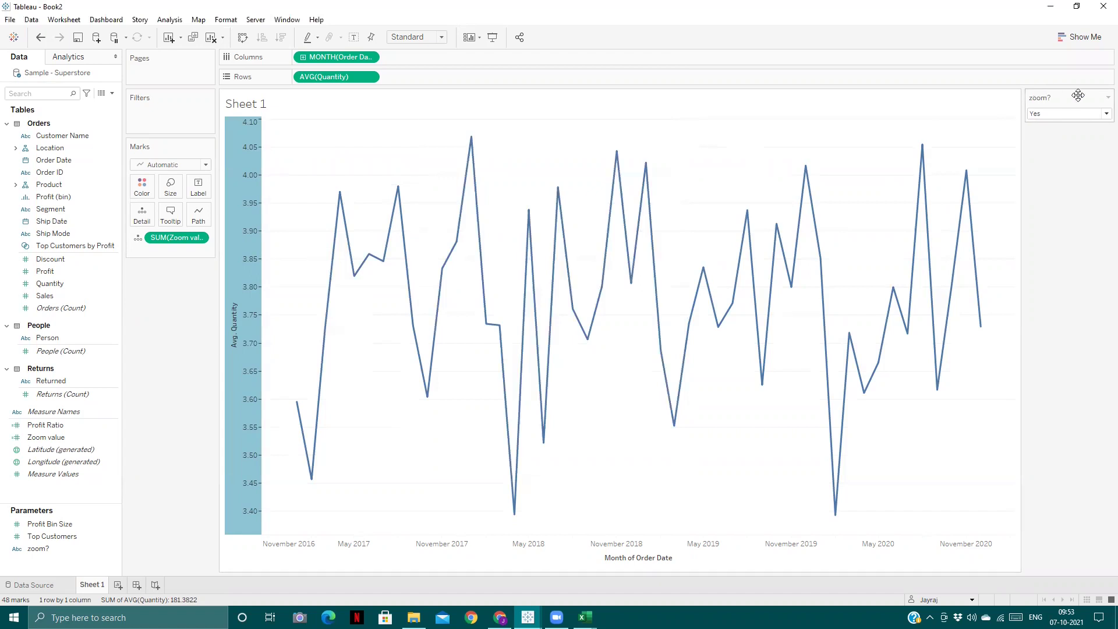
left_click(1055, 114)
left_click(1043, 136)
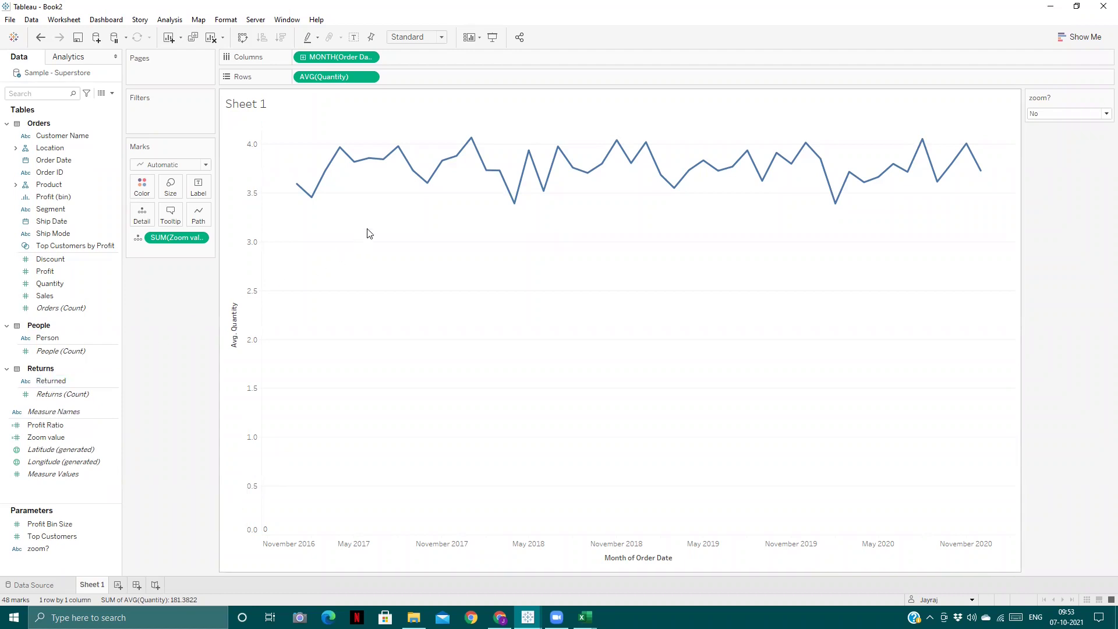
- Inspect the data point details around September 2017 on the quantity line
mouse_move(416, 179)
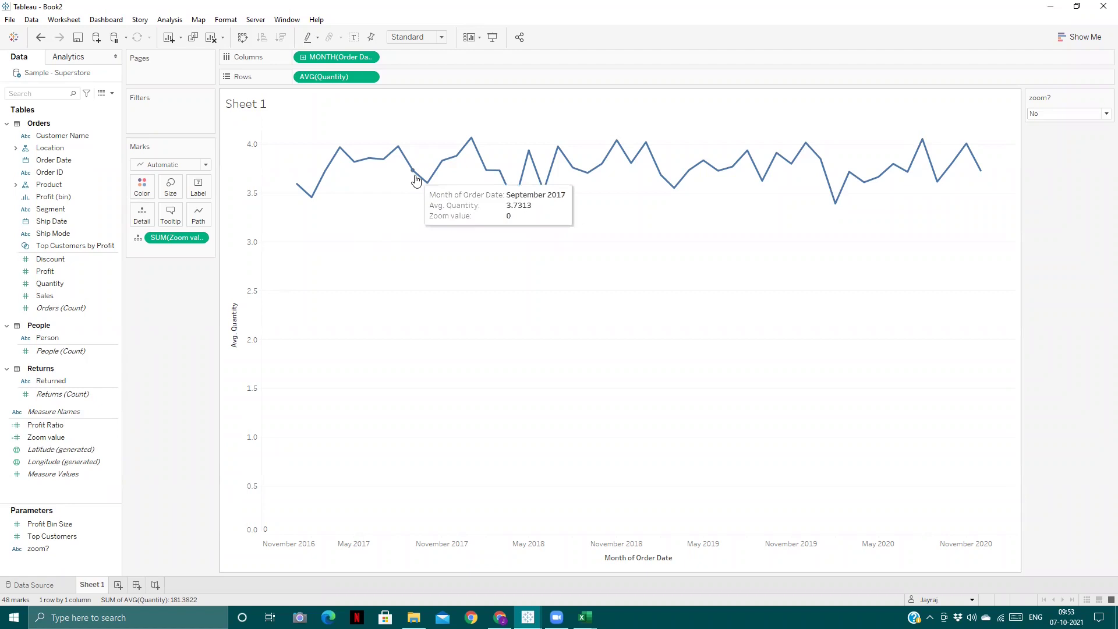
left_click_drag(415, 176, 426, 249)
mouse_move(428, 186)
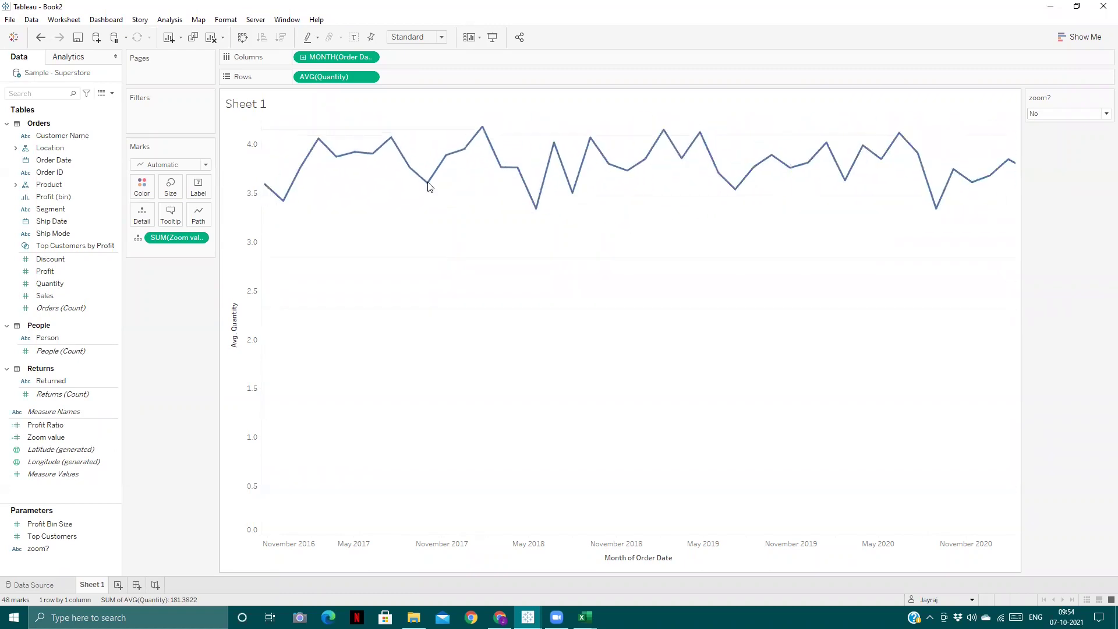
scroll(429, 186, "up", 1)
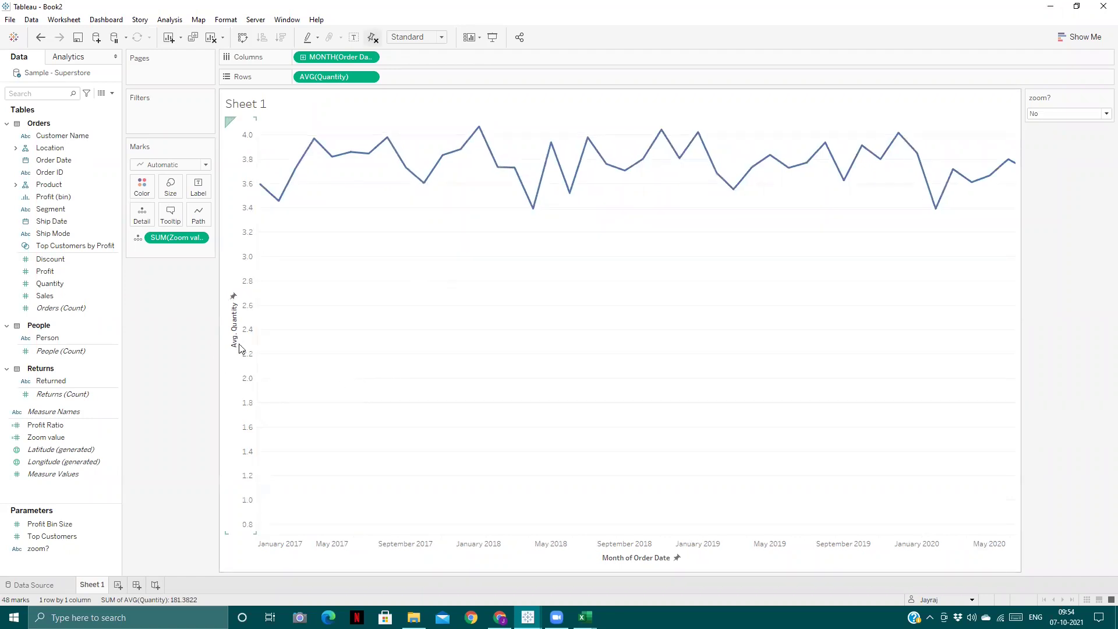
left_click(508, 552)
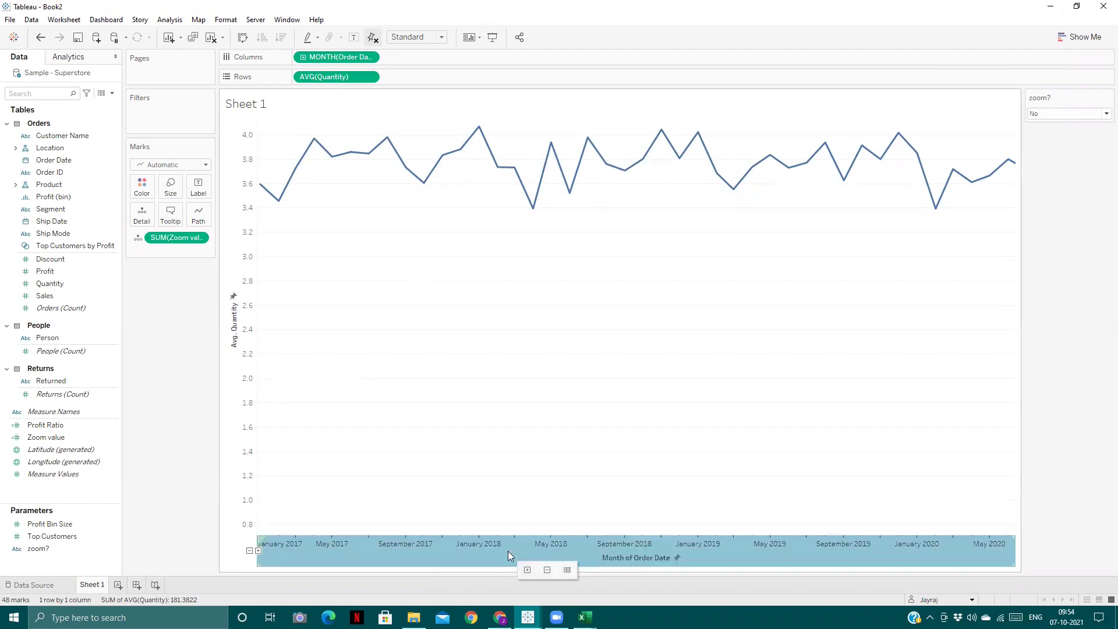
left_click(231, 322)
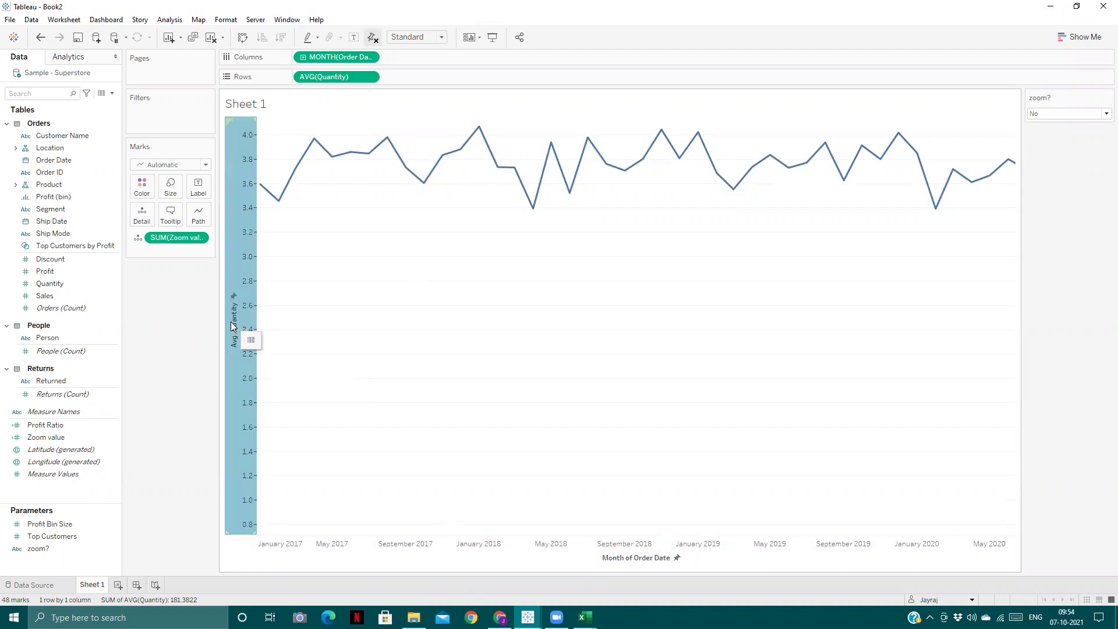
left_click(422, 264)
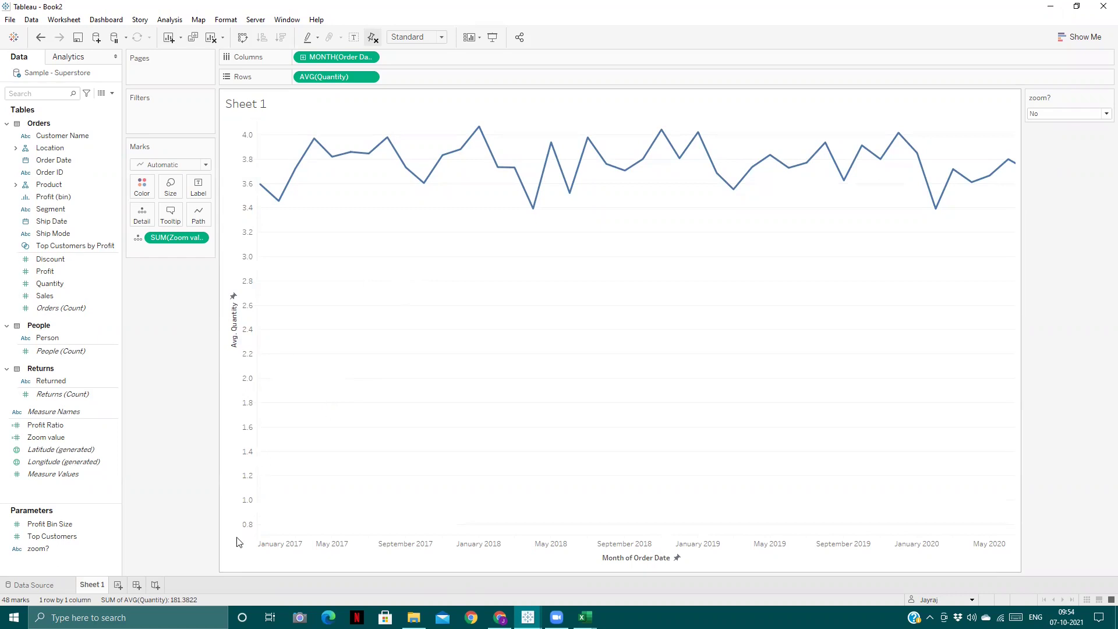
- Create a new worksheet, find the Segment field in the data source, and place it on Rows
left_click(117, 585)
left_click(39, 93)
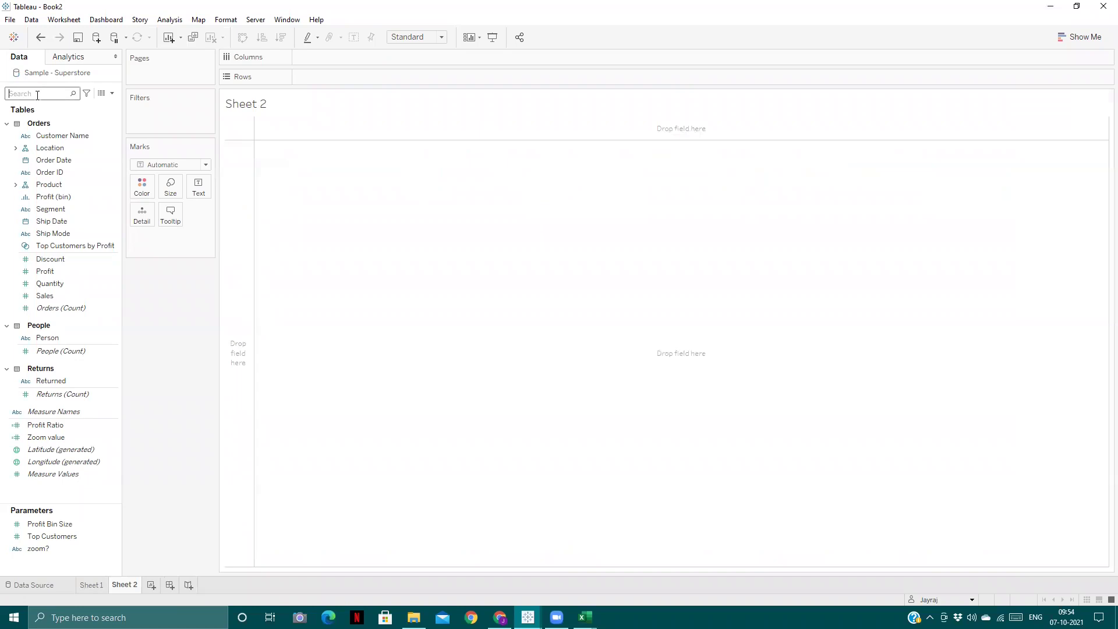
type("custom")
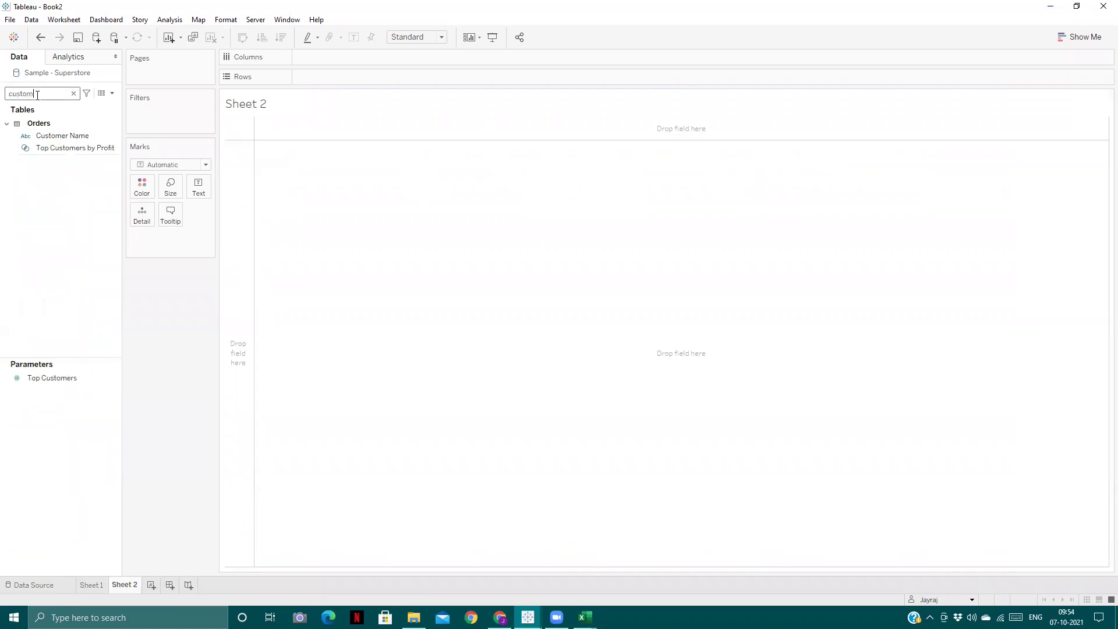
left_click(74, 93)
type("segme")
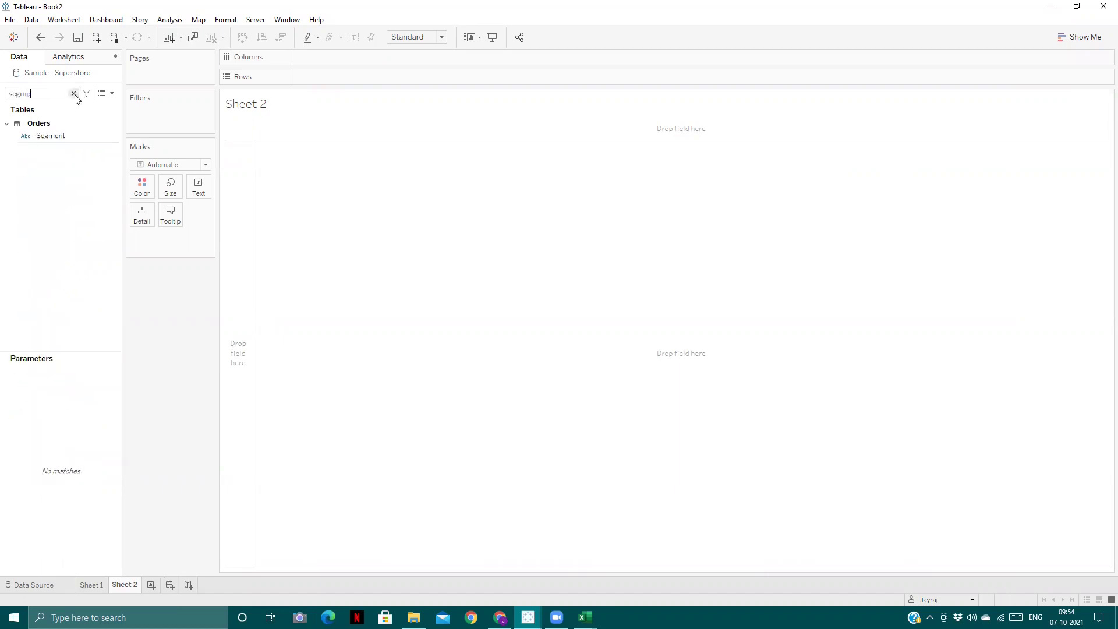
left_click(63, 136)
left_click_drag(61, 134, 351, 78)
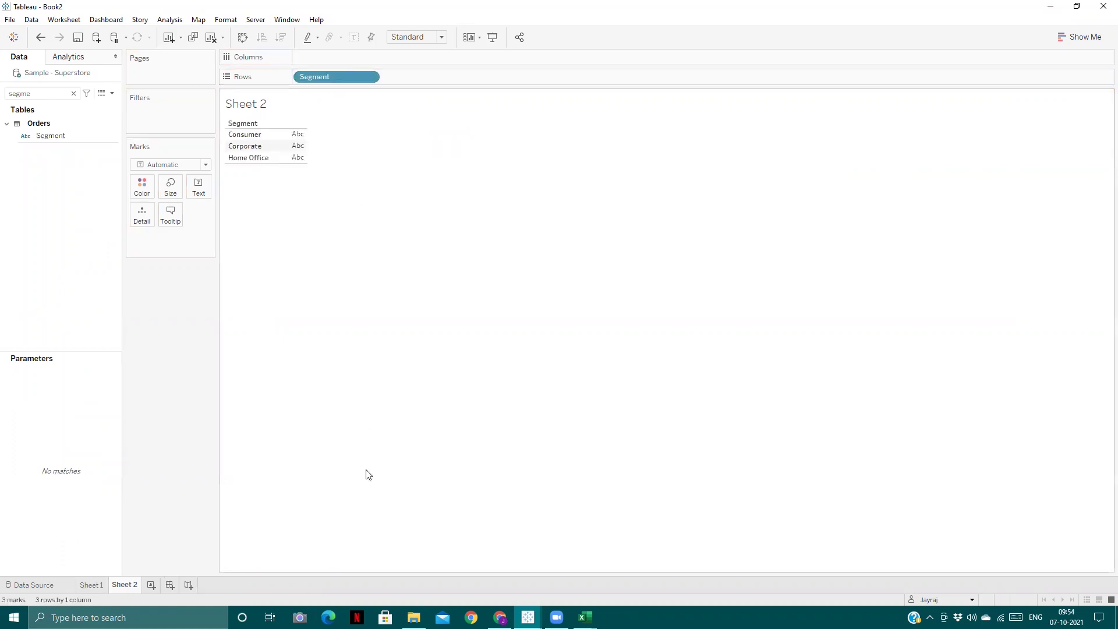
- Chart Profit as bars by Segment and add Sales to the same axis so both measures share it
left_click(73, 93)
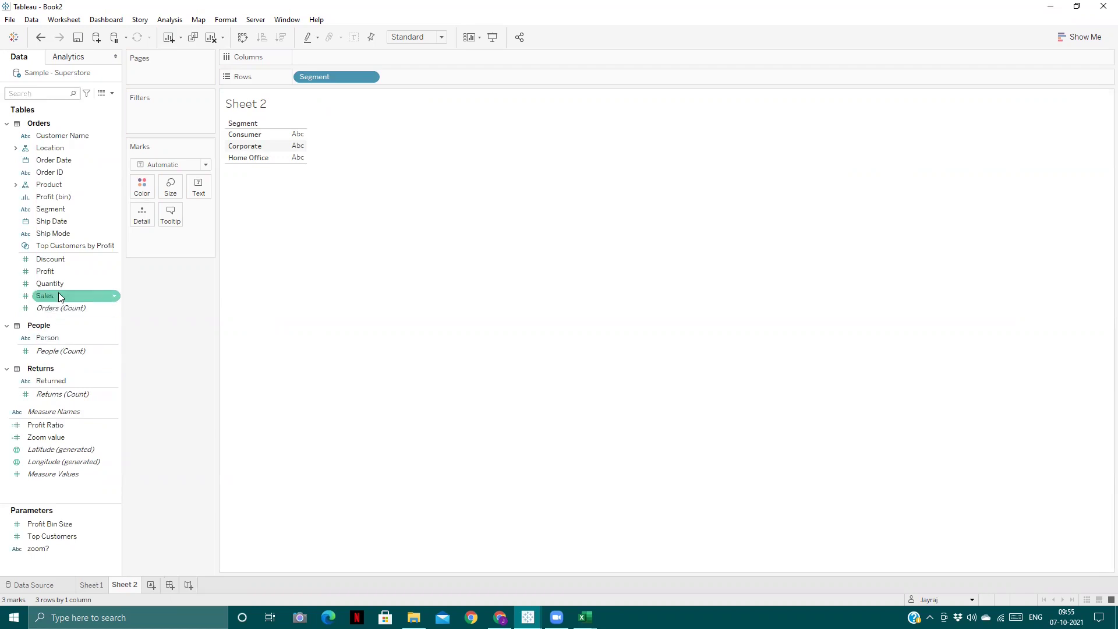
left_click_drag(53, 271, 318, 55)
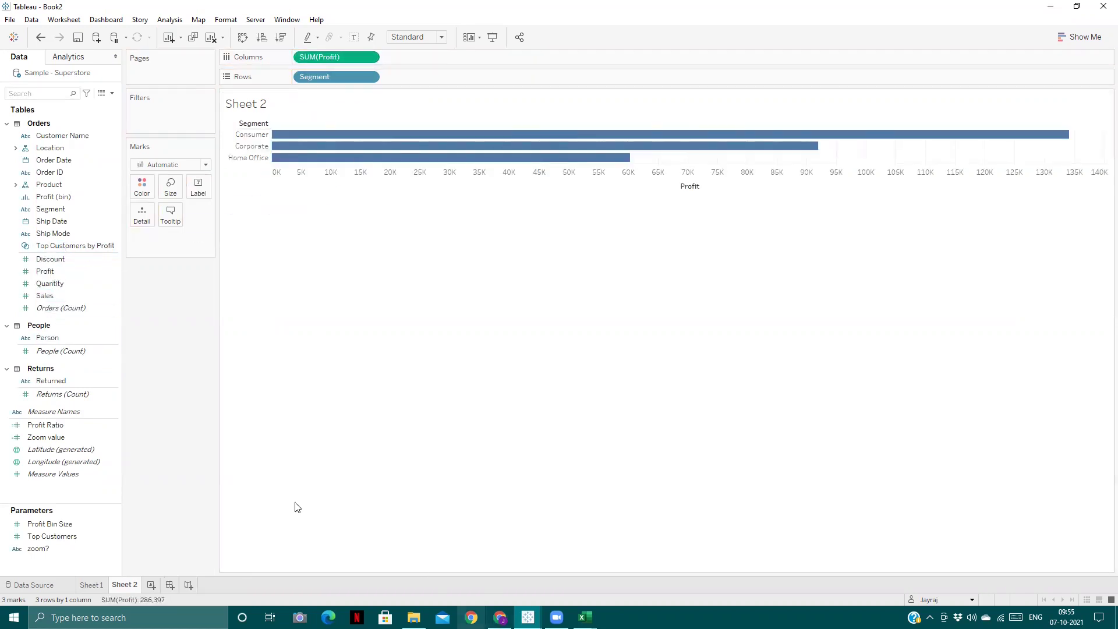
left_click_drag(70, 296, 494, 184)
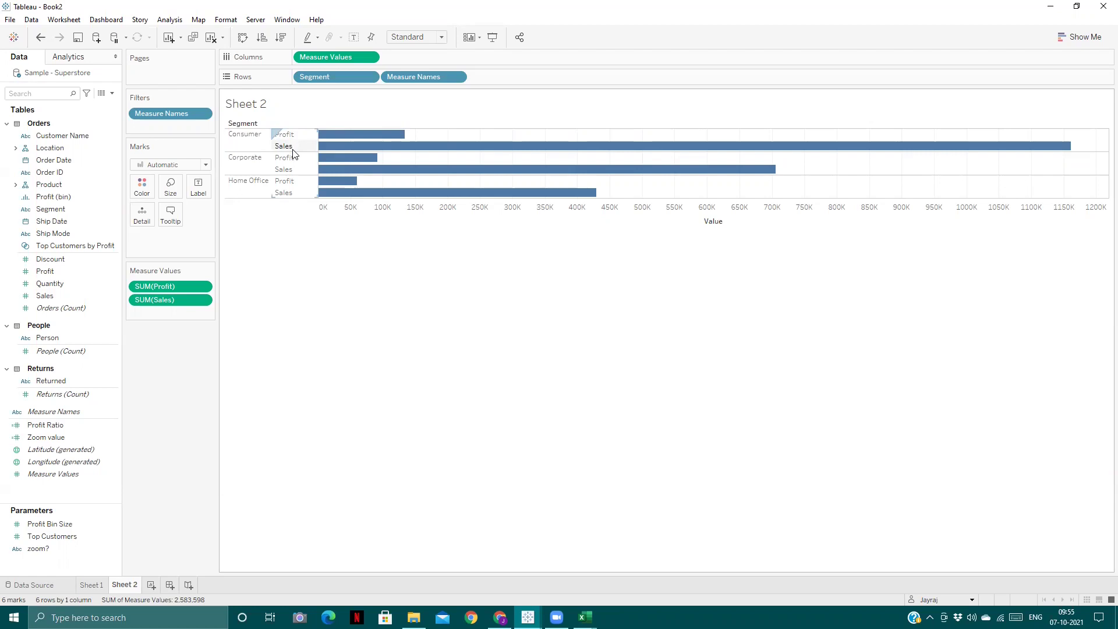
- Turn off mark stacking for the Profit and Sales bar chart
left_click(170, 21)
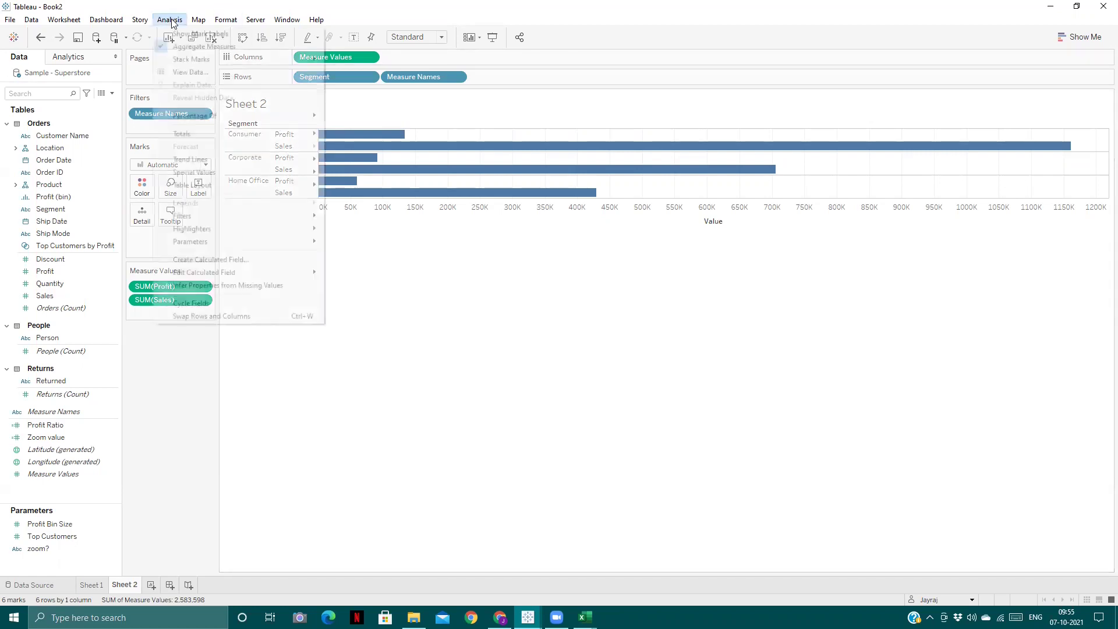
mouse_move(314, 59)
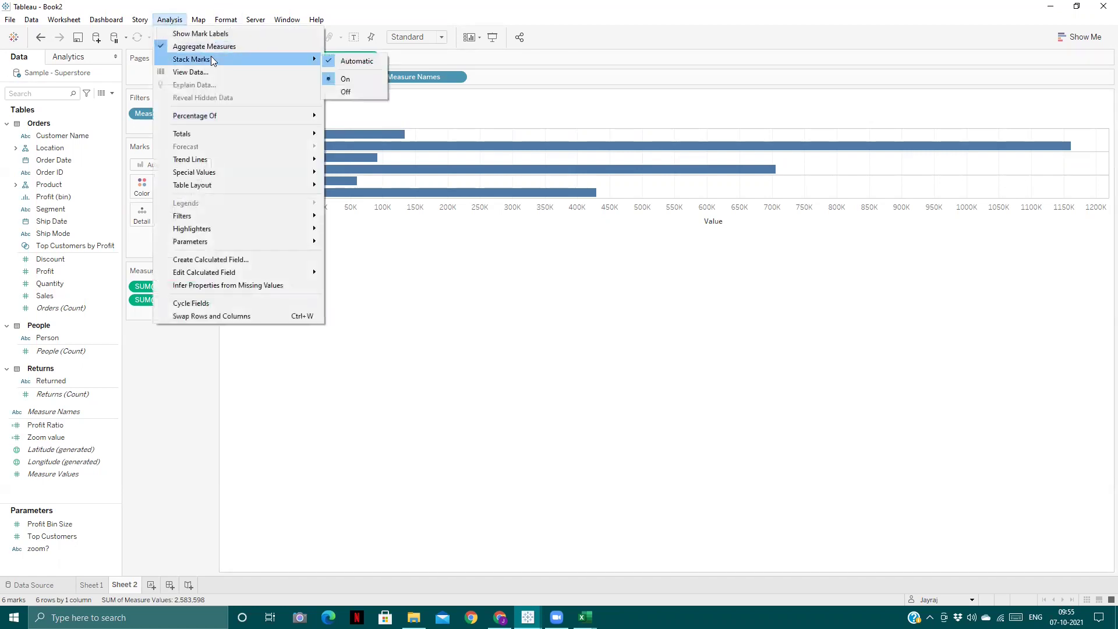
left_click(376, 91)
mouse_move(359, 166)
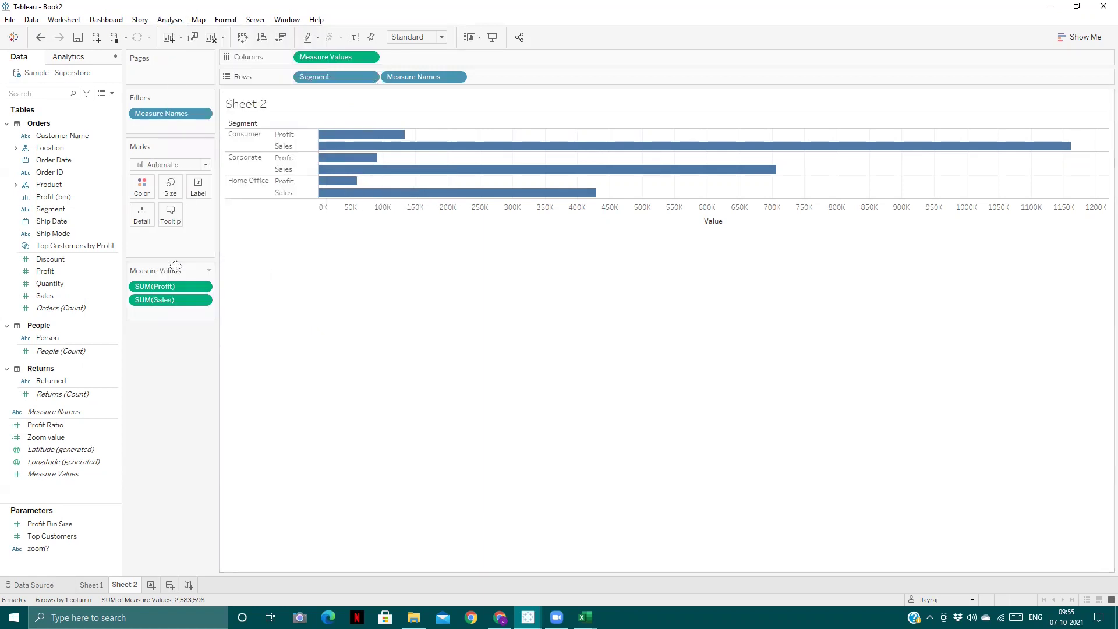
- Move Measure Names from Rows to the Size mark property and assign a copy of it to Color
left_click_drag(421, 75, 171, 188)
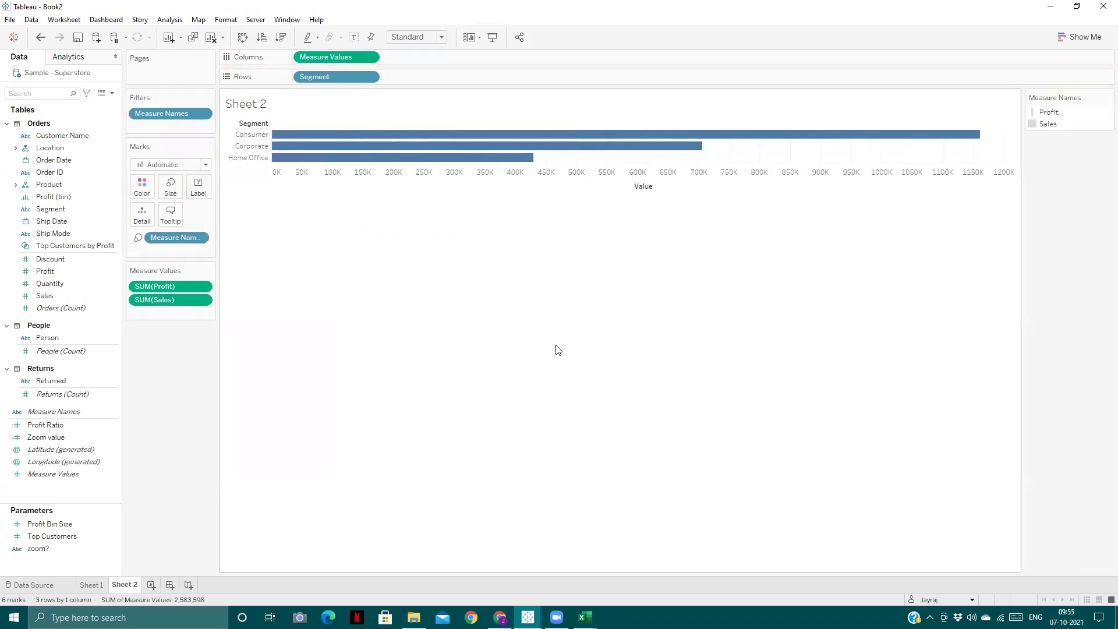
left_click_drag(175, 237, 146, 191)
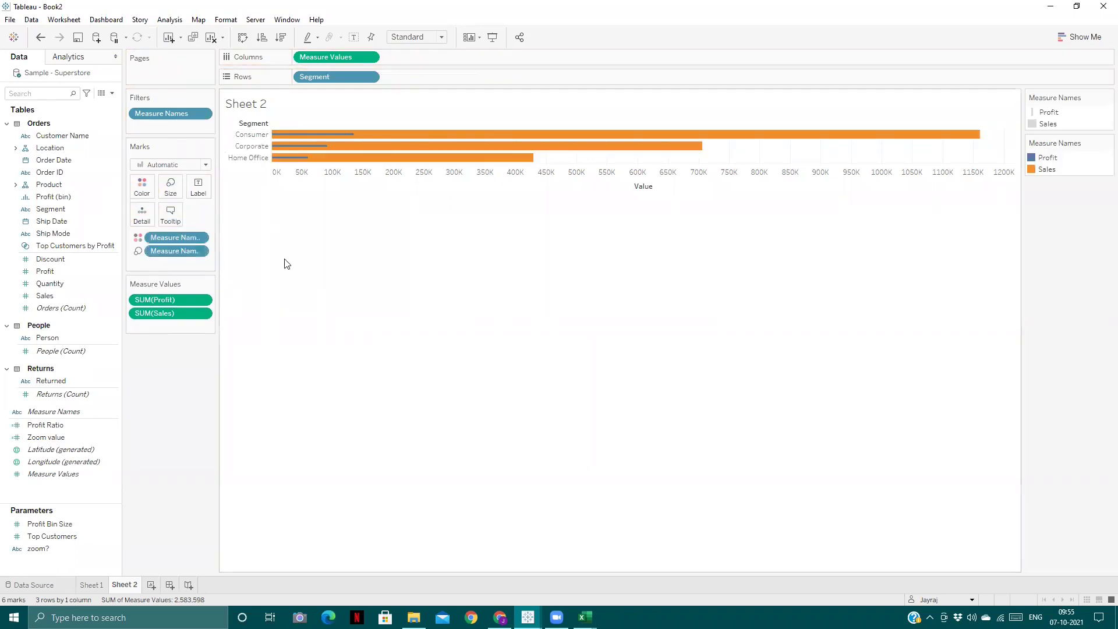
- Reduce the overall mark size slightly so the Profit and Sales bars are thinner
left_click(171, 188)
left_click_drag(240, 215, 231, 218)
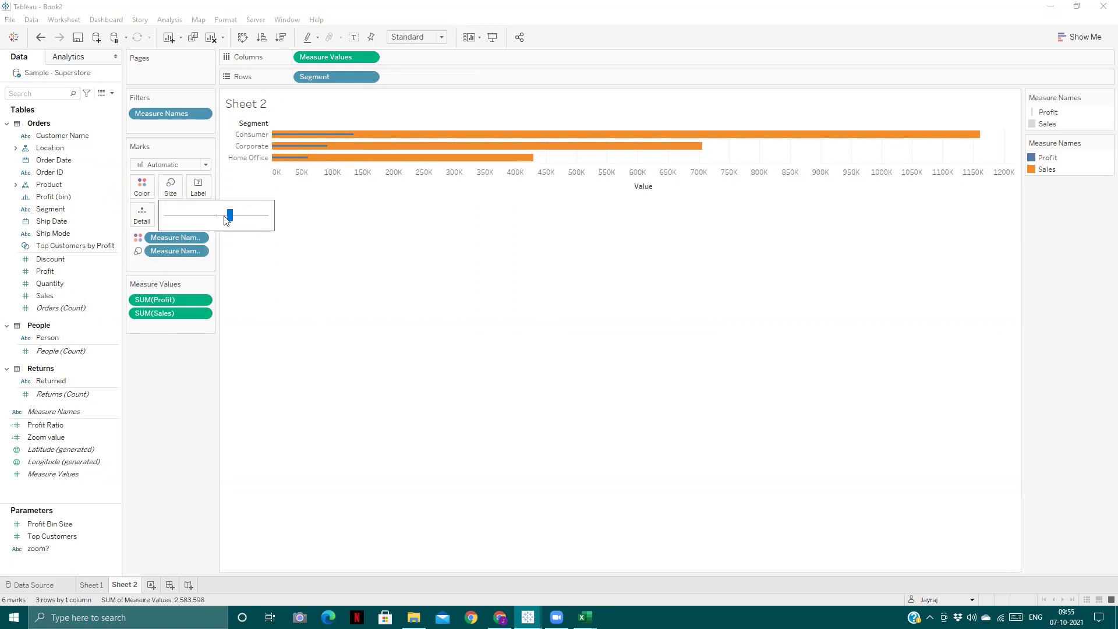
left_click(469, 244)
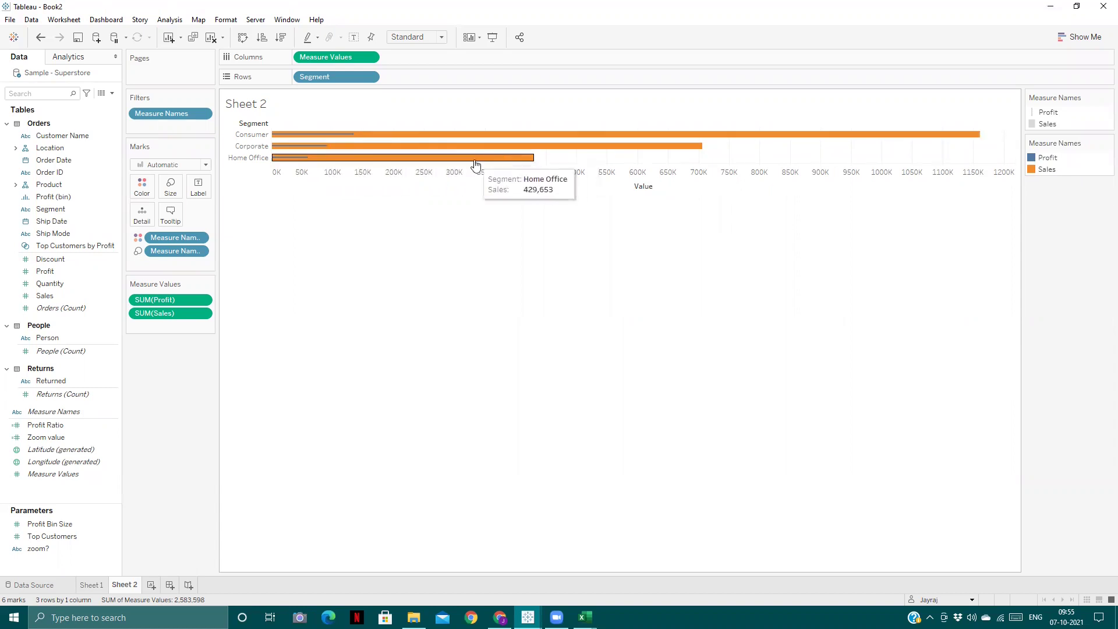
- Turn mark stacking on and inspect the Consumer segment's Profit and Sales bars
left_click(169, 19)
left_click(402, 206)
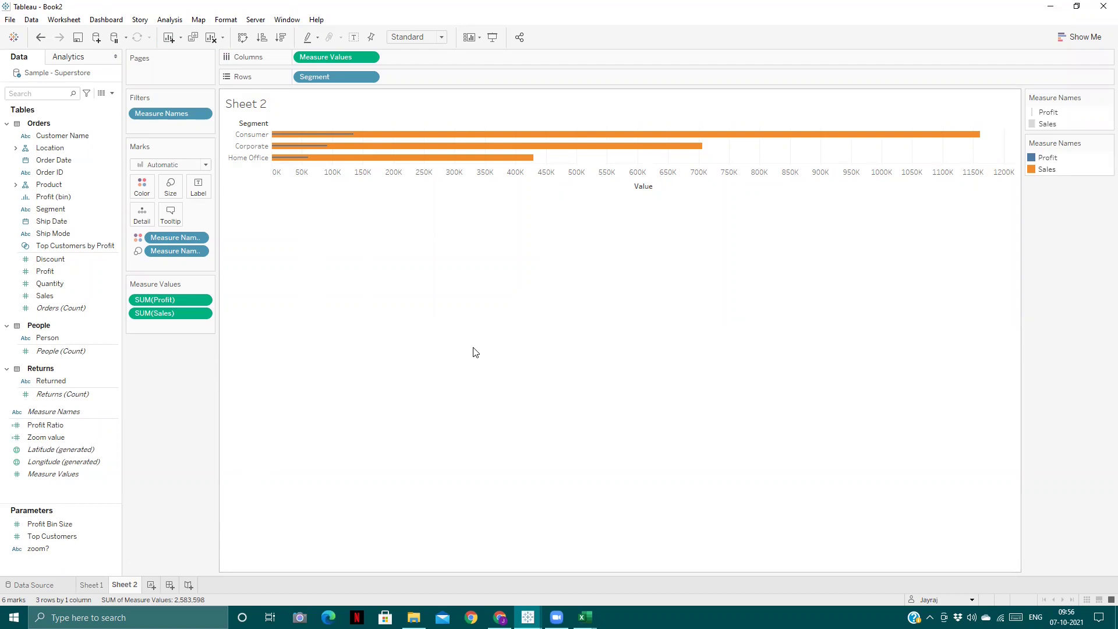
left_click(169, 19)
mouse_move(228, 59)
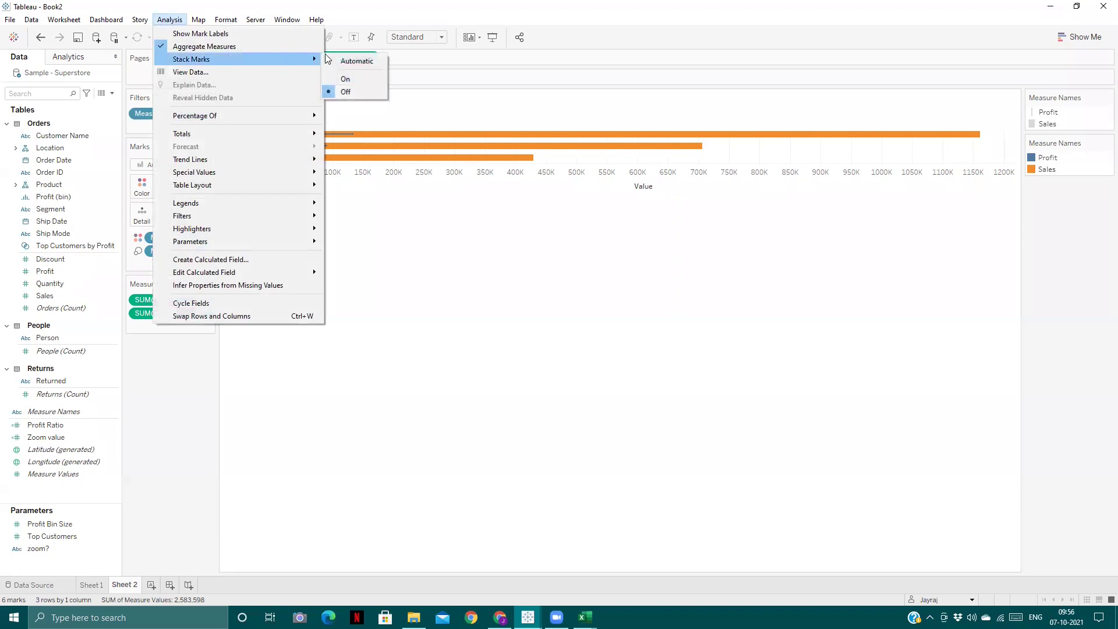
left_click(356, 79)
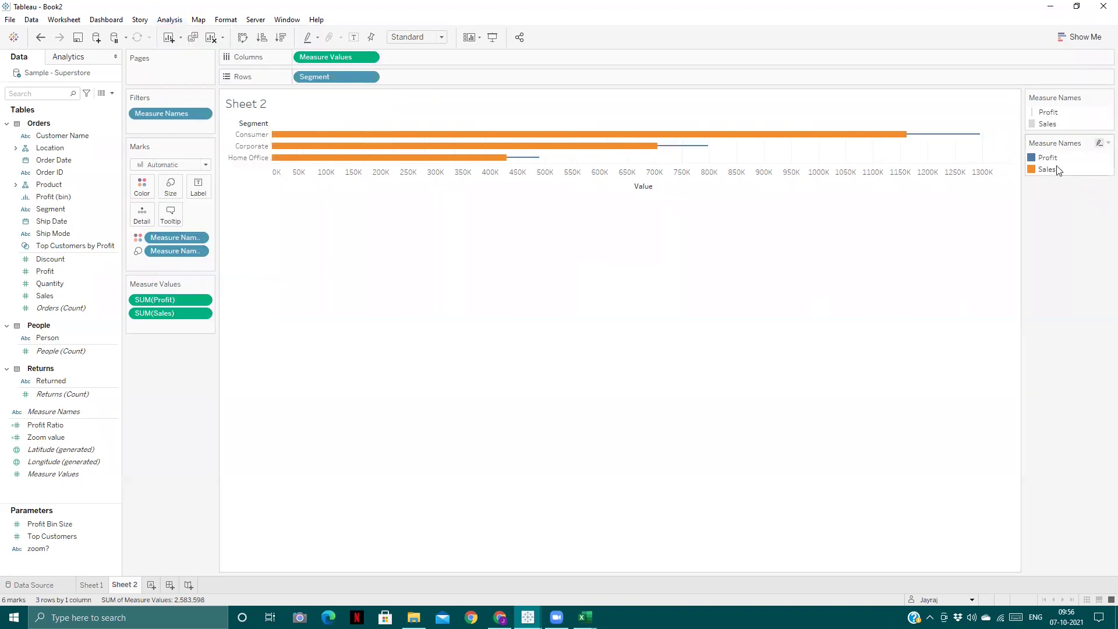
mouse_move(942, 139)
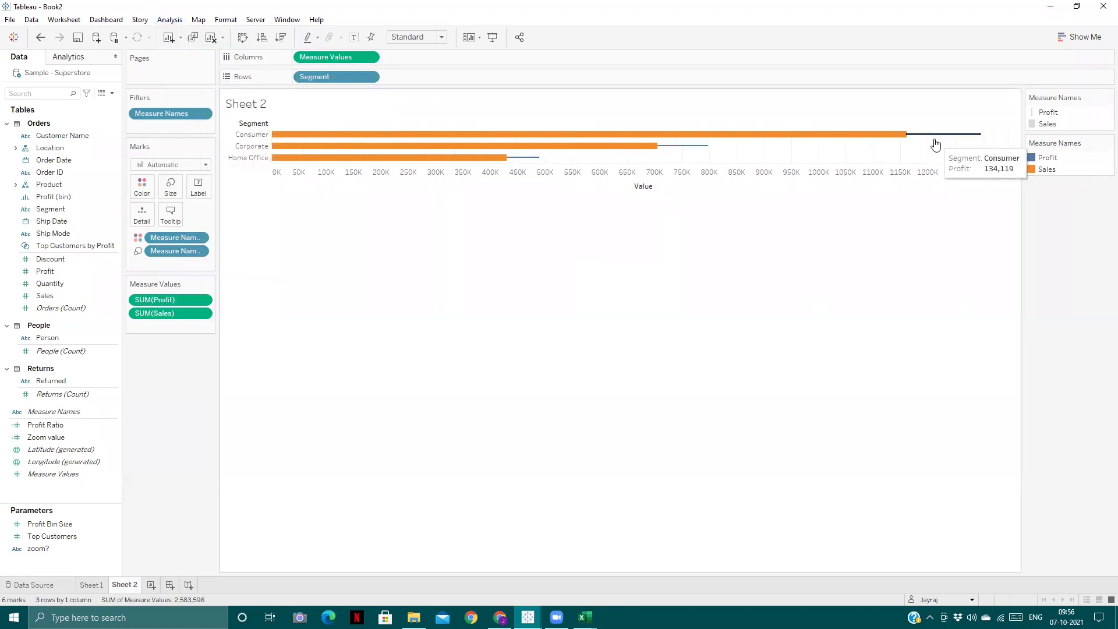
mouse_move(907, 139)
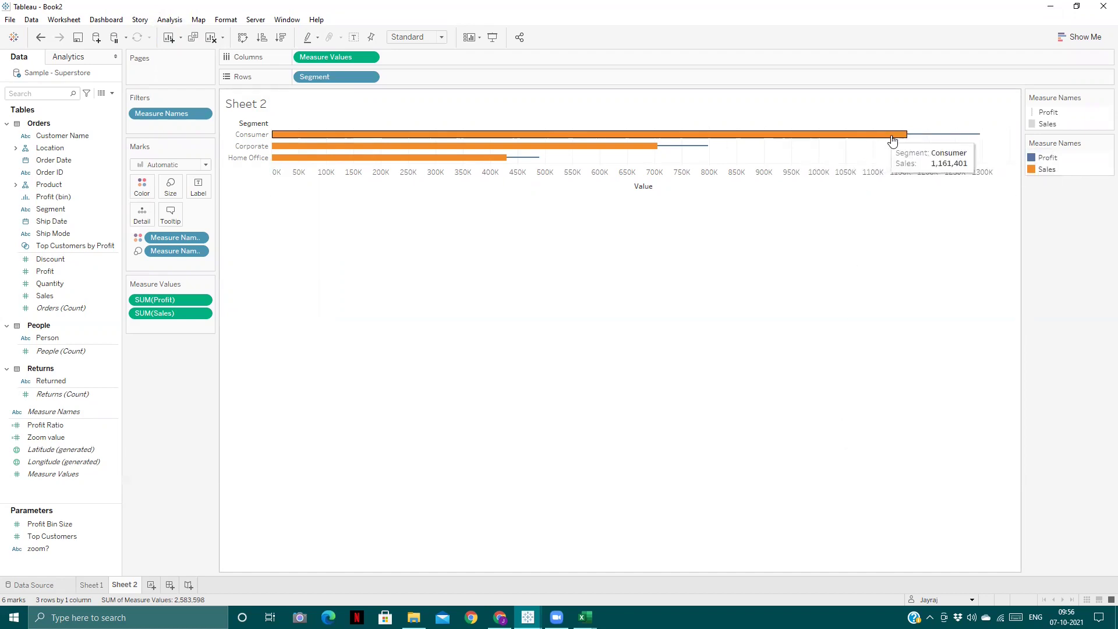
- Switch mark stacking back off so the Profit bars overlap the Sales bars
left_click(170, 19)
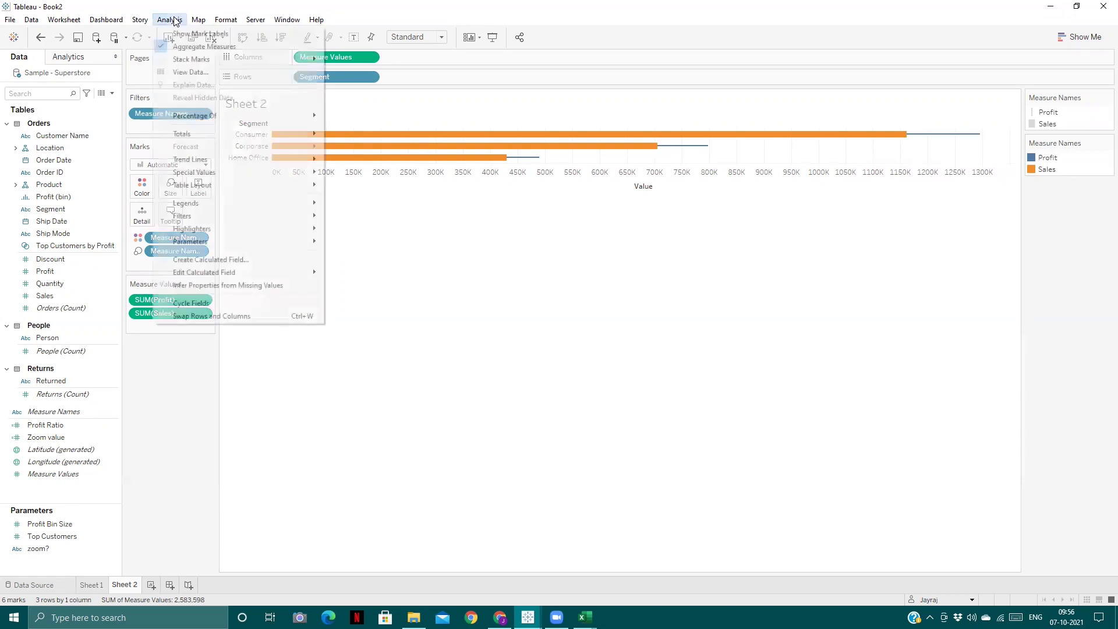
mouse_move(260, 60)
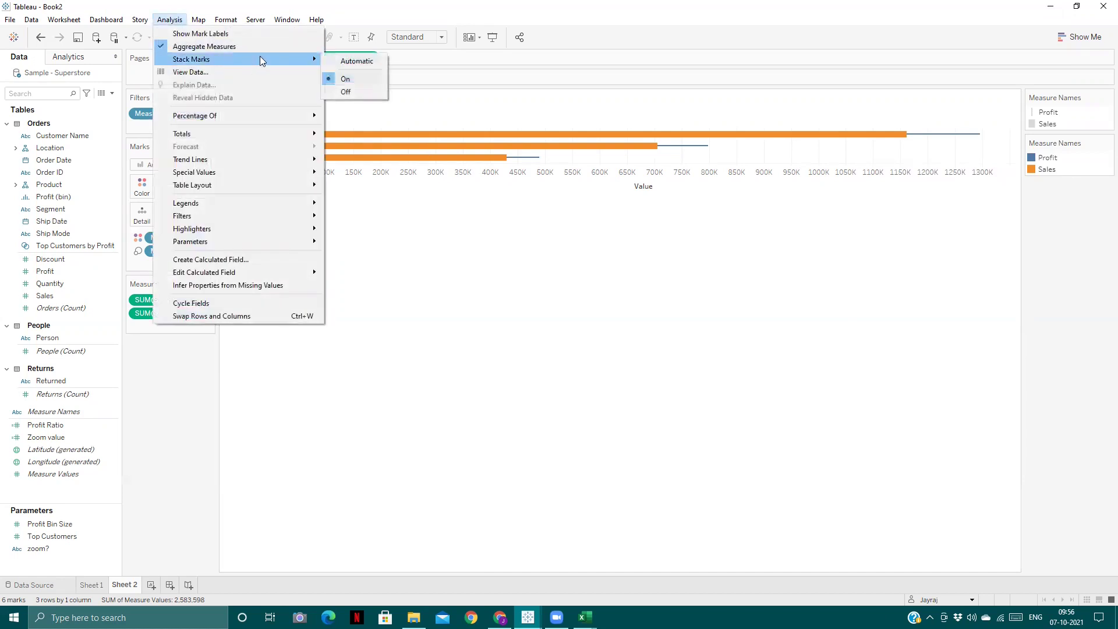
left_click(346, 92)
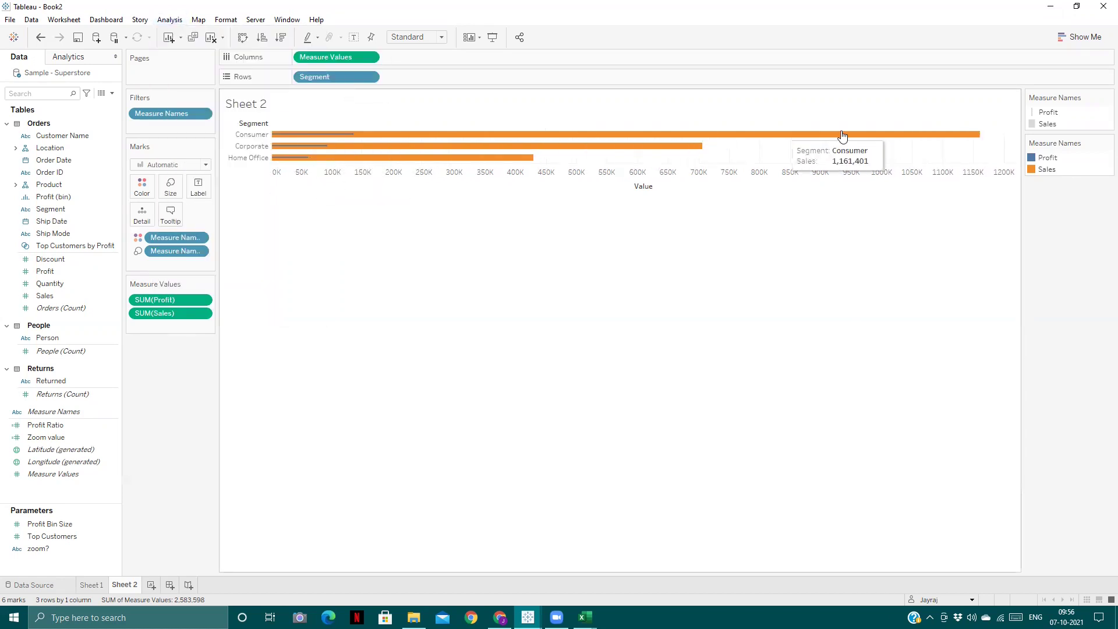